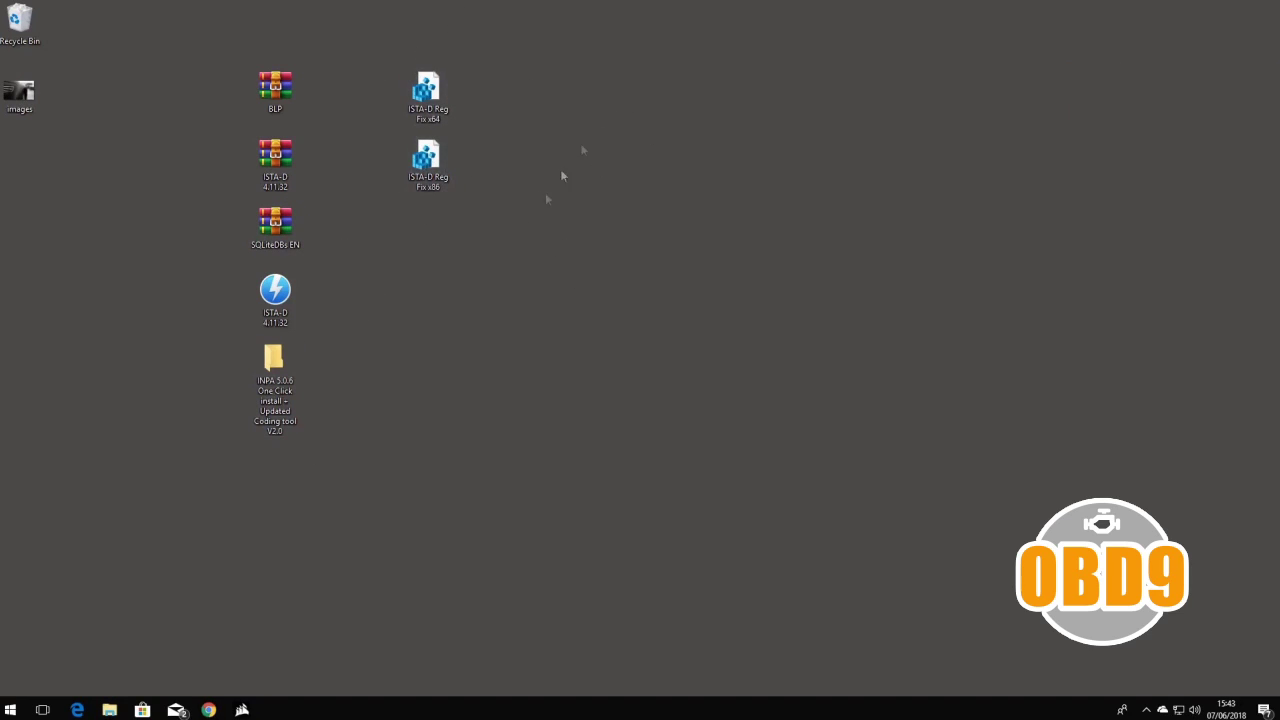
- Run INPA 5.0.6 Install from the INPA 5.0.6 One Click install folder and authorise the Mike's Easy BMW Tools installation
double_click(273, 360)
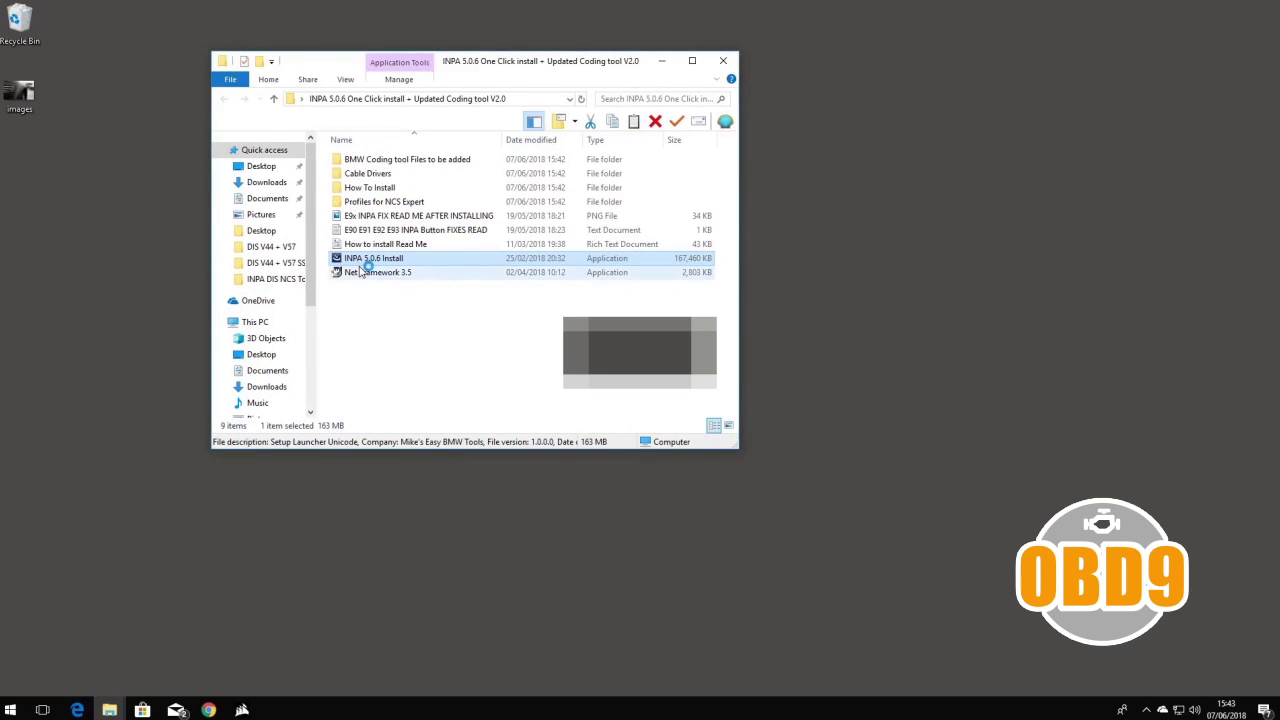
click(660, 61)
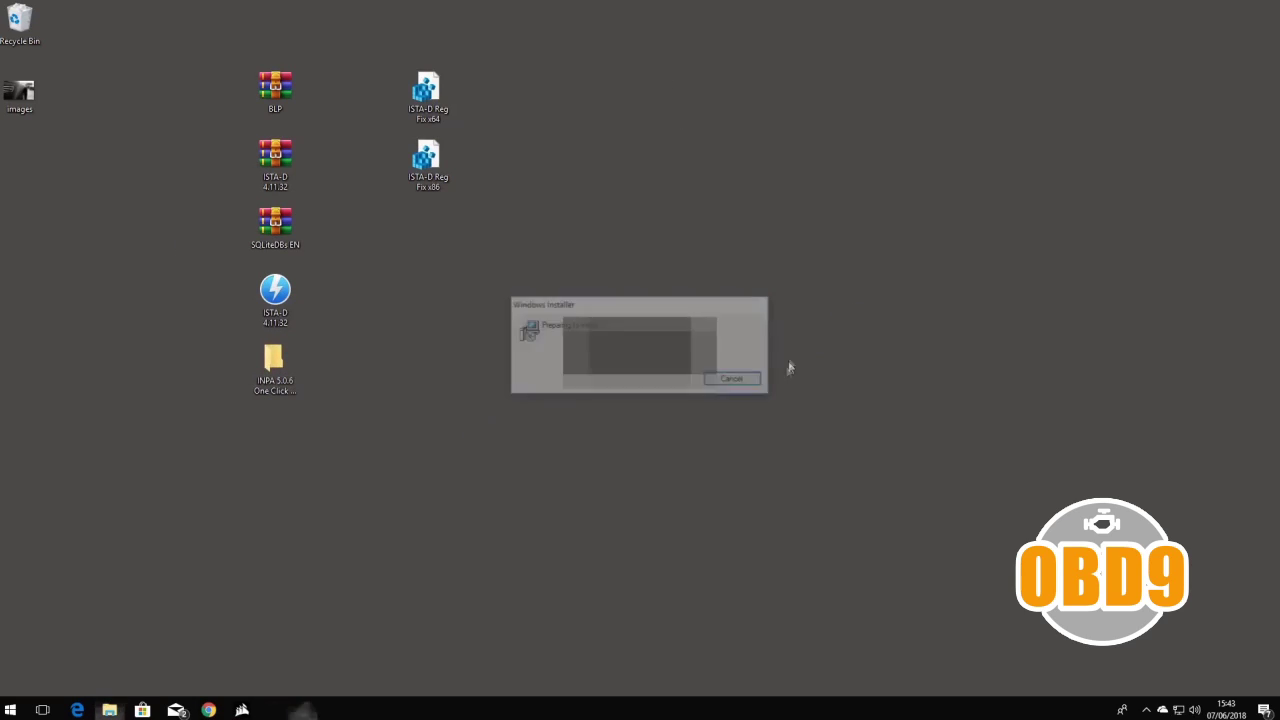
click(722, 464)
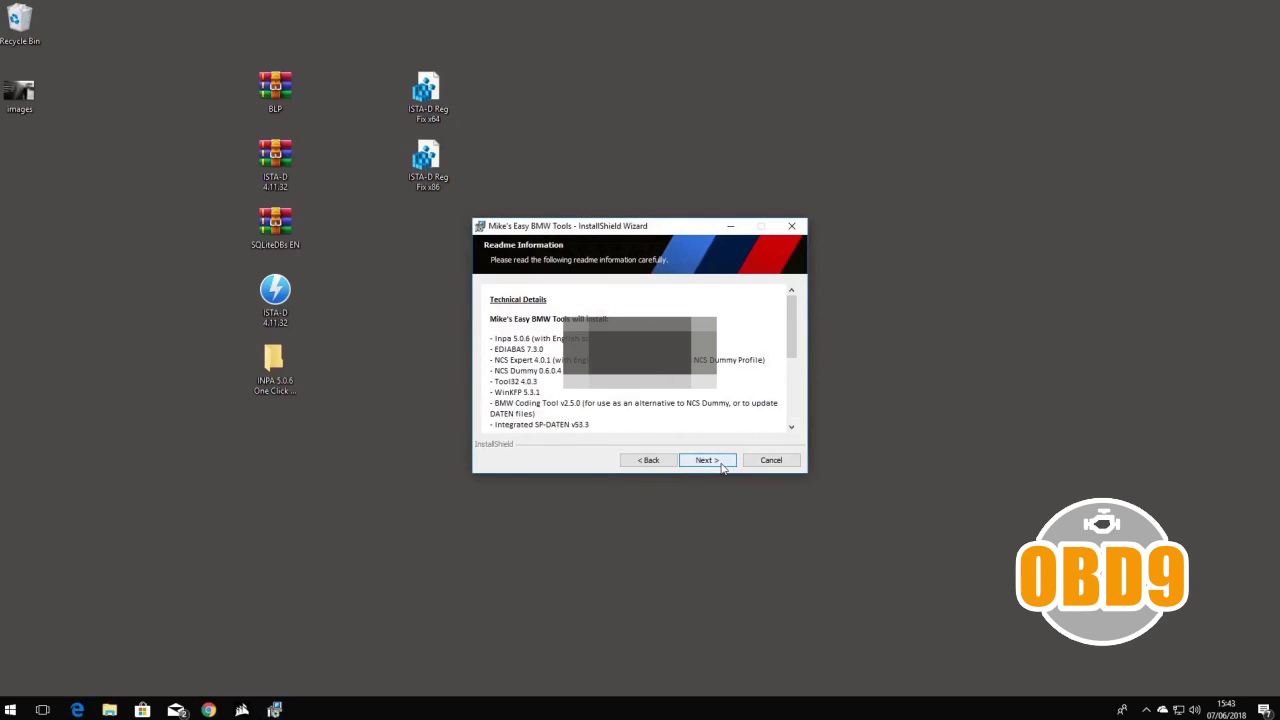
click(722, 463)
click(711, 460)
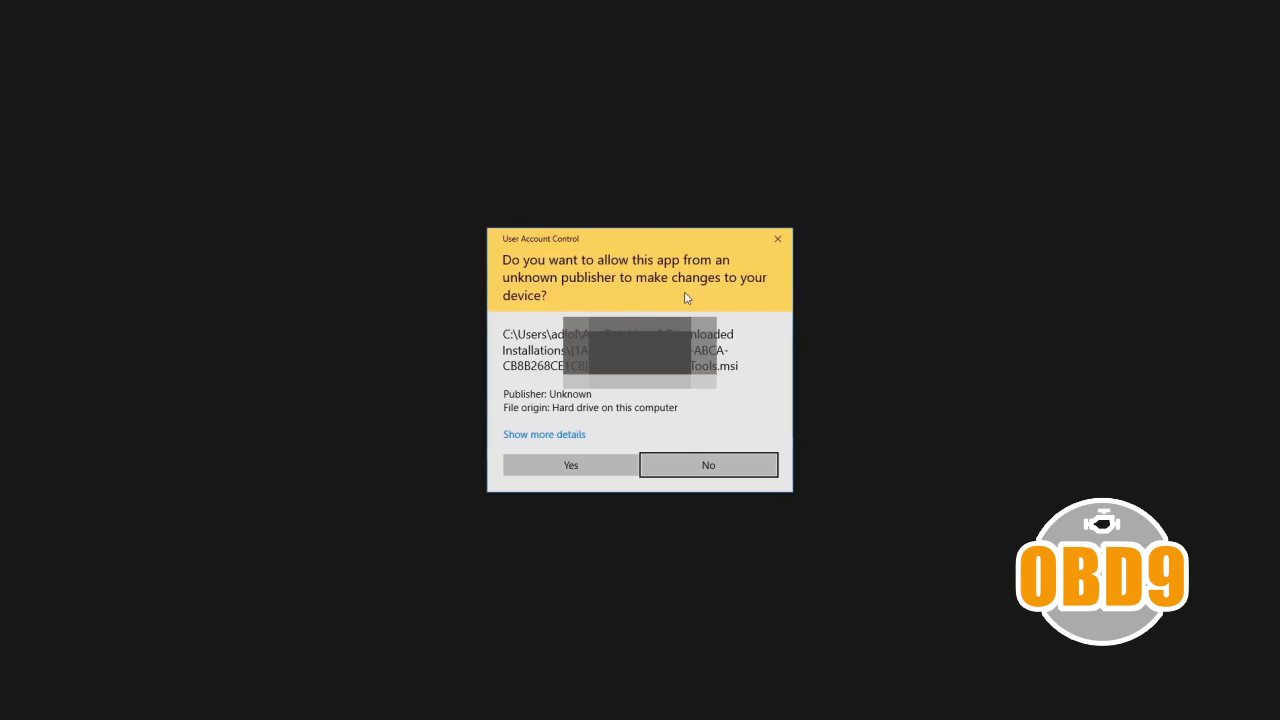
click(571, 466)
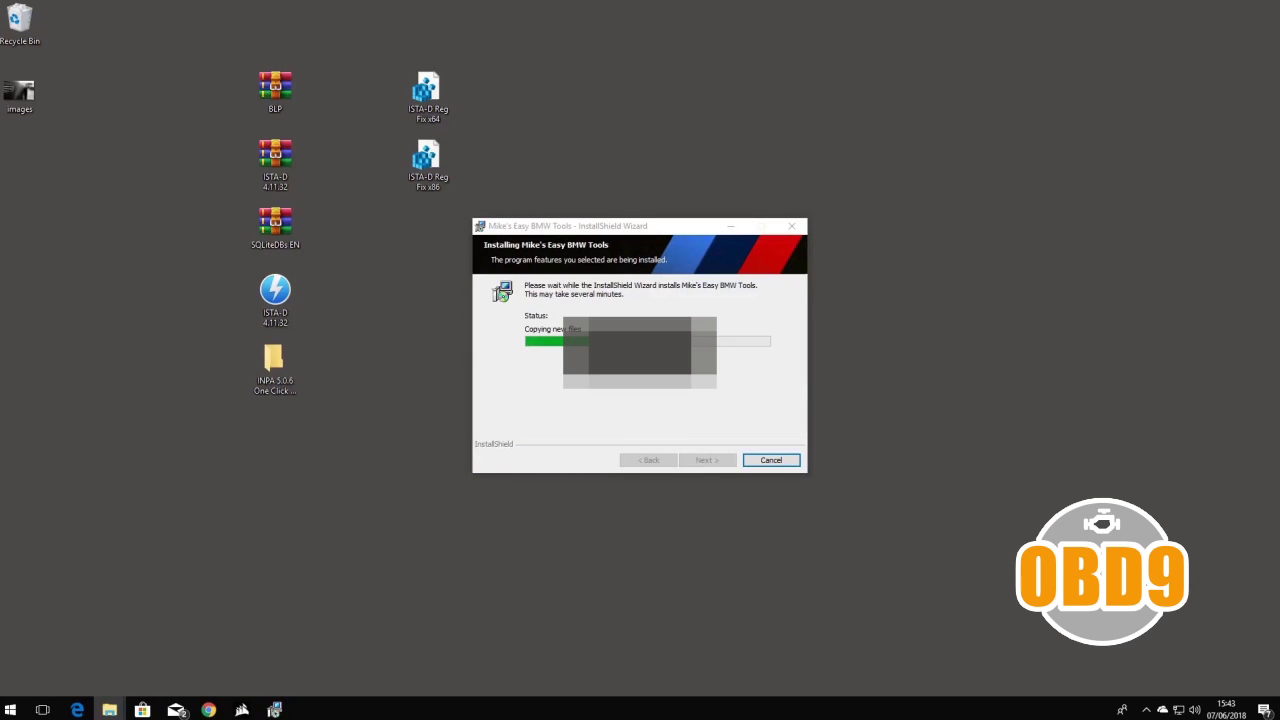
- Place the Patched_EDIABAS_7.3.0 installer on the desktop and finish the Mike's Easy BMW Tools setup, declining the DPInst permission request
drag(900, 310, 290, 490)
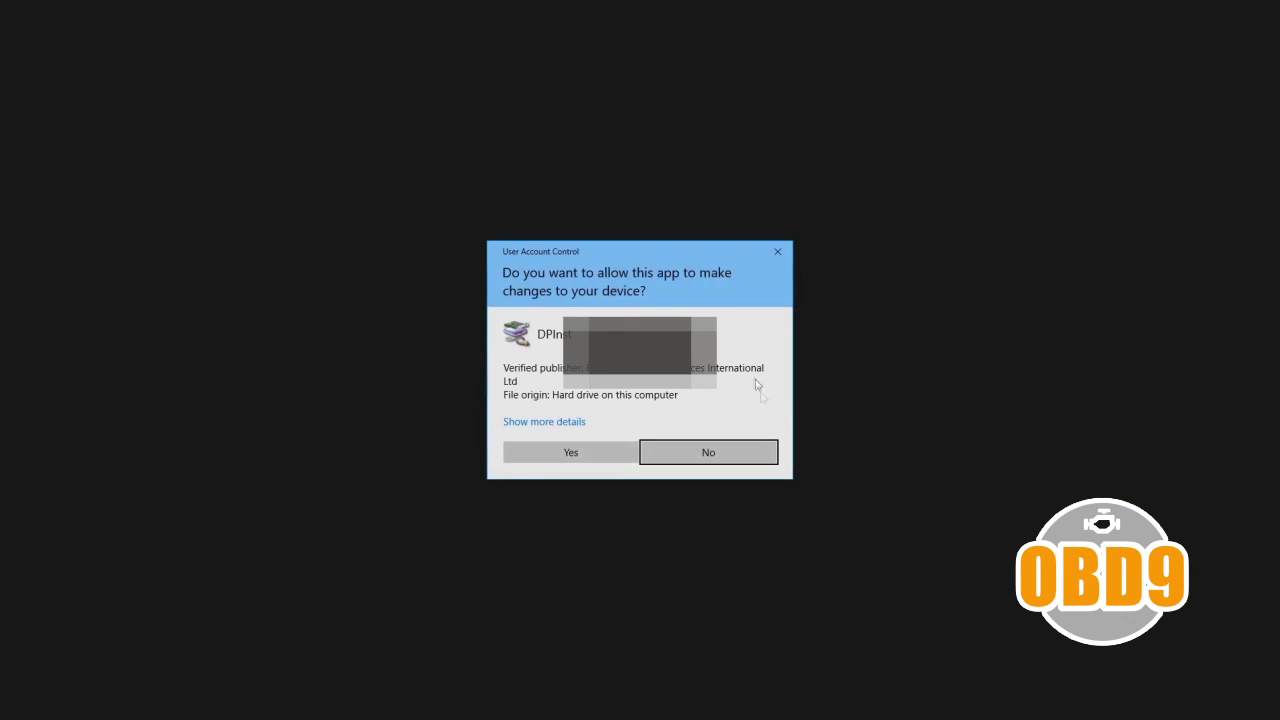
click(745, 449)
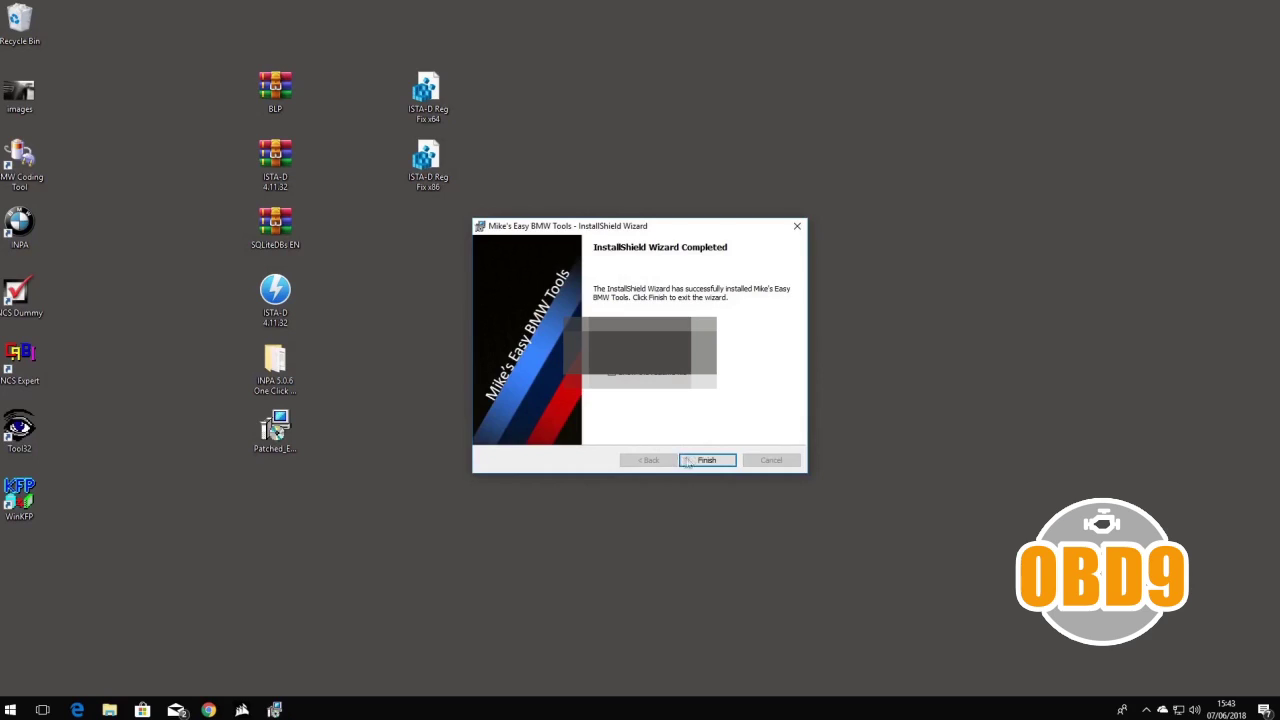
click(687, 461)
click(612, 378)
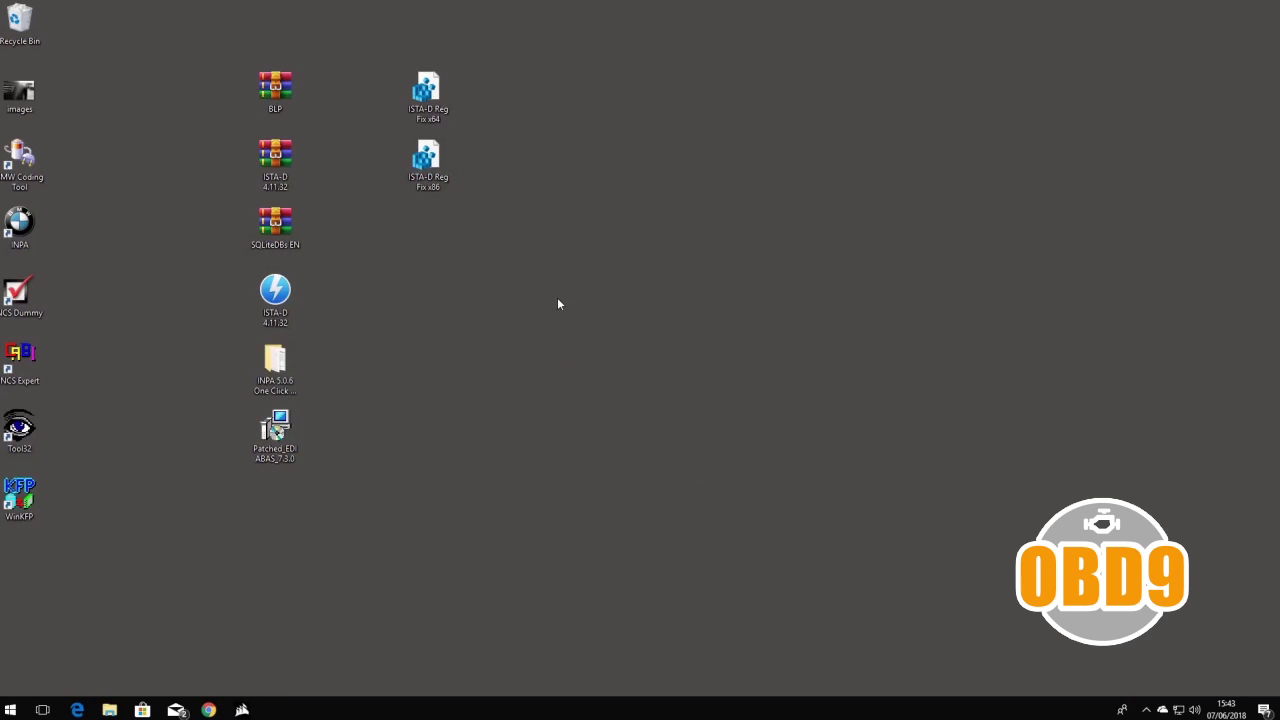
- Delete the images file from the desktop and move the six new BMW tool shortcuts away from the other installation files
drag(20, 92, 20, 36)
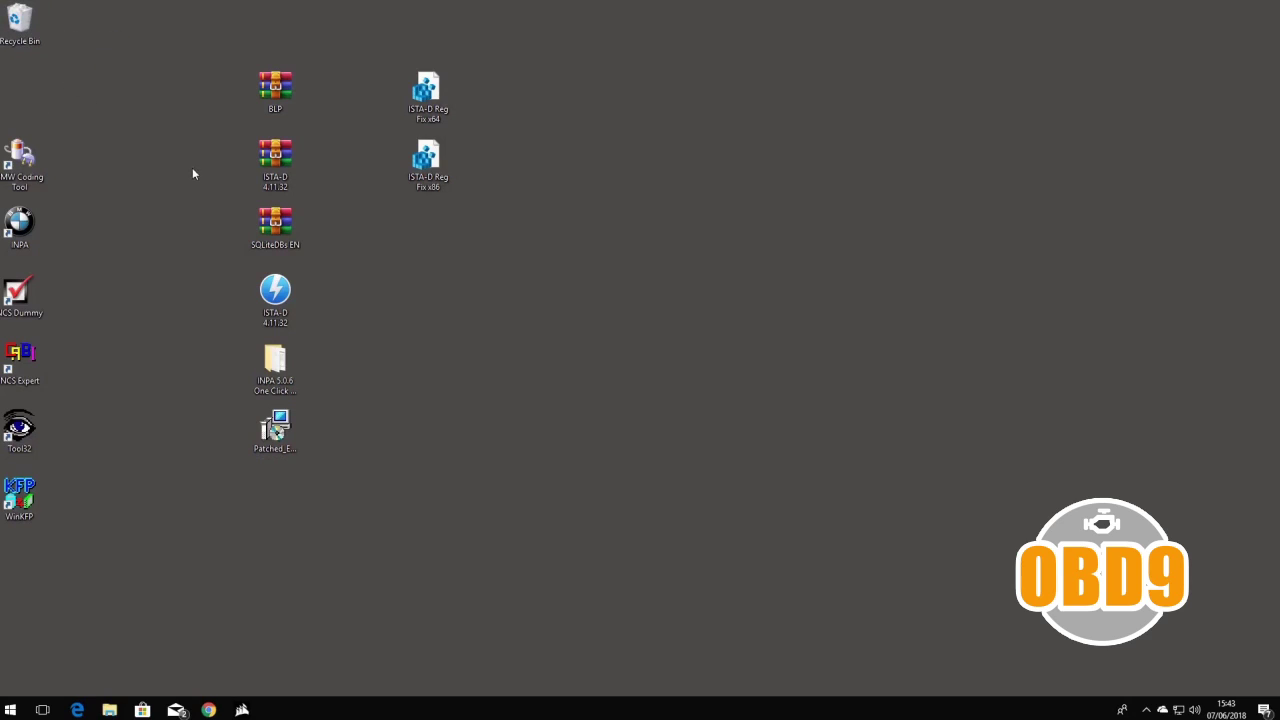
drag(10, 630, 5, 150)
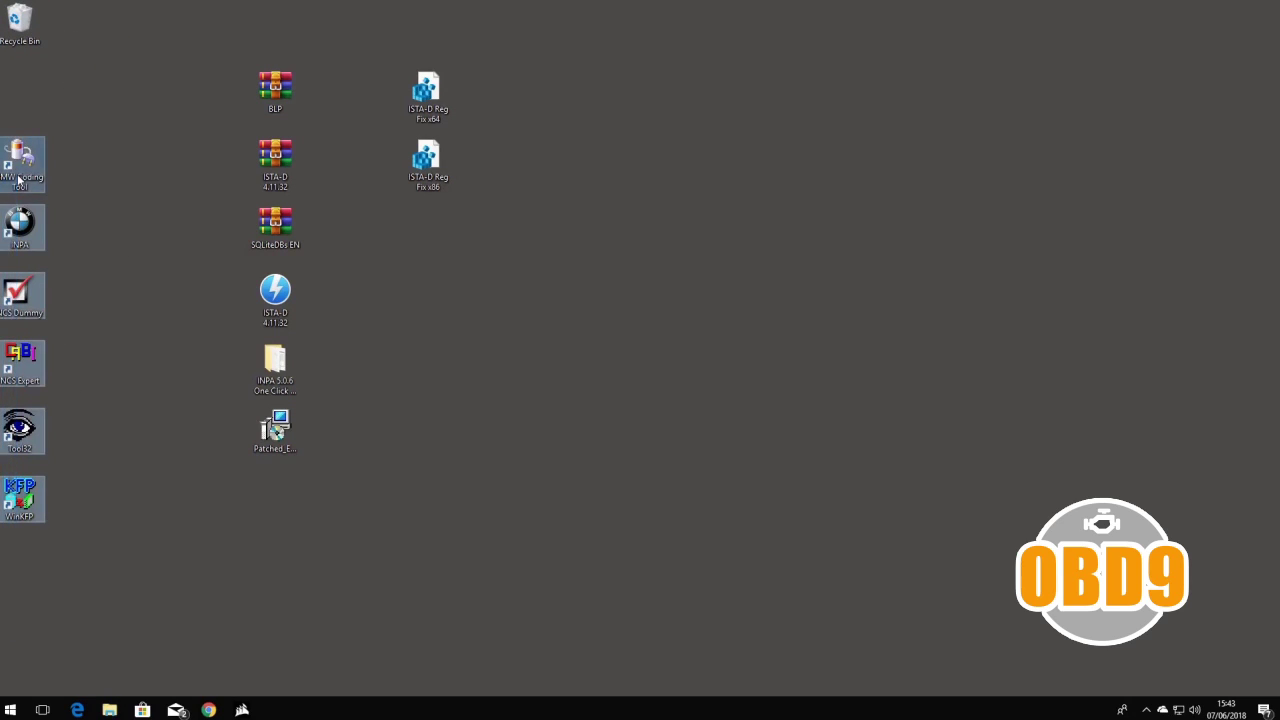
drag(20, 295, 632, 295)
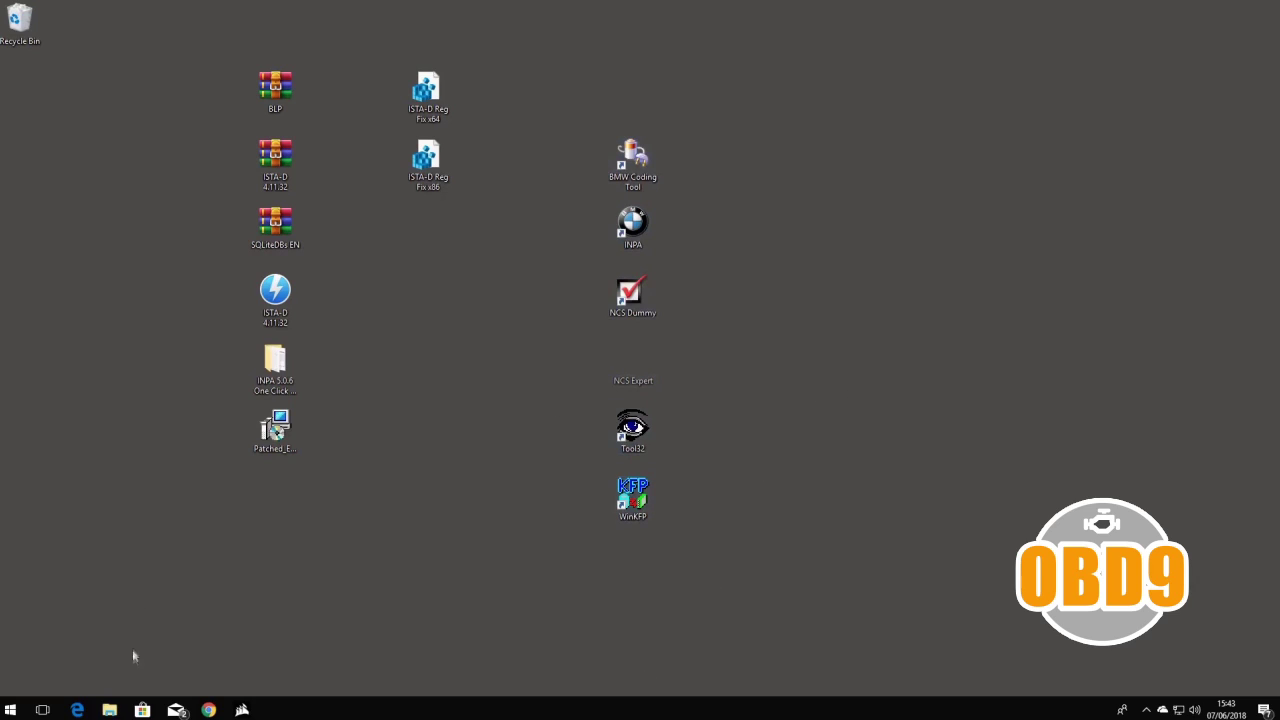
- Delete the EDIABAS folder from Local Disk (C:) and minimise the folder window
mouse_move(109, 709)
click(220, 665)
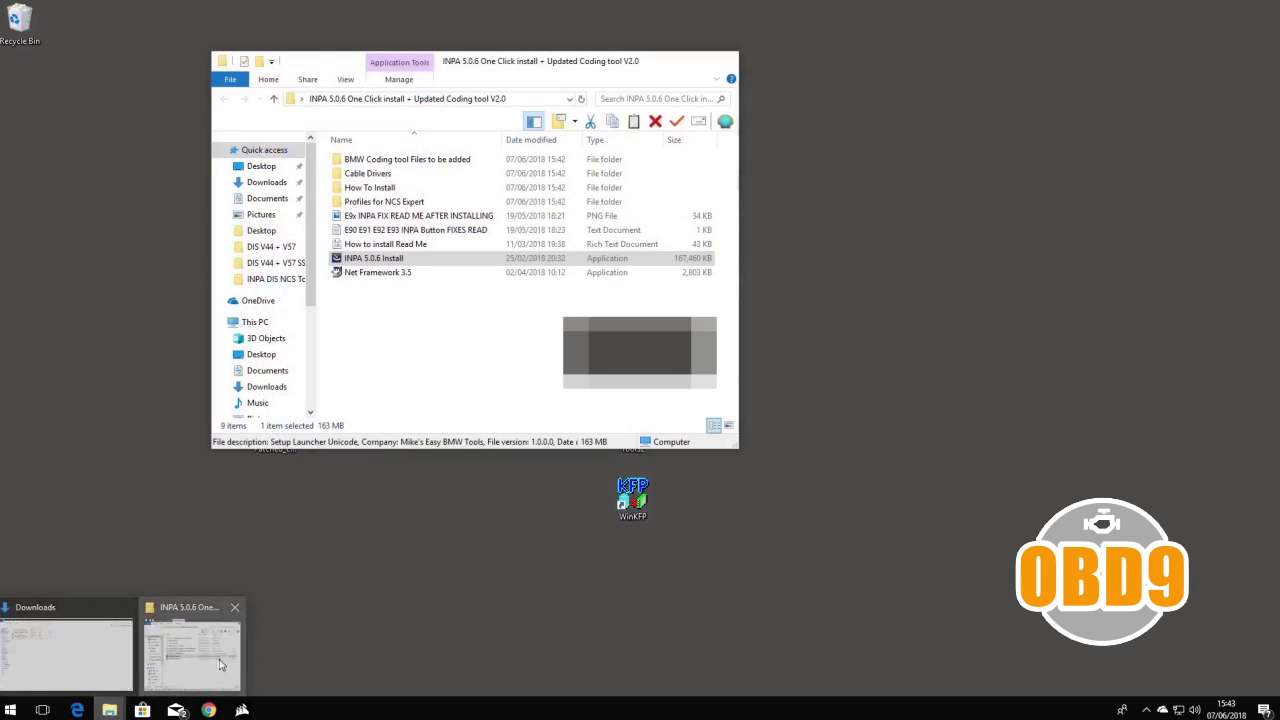
click(255, 322)
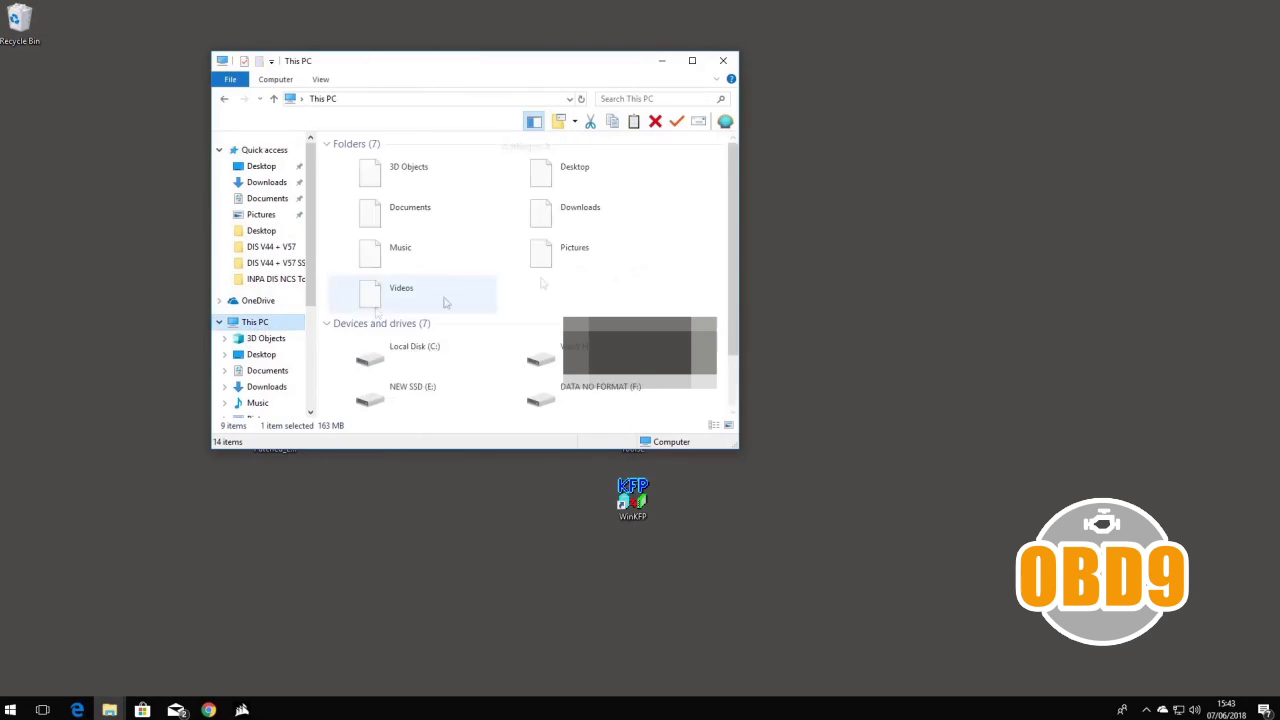
double_click(480, 373)
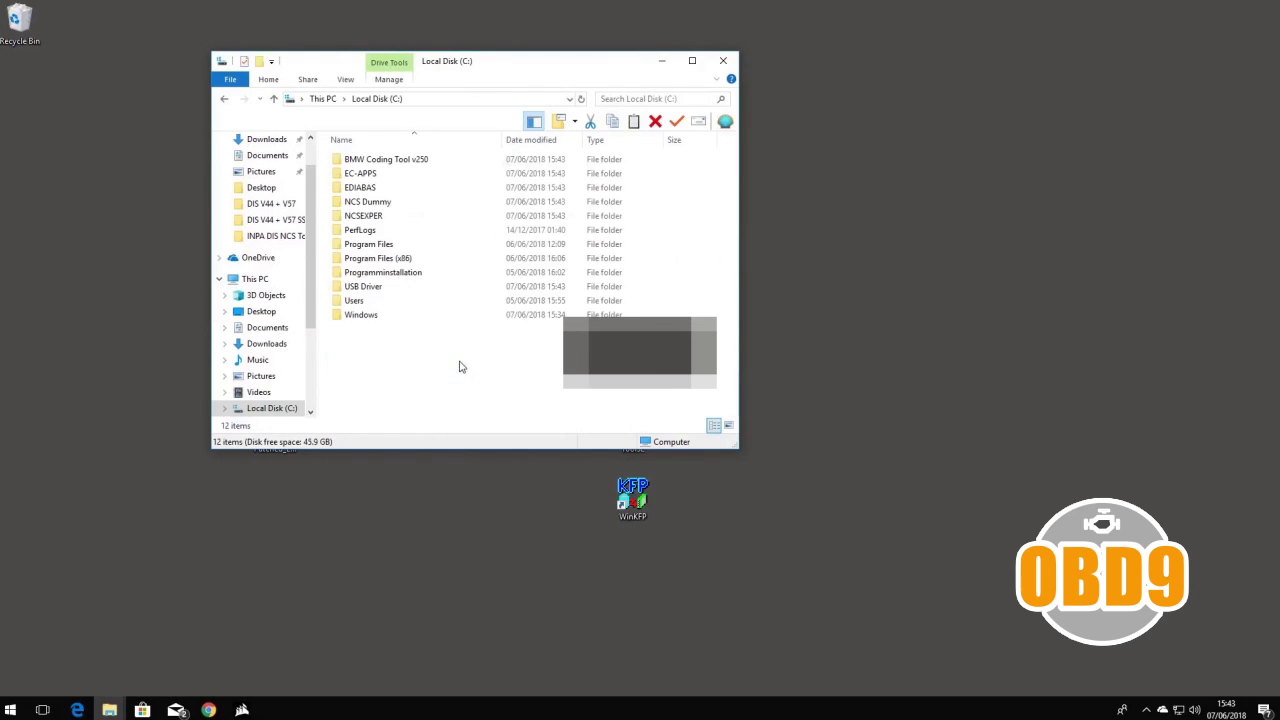
click(369, 190)
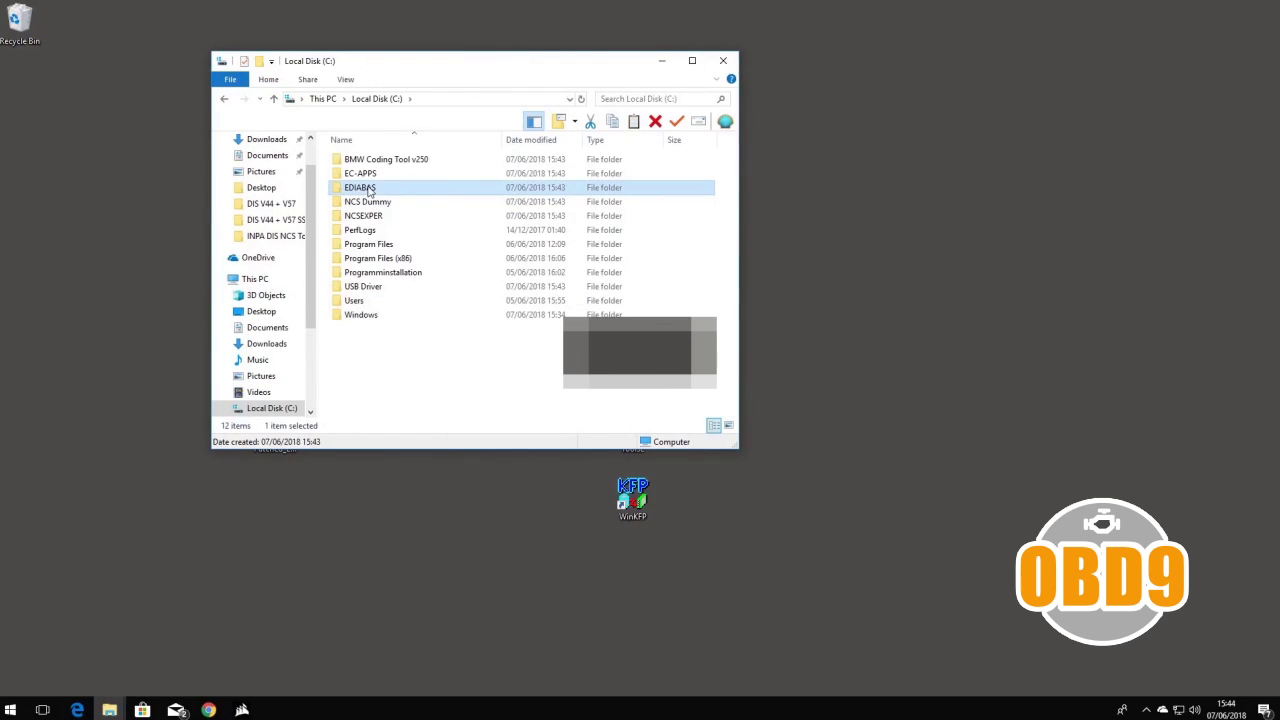
key(shift+Delete)
key(Escape)
key(Delete)
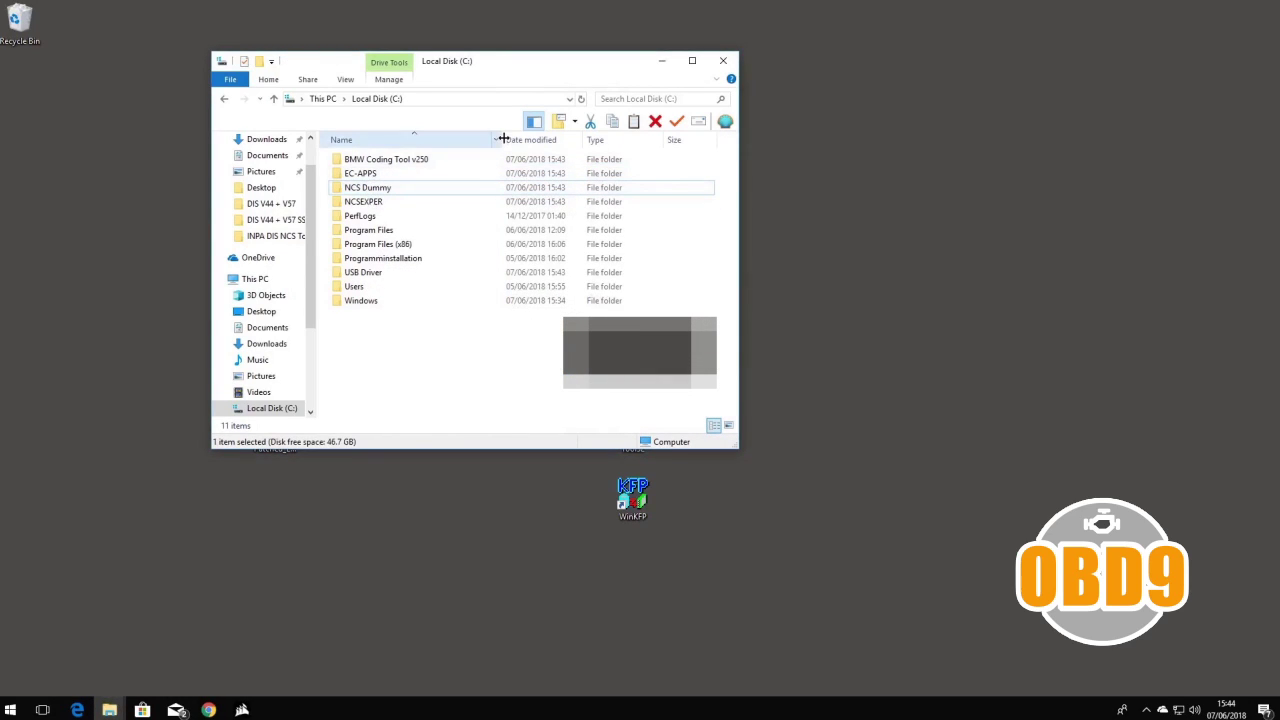
click(661, 60)
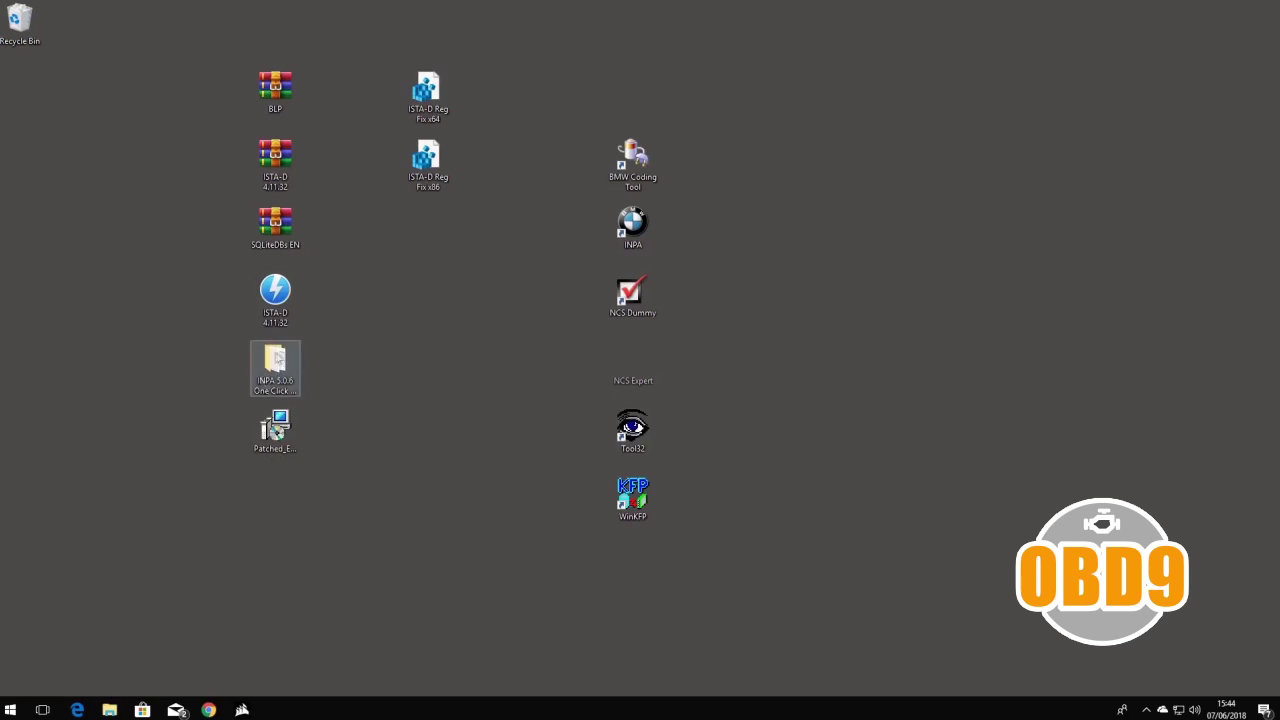
- Install Patched_EDIABAS_7.3.0 from the desktop into C:\EDIABAS\, allowing it to make changes to the device
click(280, 430)
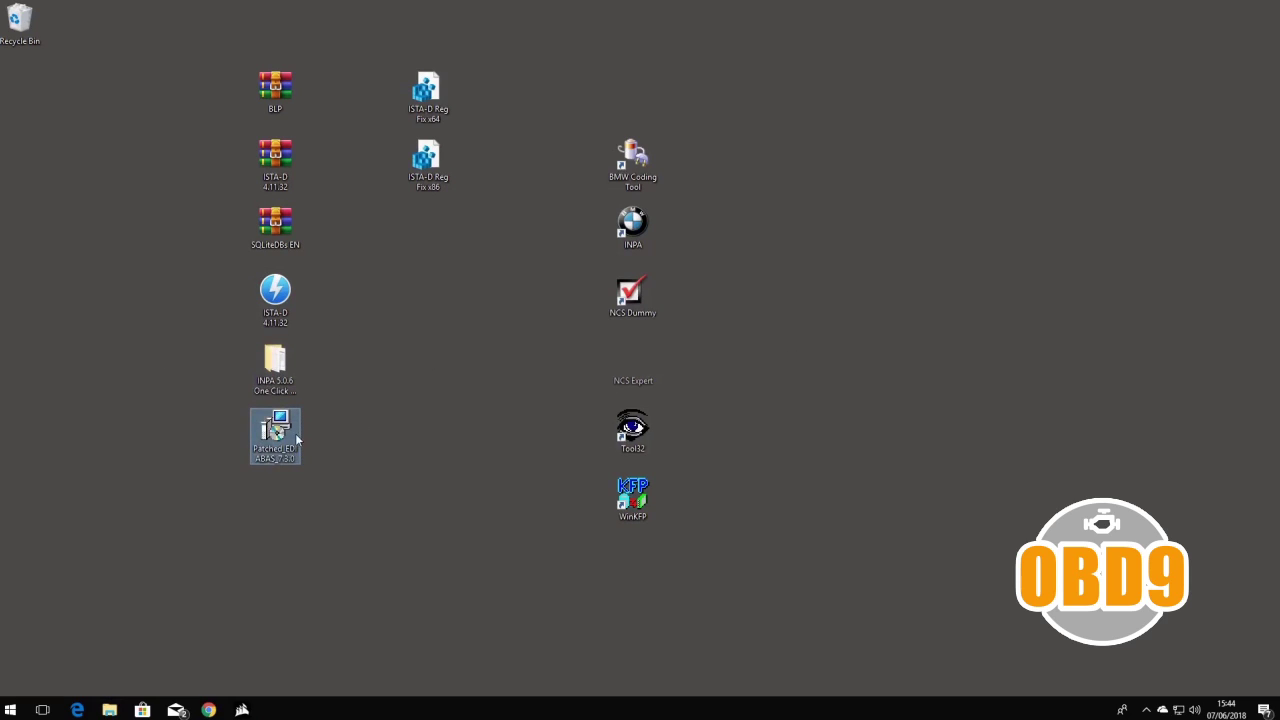
right_click(282, 440)
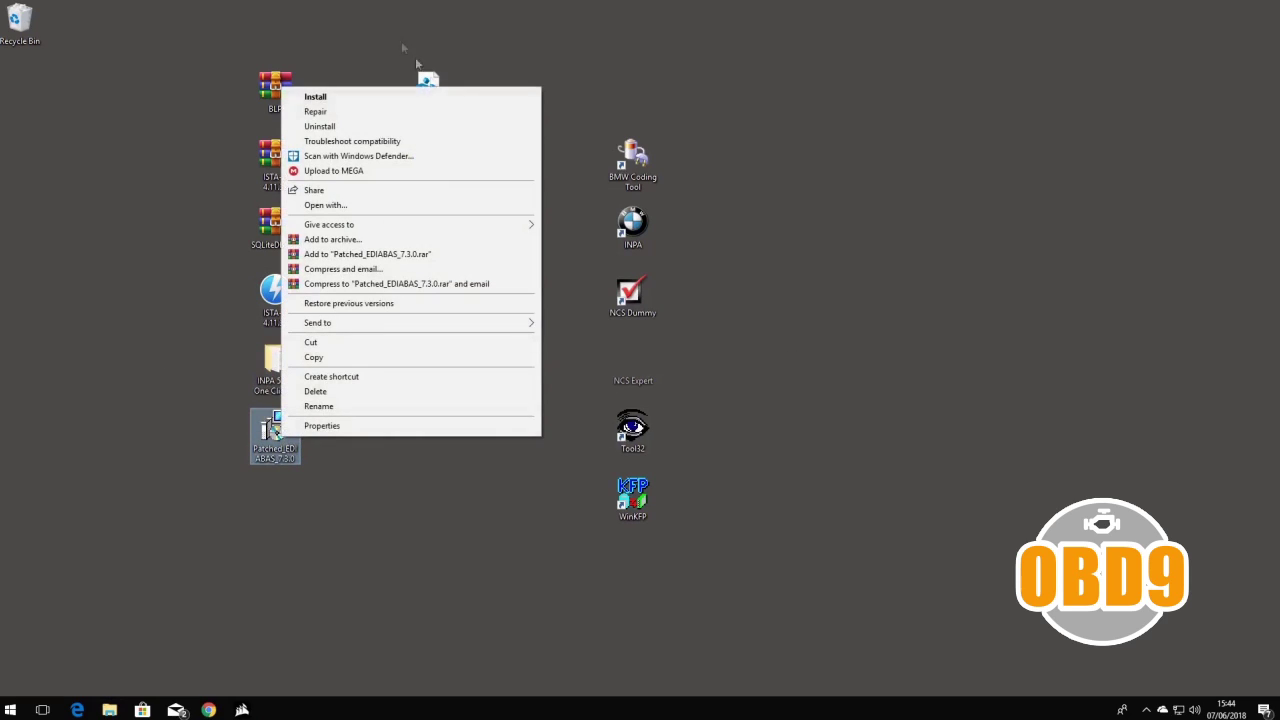
click(330, 95)
click(709, 458)
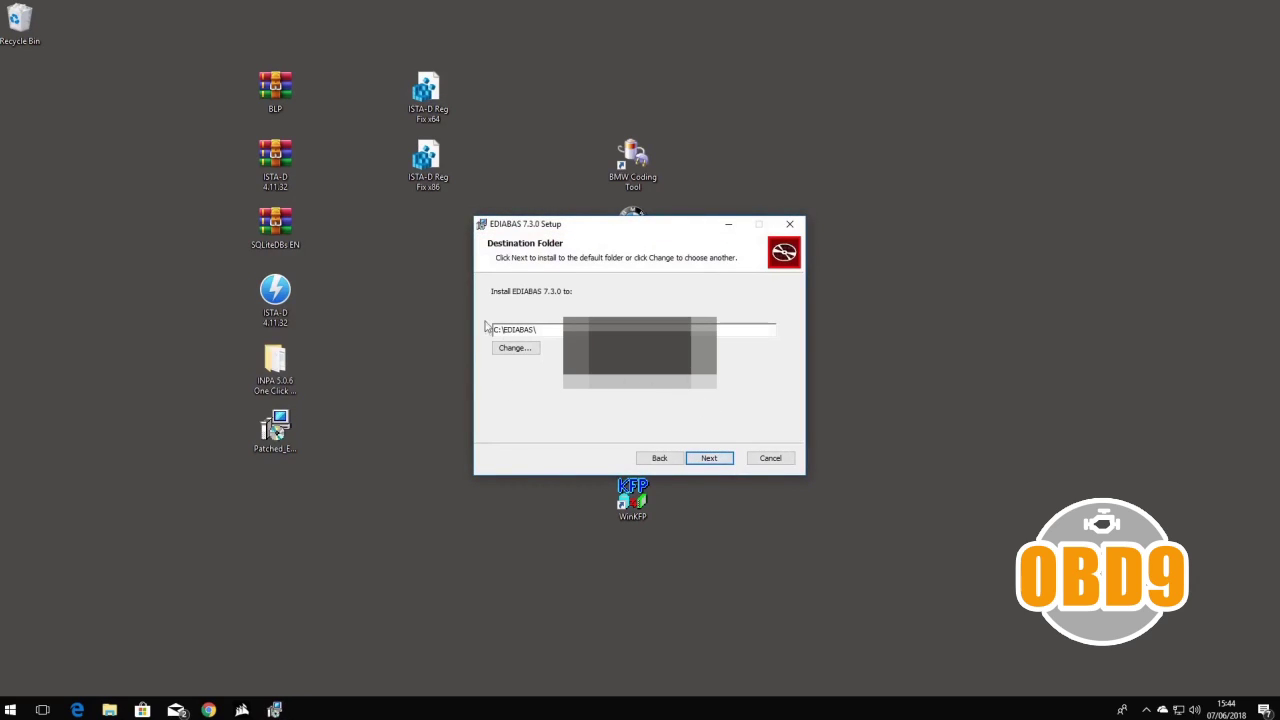
click(712, 458)
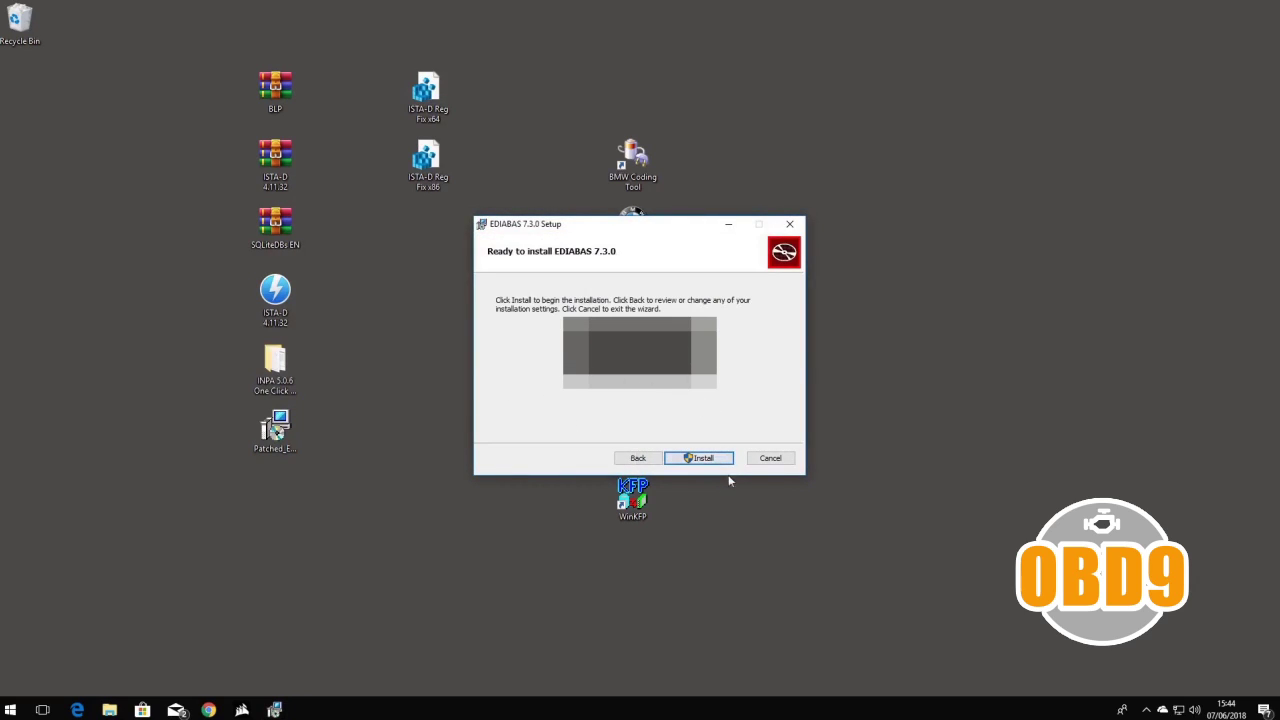
click(718, 460)
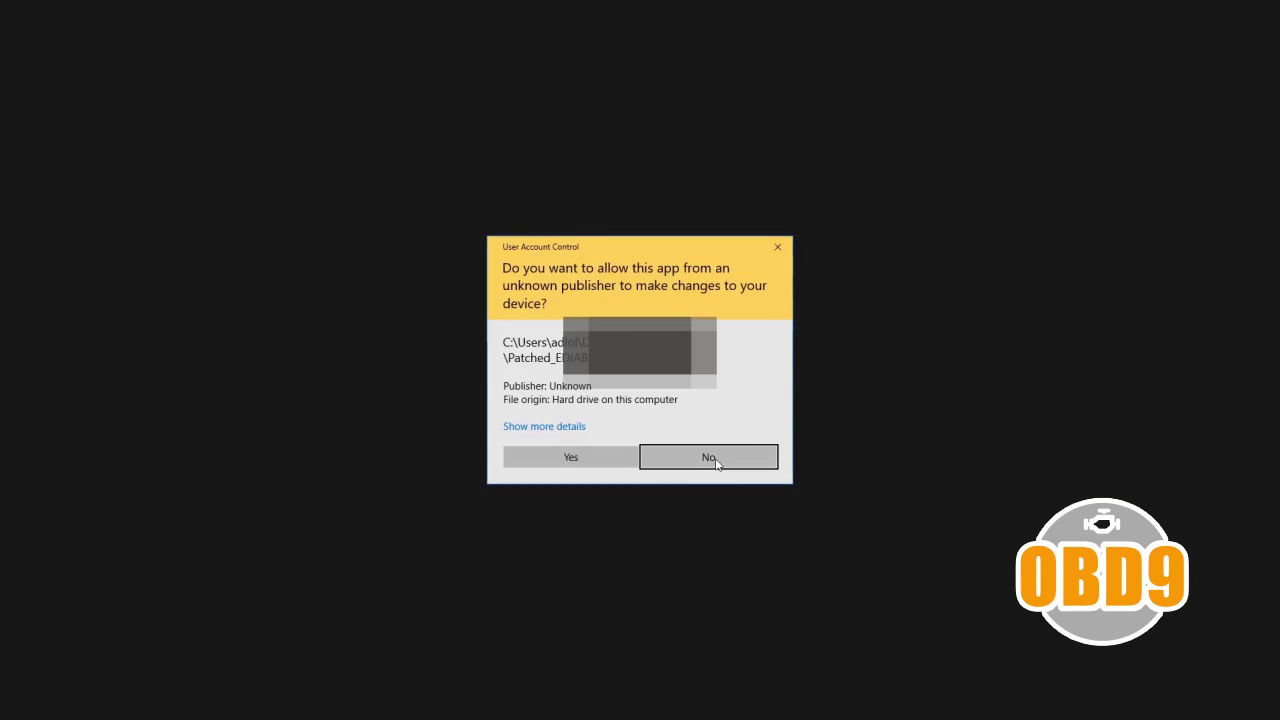
click(577, 462)
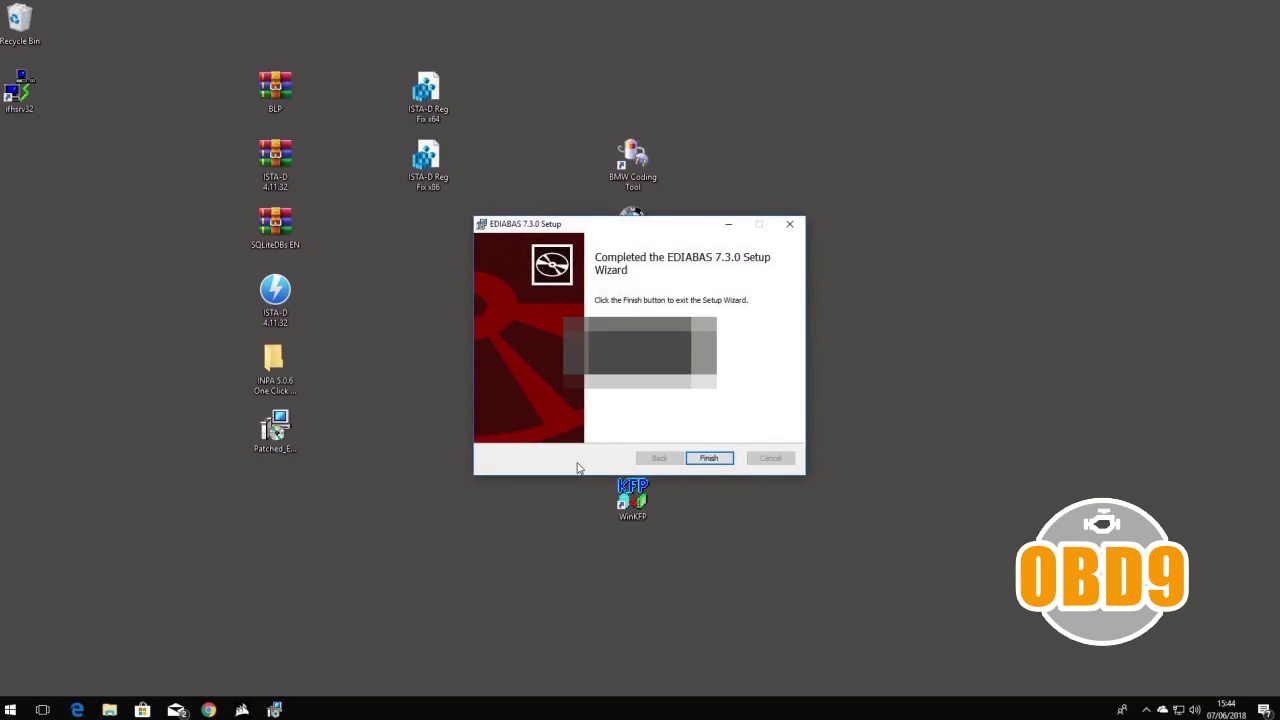
click(709, 458)
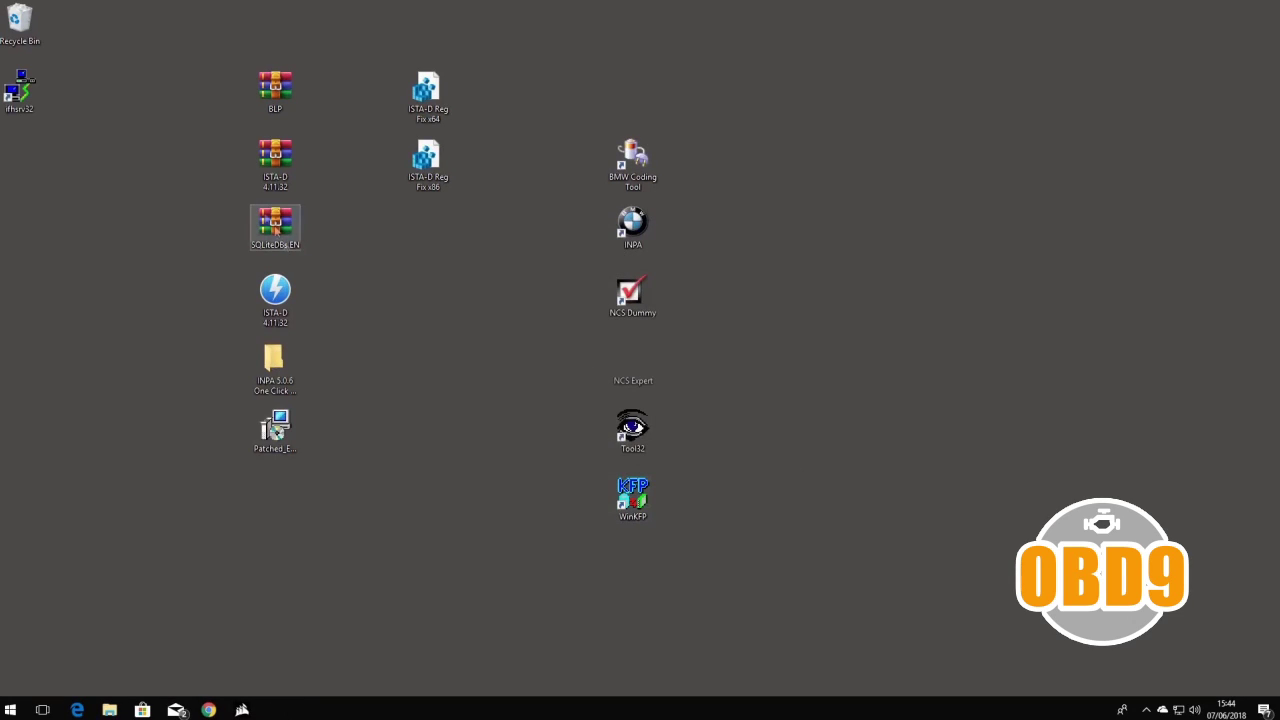
- Move the ifhsrv32 shortcut beneath the ISTA-D Reg Fix x86 file and launch INPA
drag(20, 90, 414, 230)
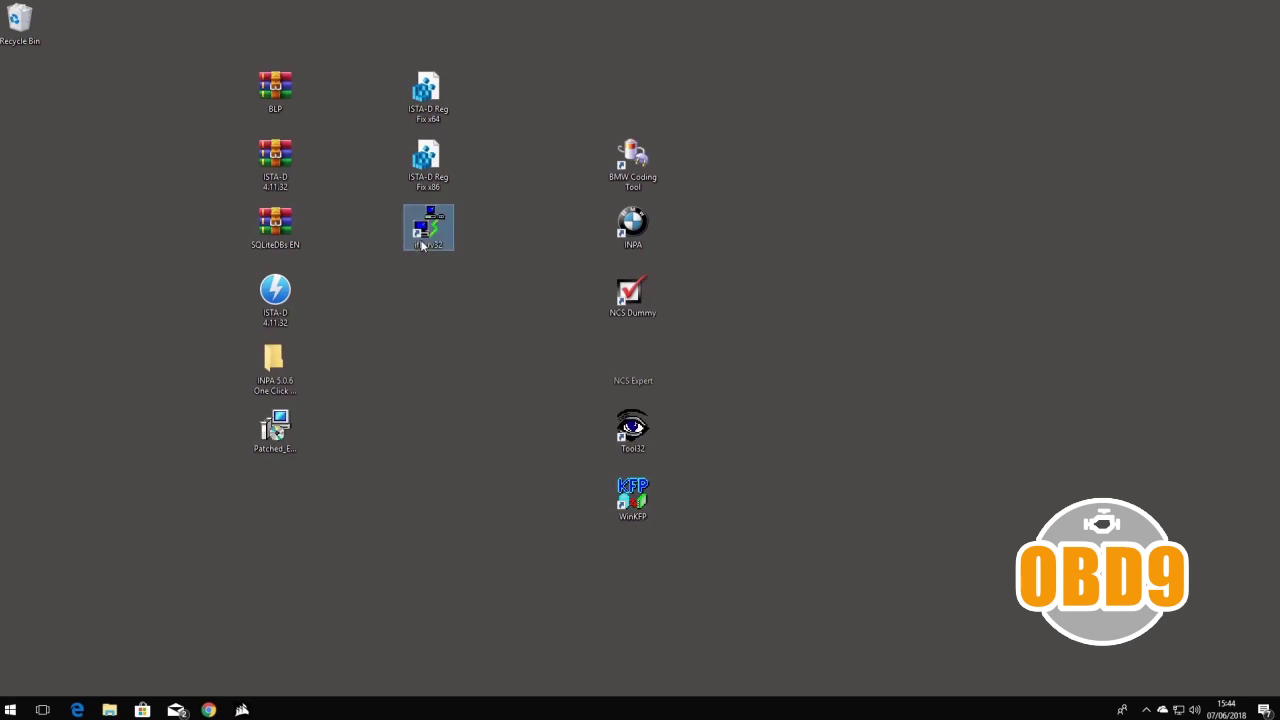
click(493, 380)
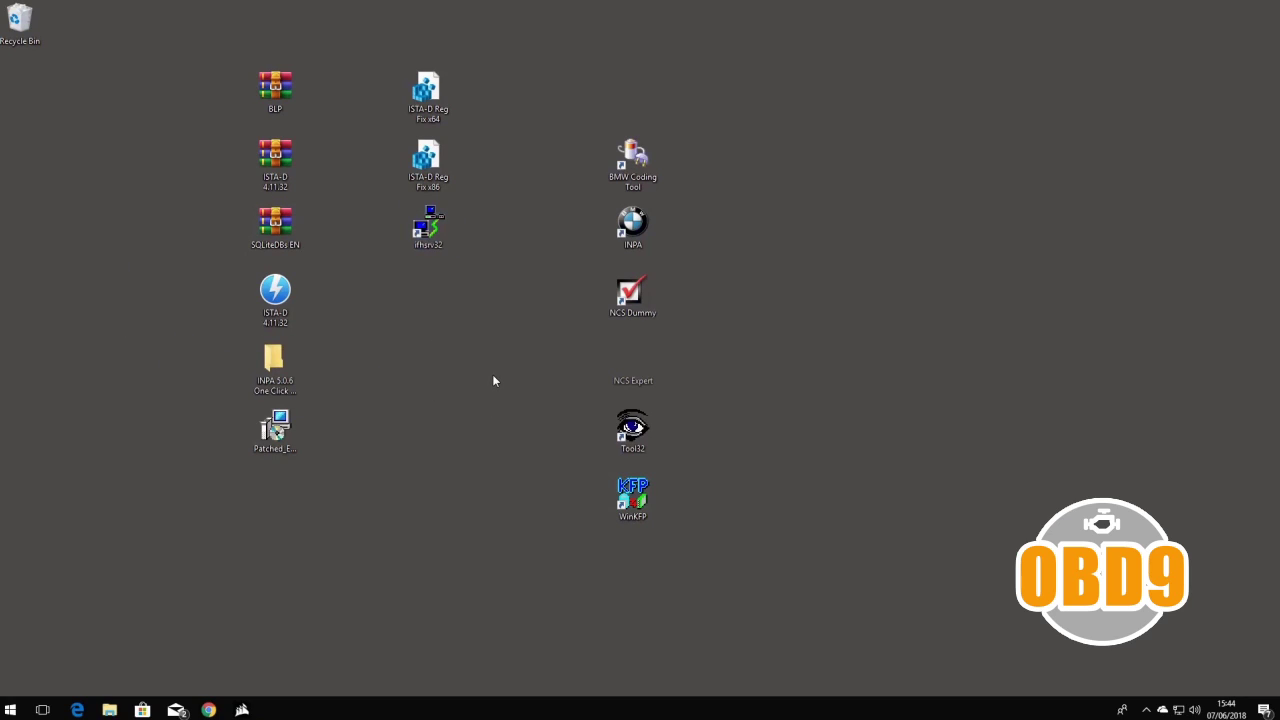
double_click(620, 238)
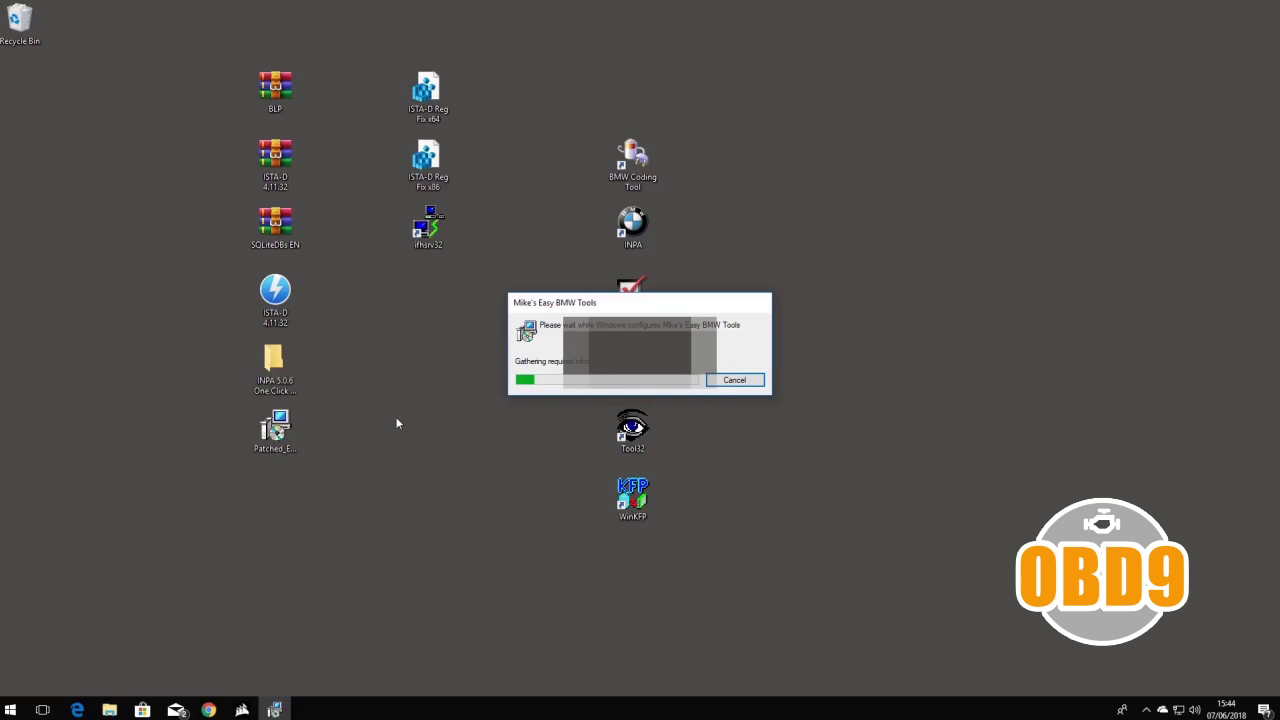
- Open the ISTA-D 4.11.32 7-Zip archive in WinRAR and start extracting its Rheingold folder
right_click(287, 304)
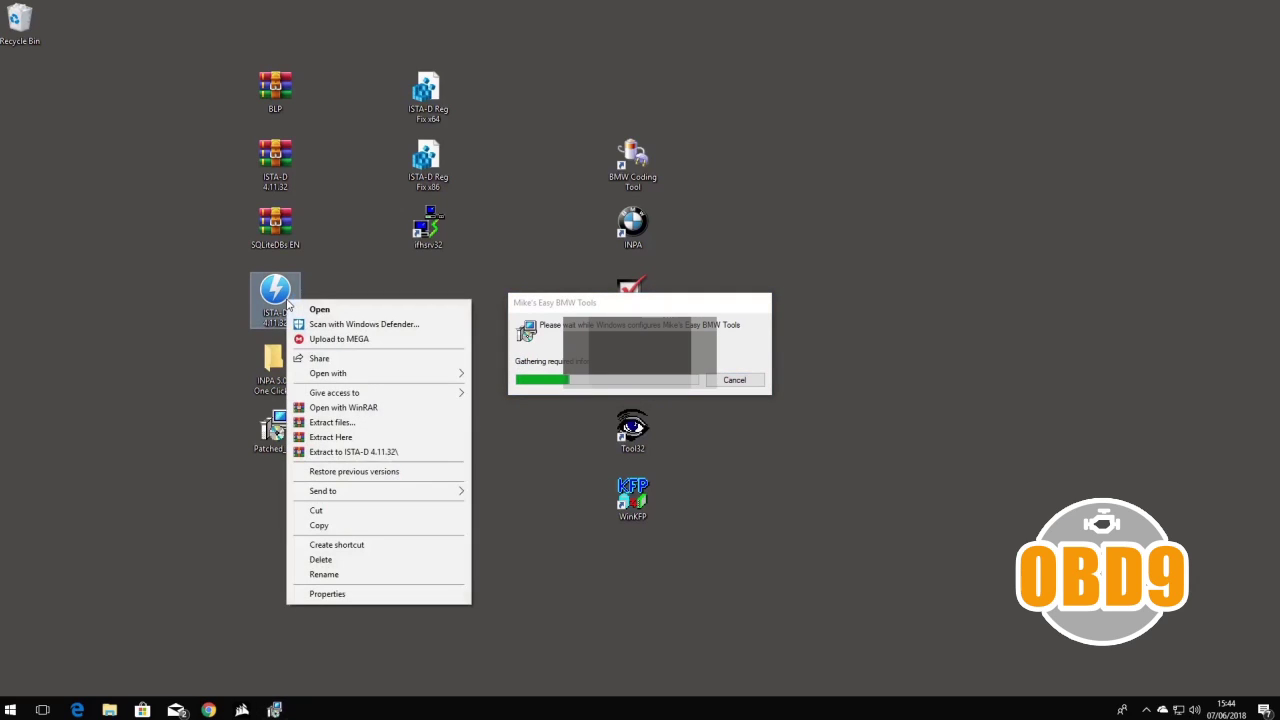
click(333, 408)
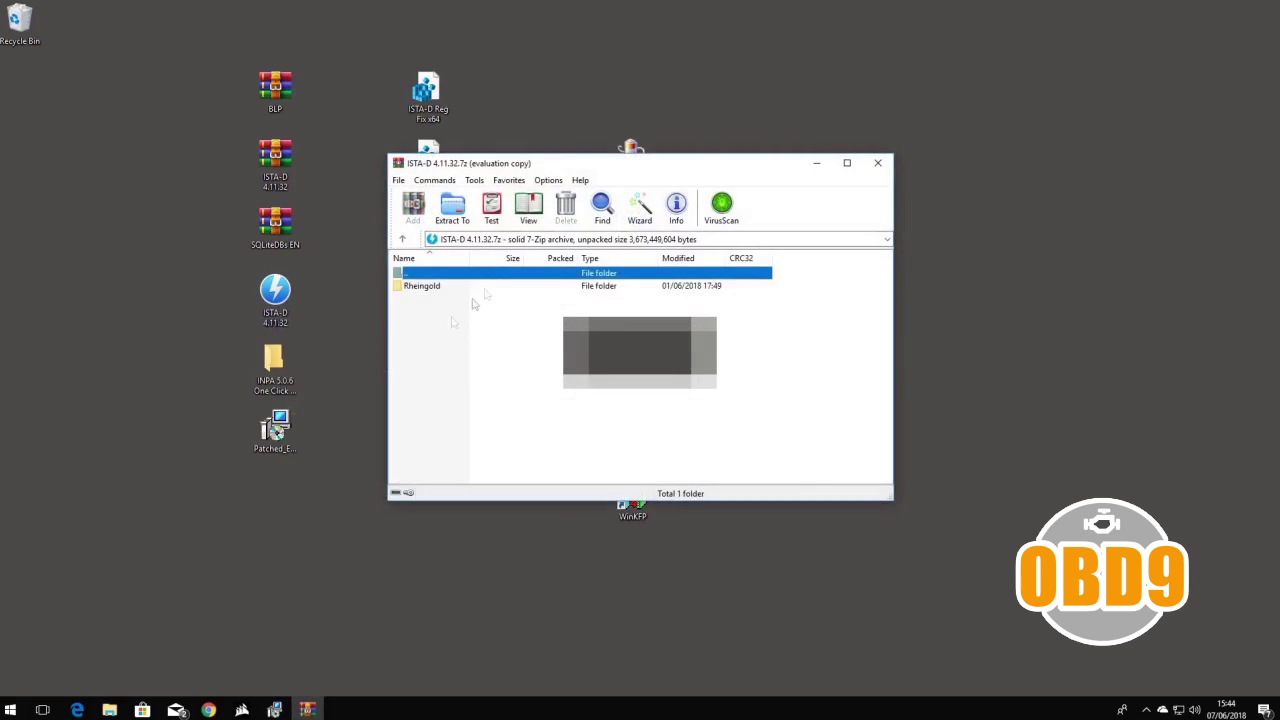
click(430, 288)
click(452, 210)
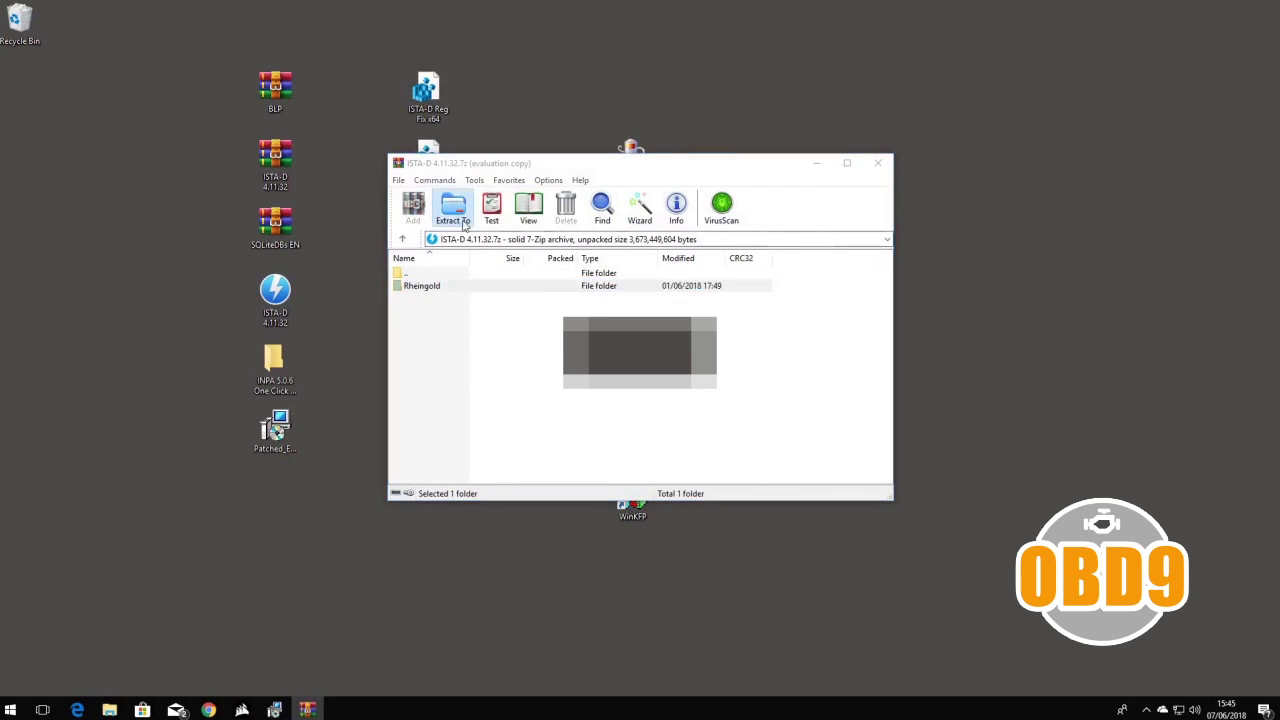
click(706, 364)
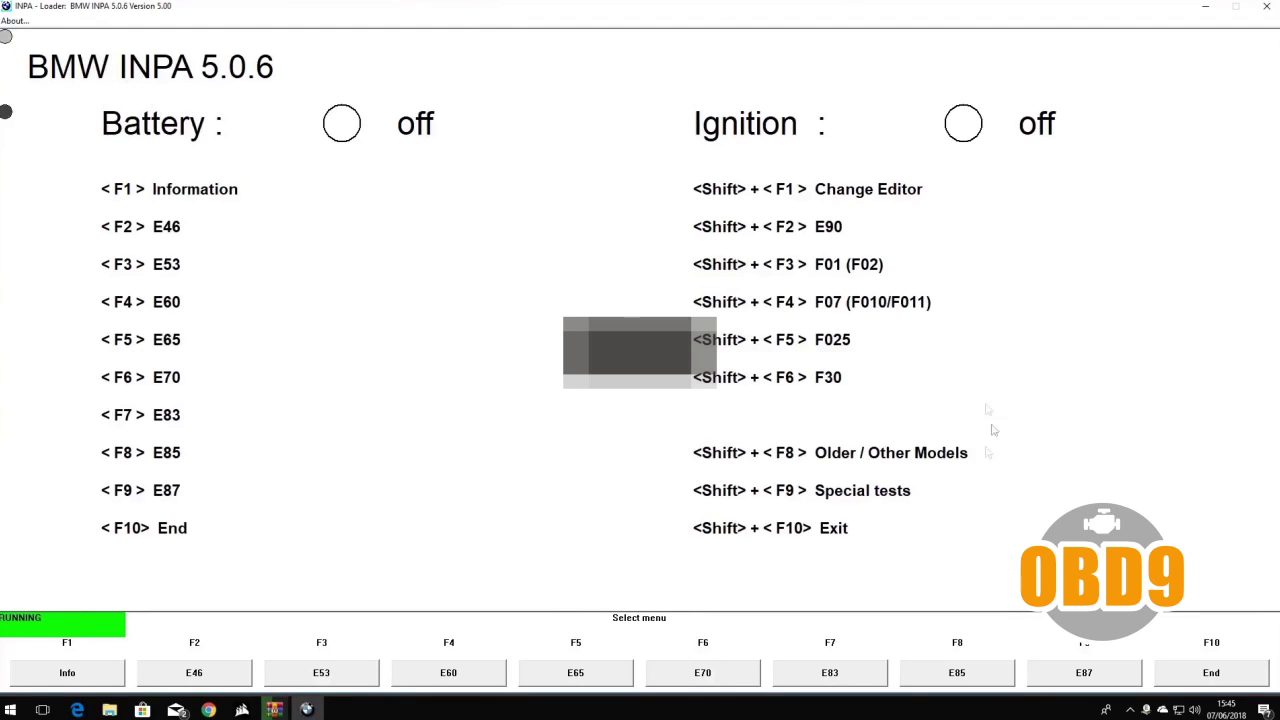
- Close INPA and launch NCS Dummy from its desktop shortcut, leaving the archive extraction running minimised
click(1266, 7)
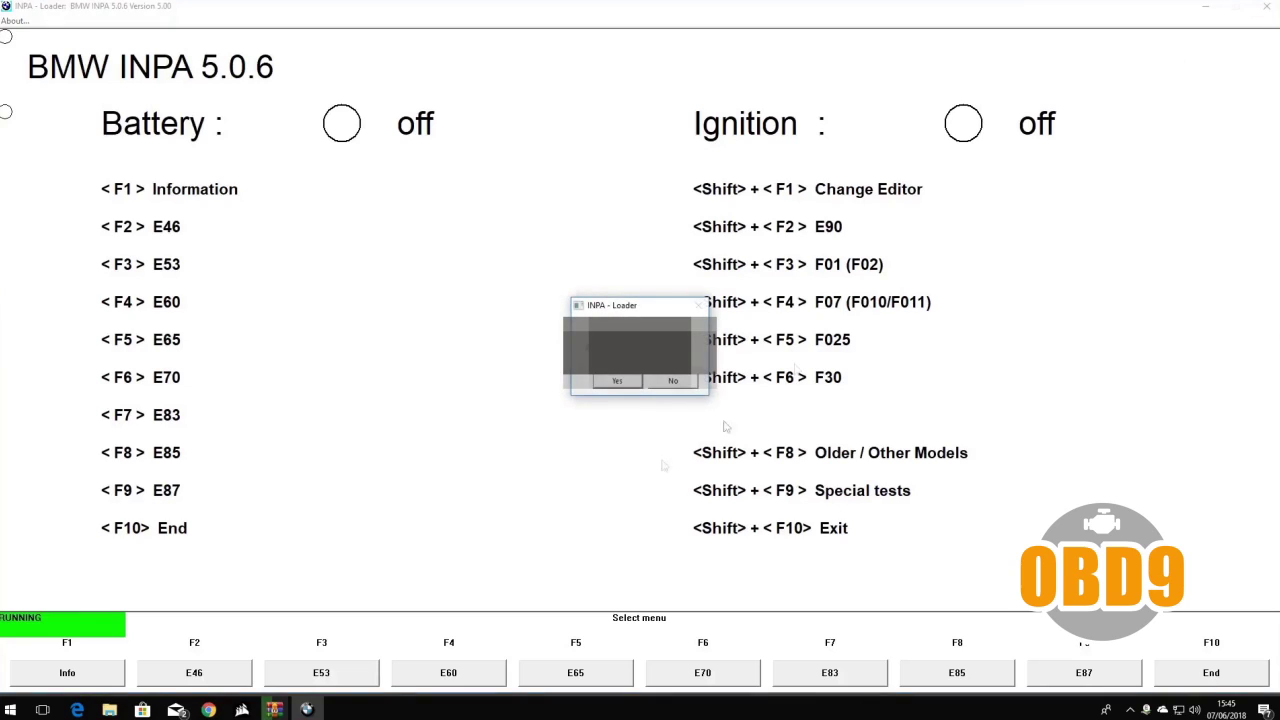
click(620, 382)
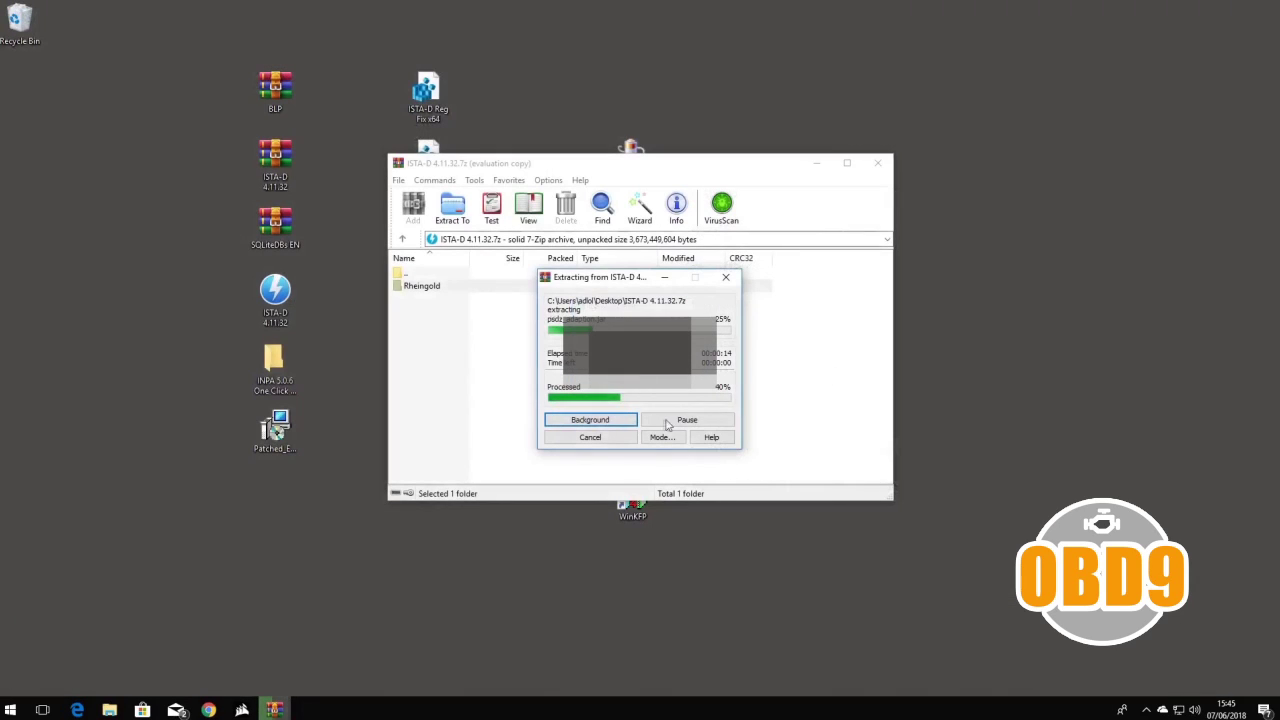
click(815, 168)
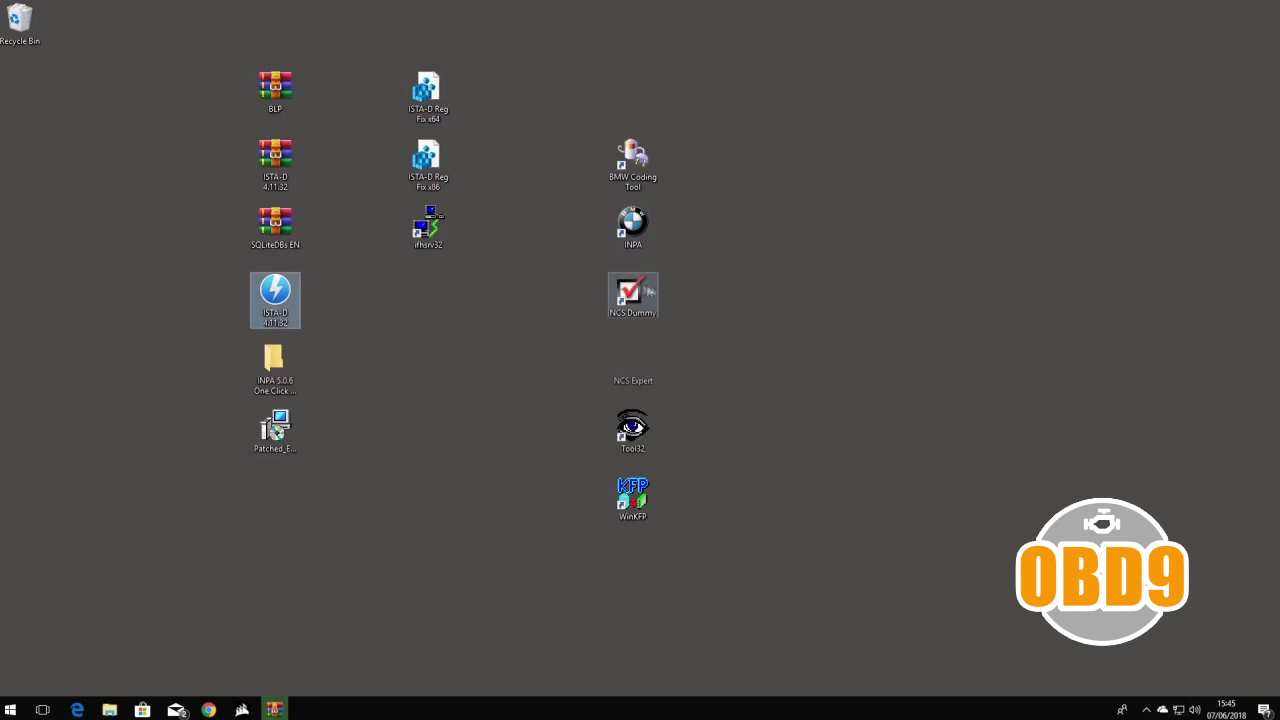
double_click(632, 292)
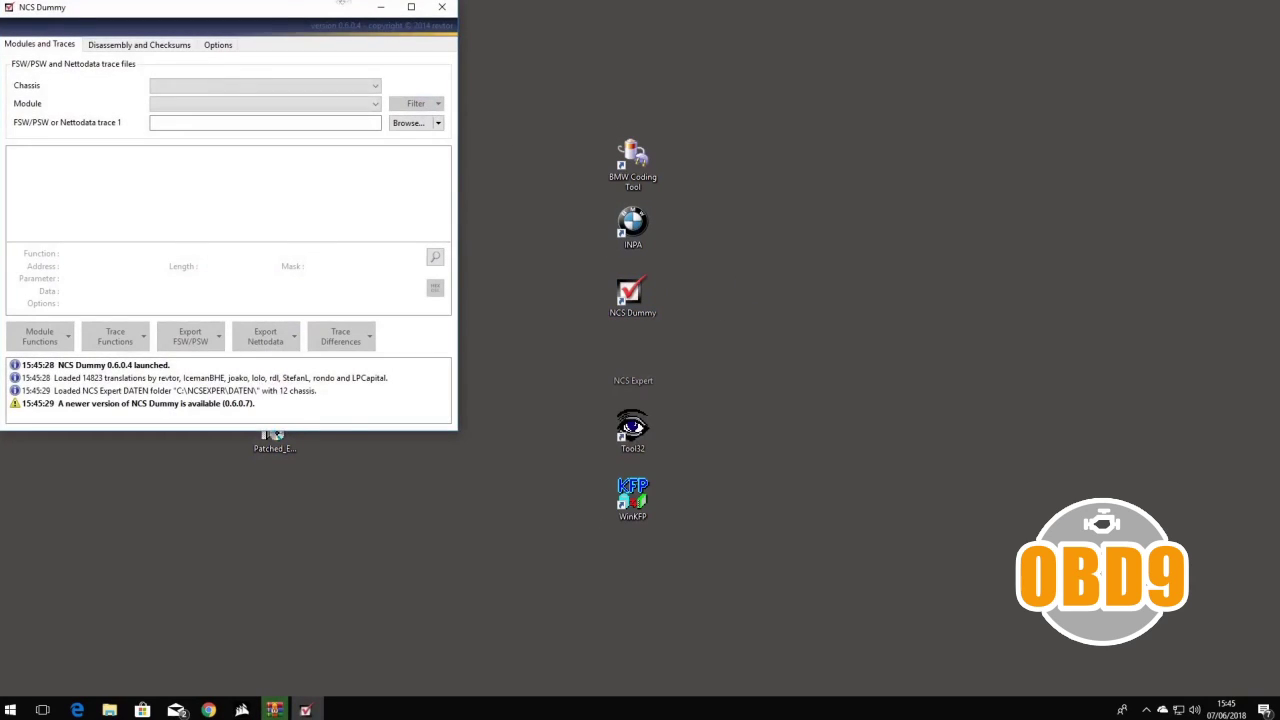
- Close NCS Dummy and test-launch NCS Expert, Tool32, WinKFP and BMW Coding Tool from their desktop shortcuts, closing each one
click(441, 7)
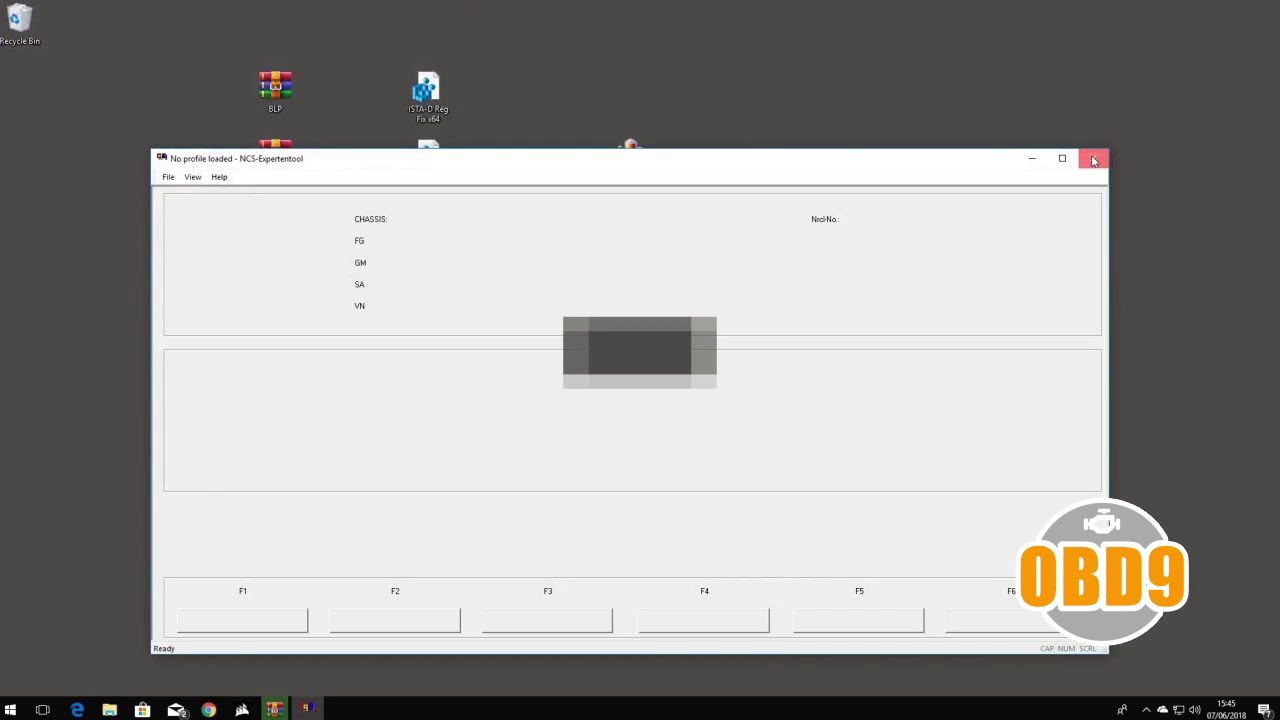
click(1093, 158)
double_click(633, 430)
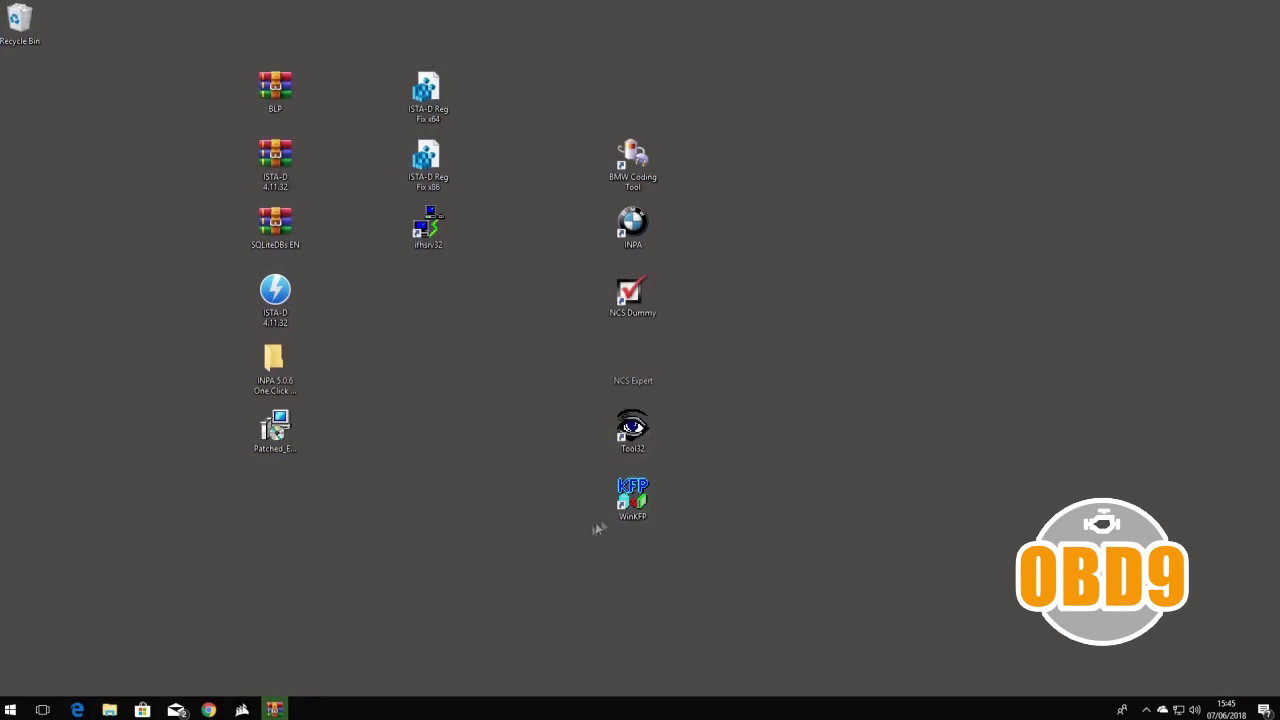
double_click(631, 497)
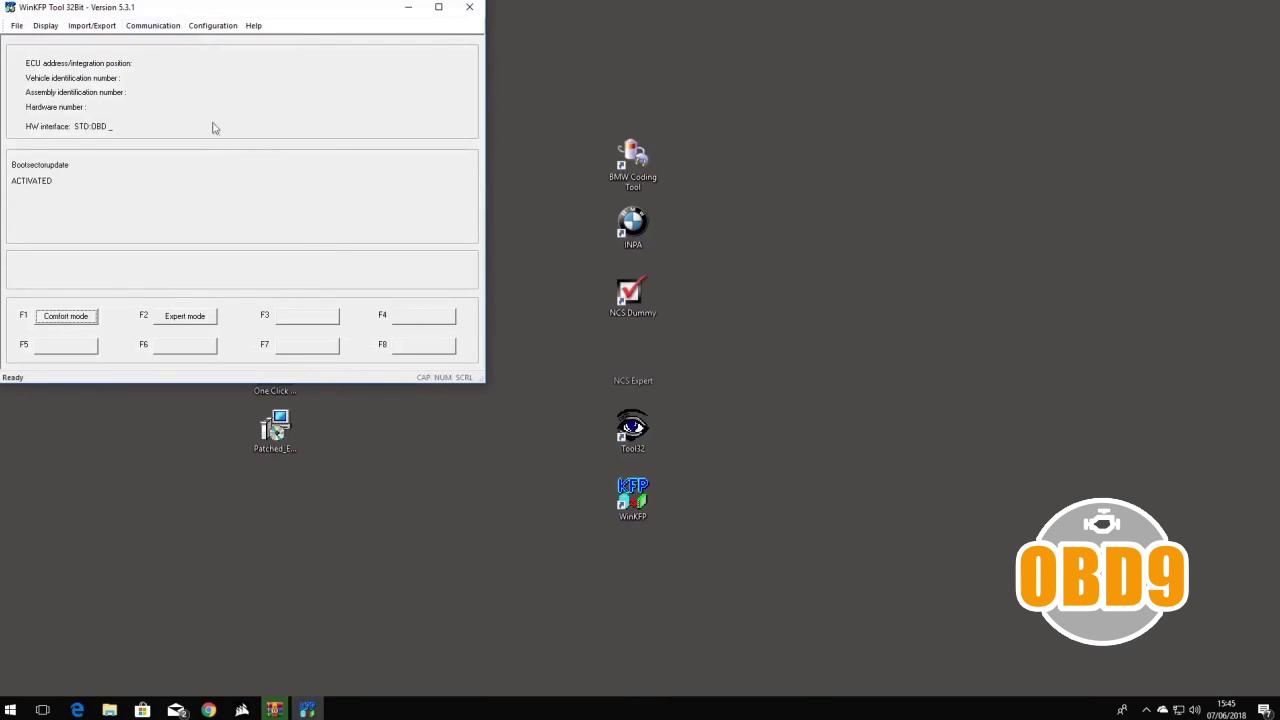
click(469, 7)
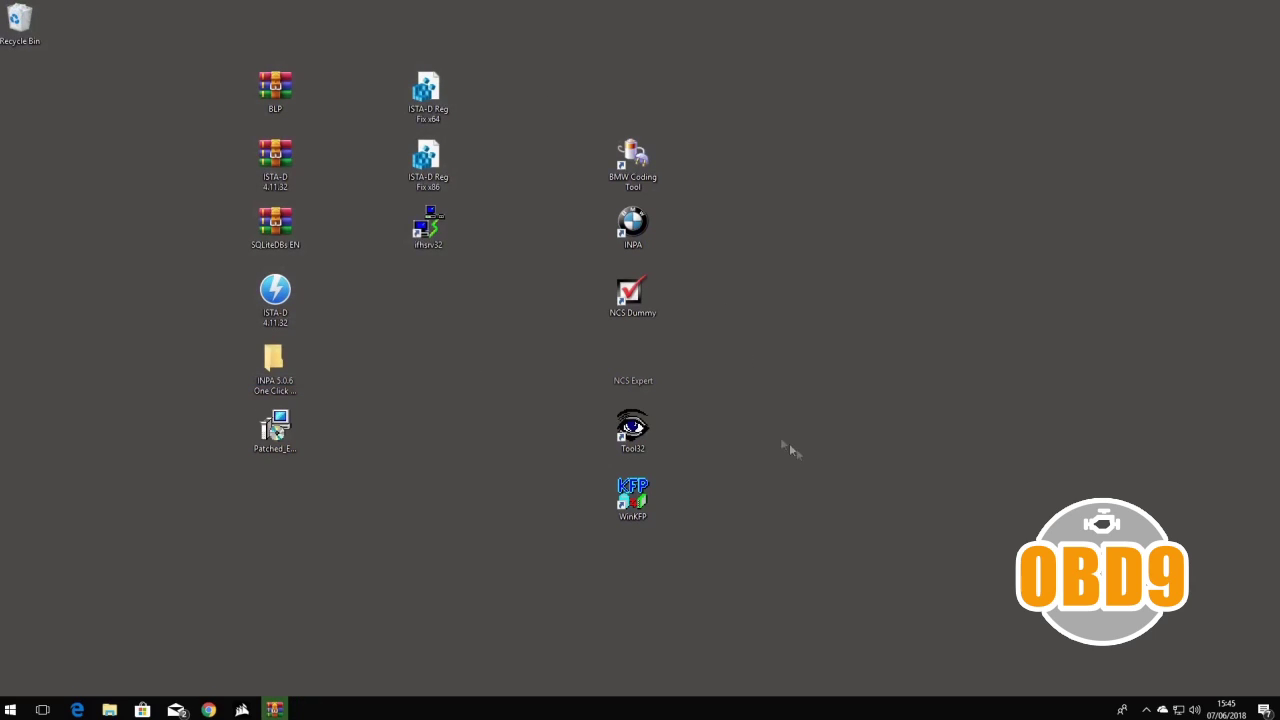
double_click(632, 155)
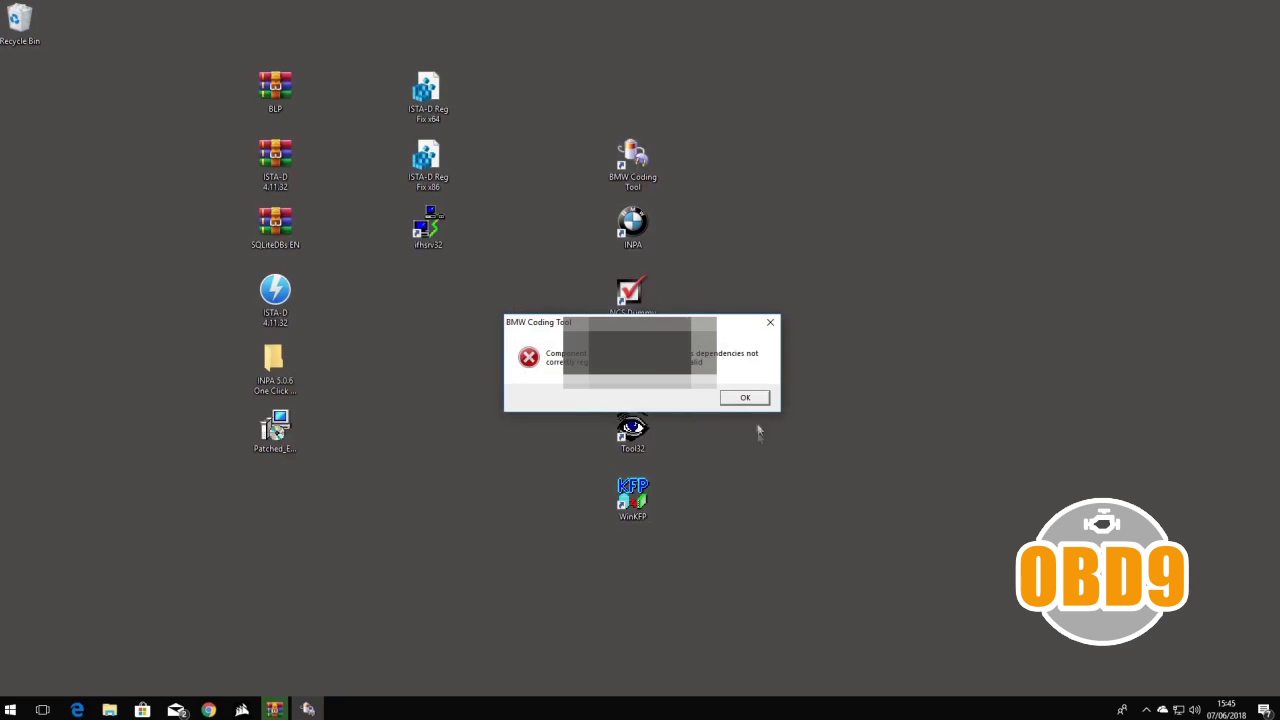
click(745, 397)
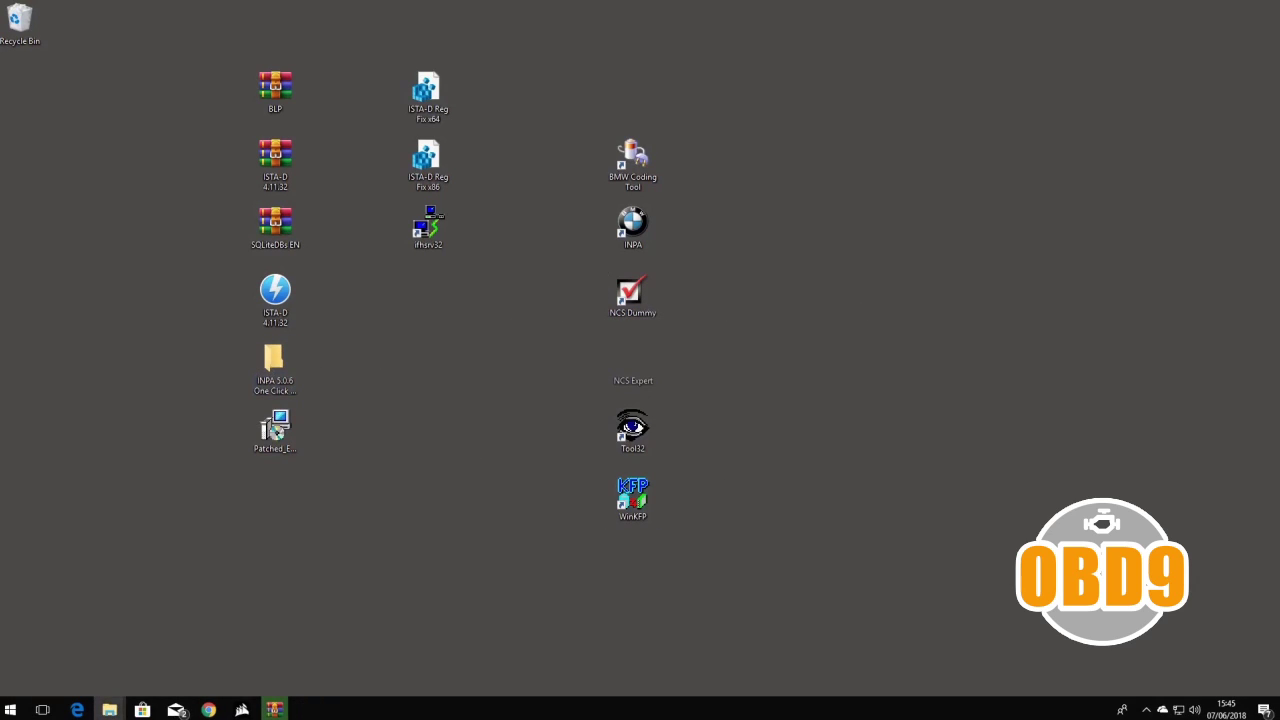
- Copy comdlg32.ocx, MSCOMCTL.OCX and MSFLXGRD.OCX from the "BMW Coding tool Files to be added" folder and consult READ ME Bmw Coding tool Fix
click(109, 709)
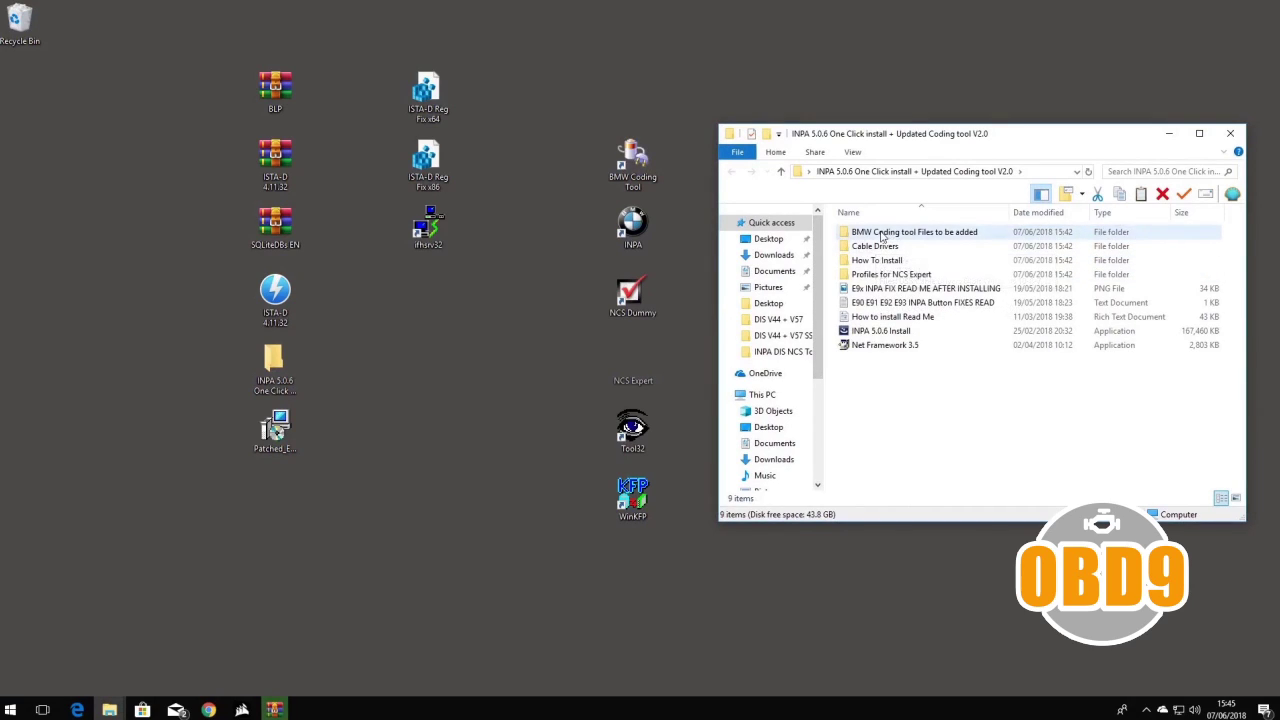
double_click(887, 234)
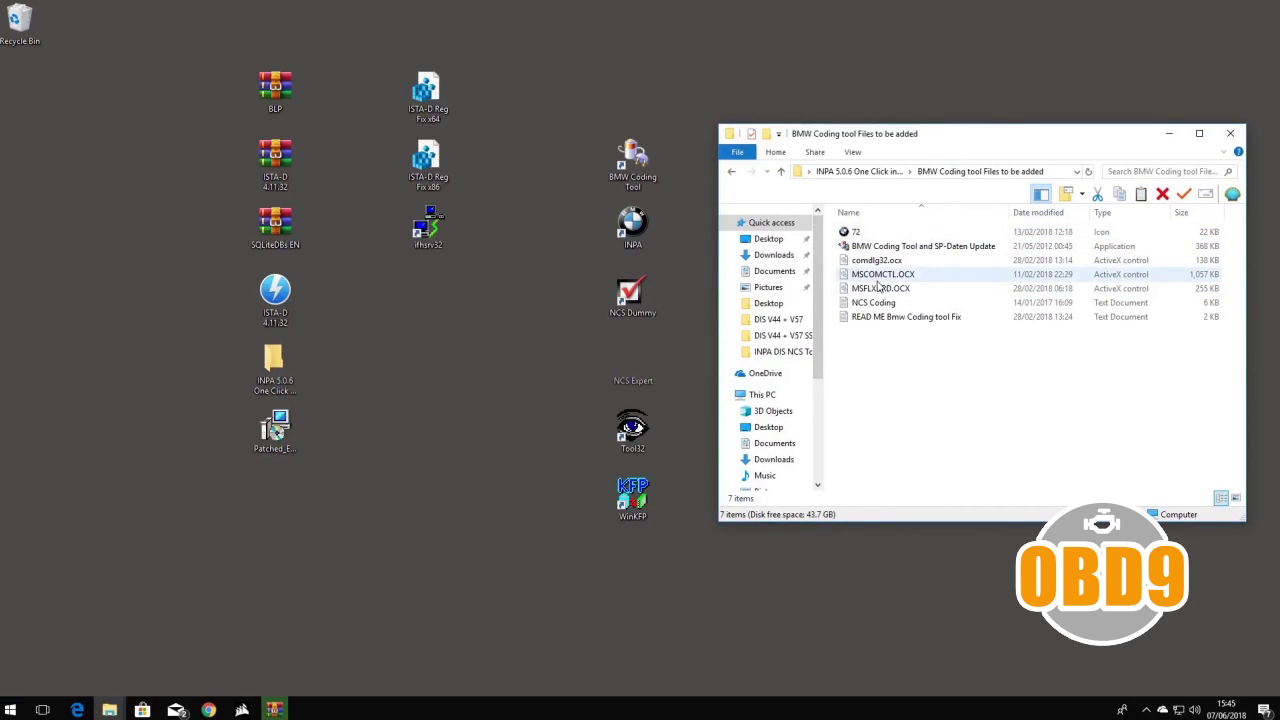
click(876, 260)
ctrl+click(882, 274)
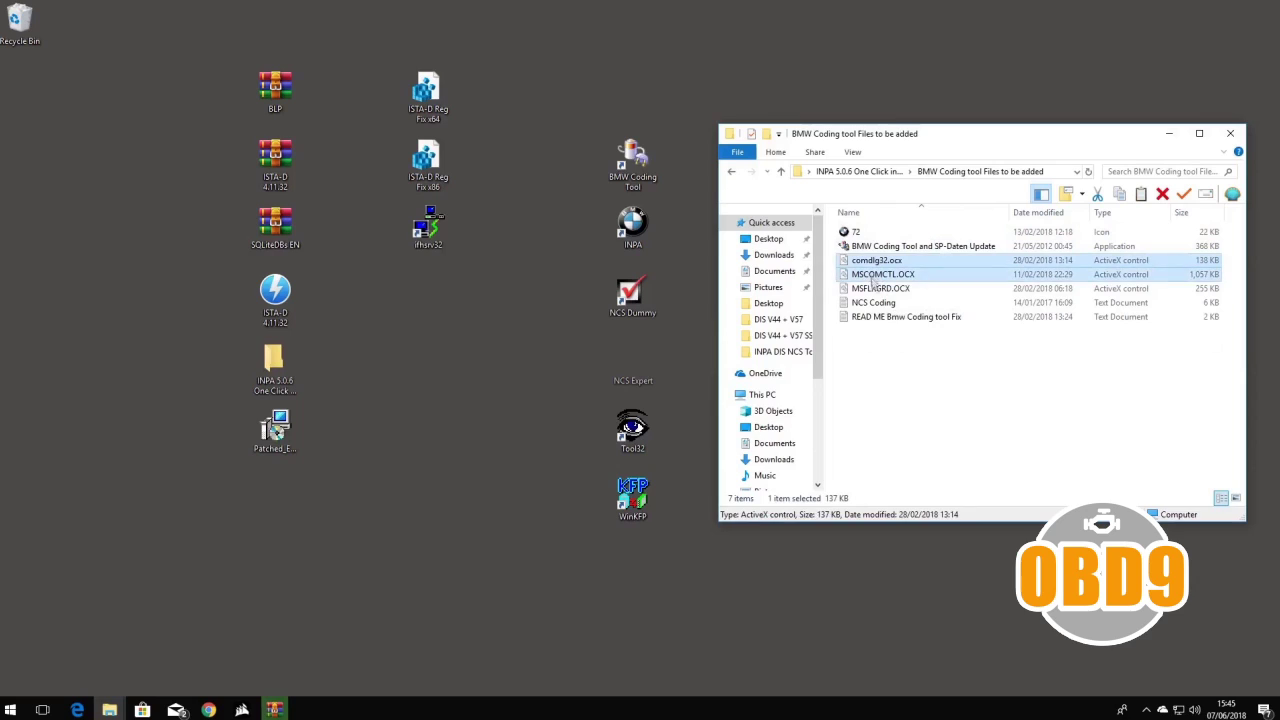
ctrl+click(880, 288)
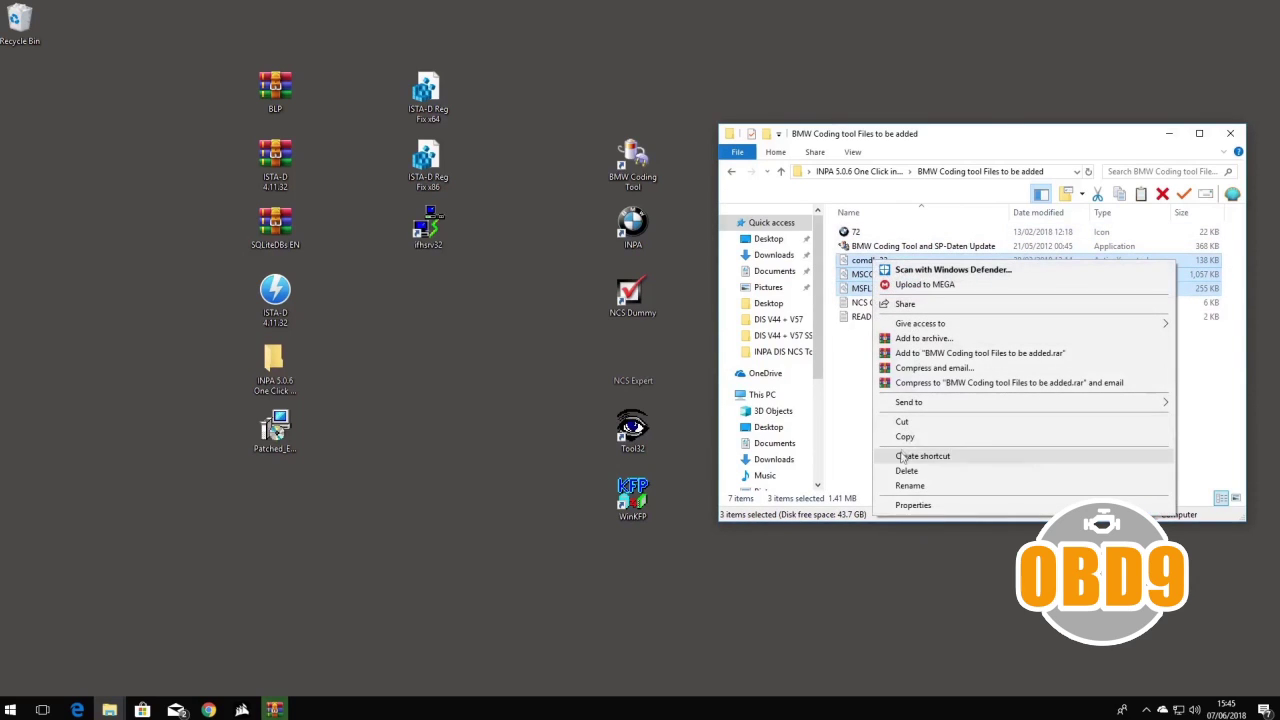
click(906, 437)
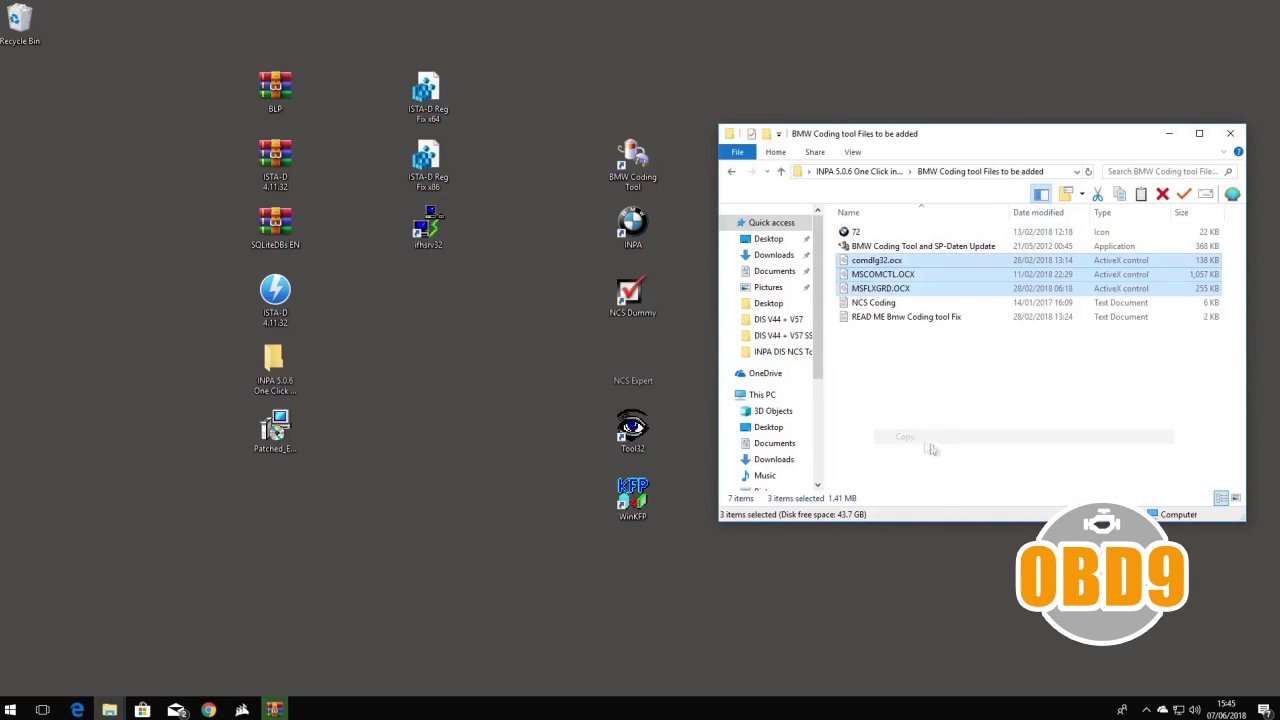
double_click(868, 317)
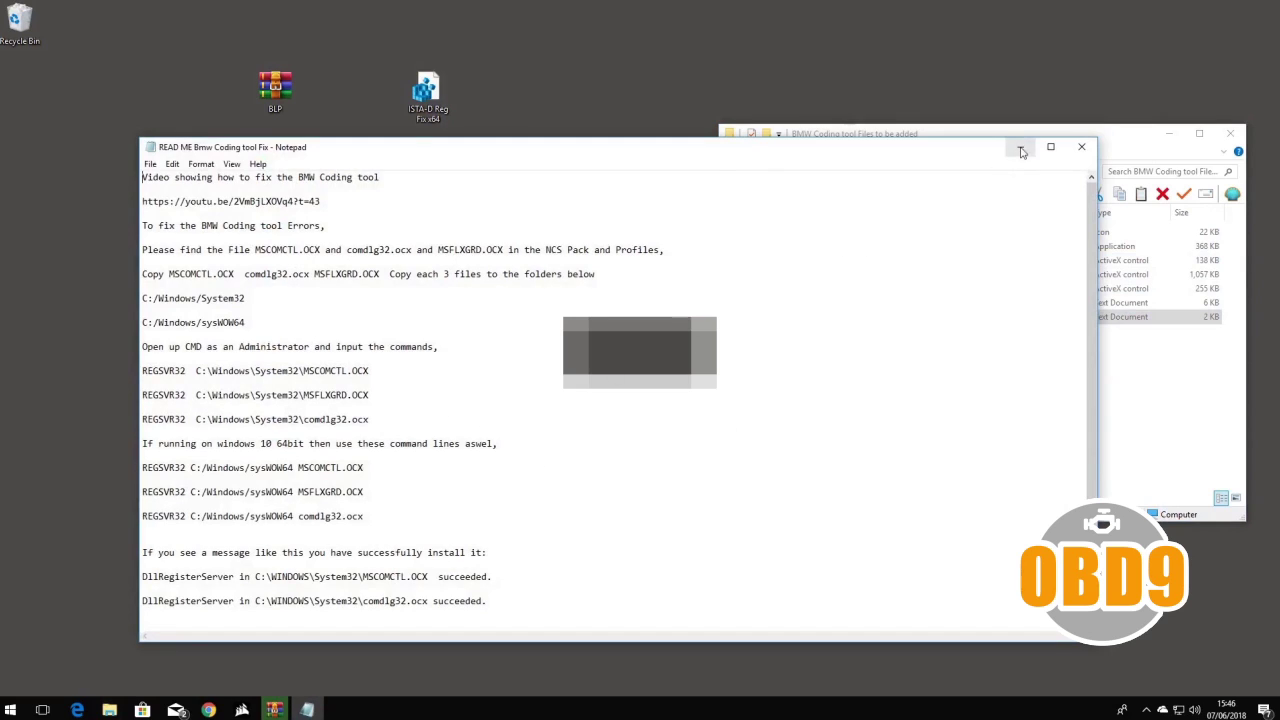
click(1020, 147)
- Paste the three copied OCX files into C:\Windows\System32, granting administrator permission for all current items
click(762, 396)
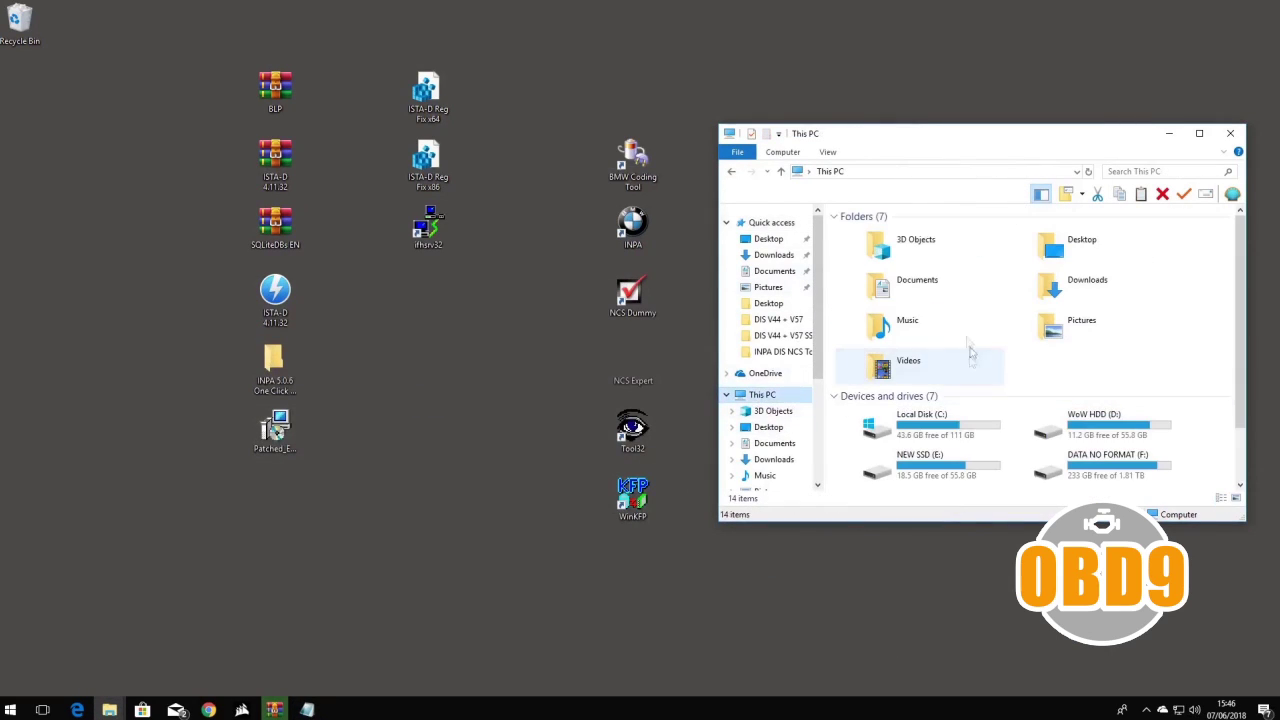
double_click(900, 420)
double_click(866, 401)
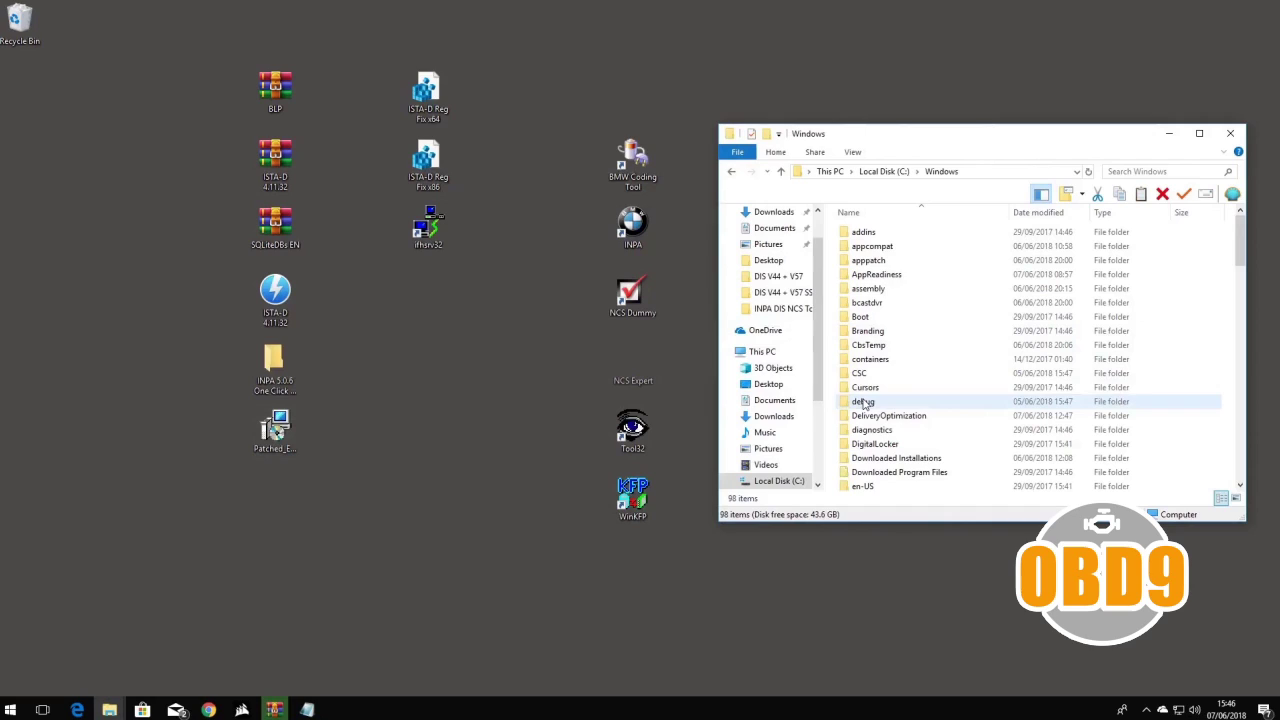
click(860, 388)
key(s)
key(s)
key(s)
key(s)
key(s)
key(s)
key(s)
key(s)
key(s)
key(s)
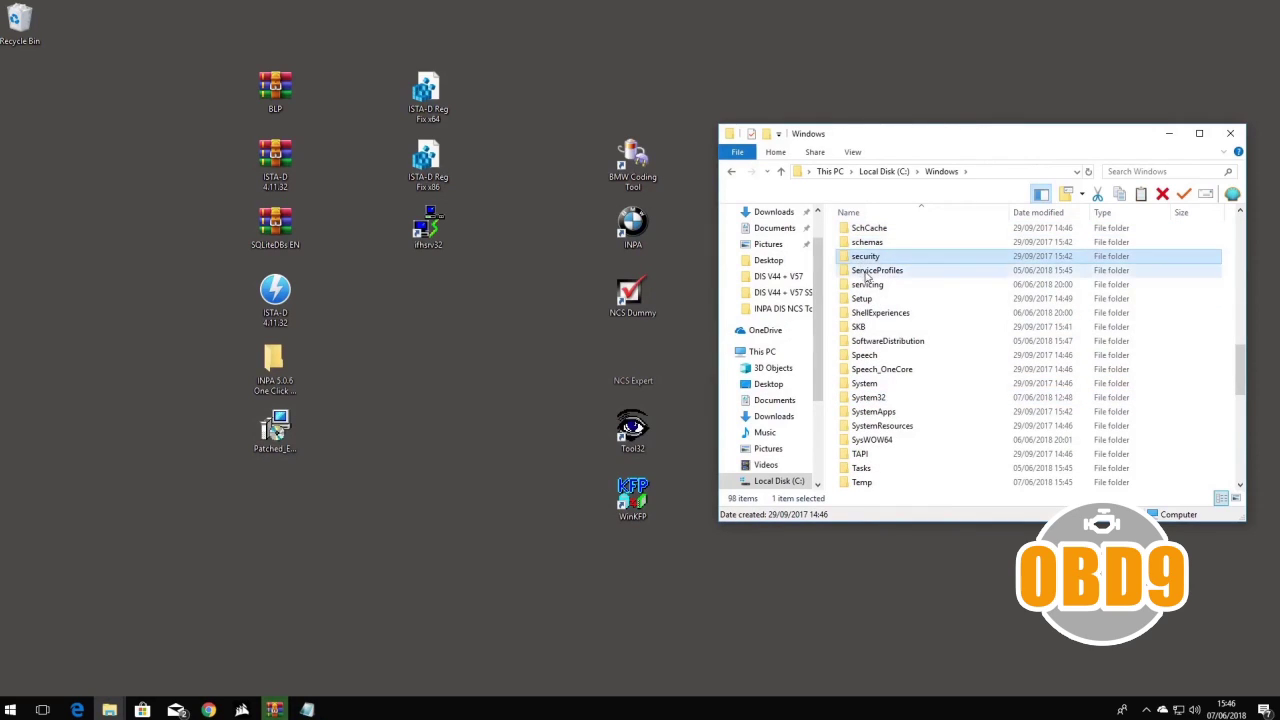
double_click(868, 398)
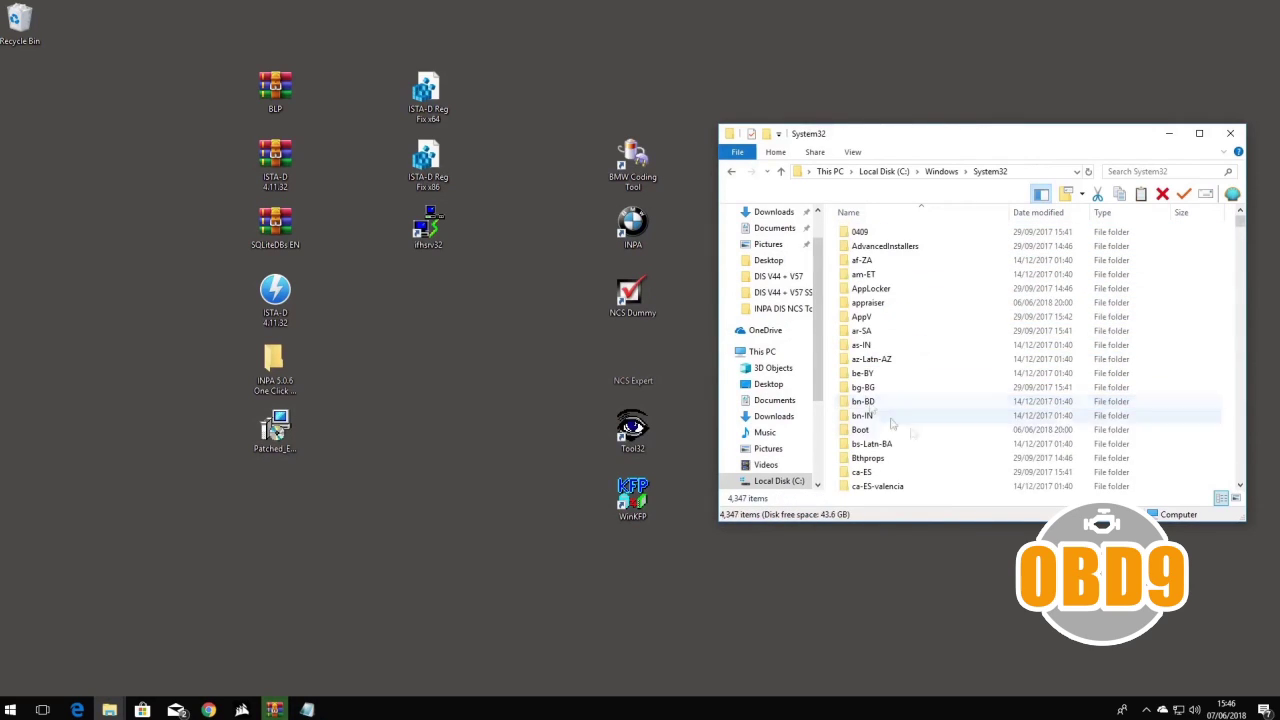
key(ctrl+v)
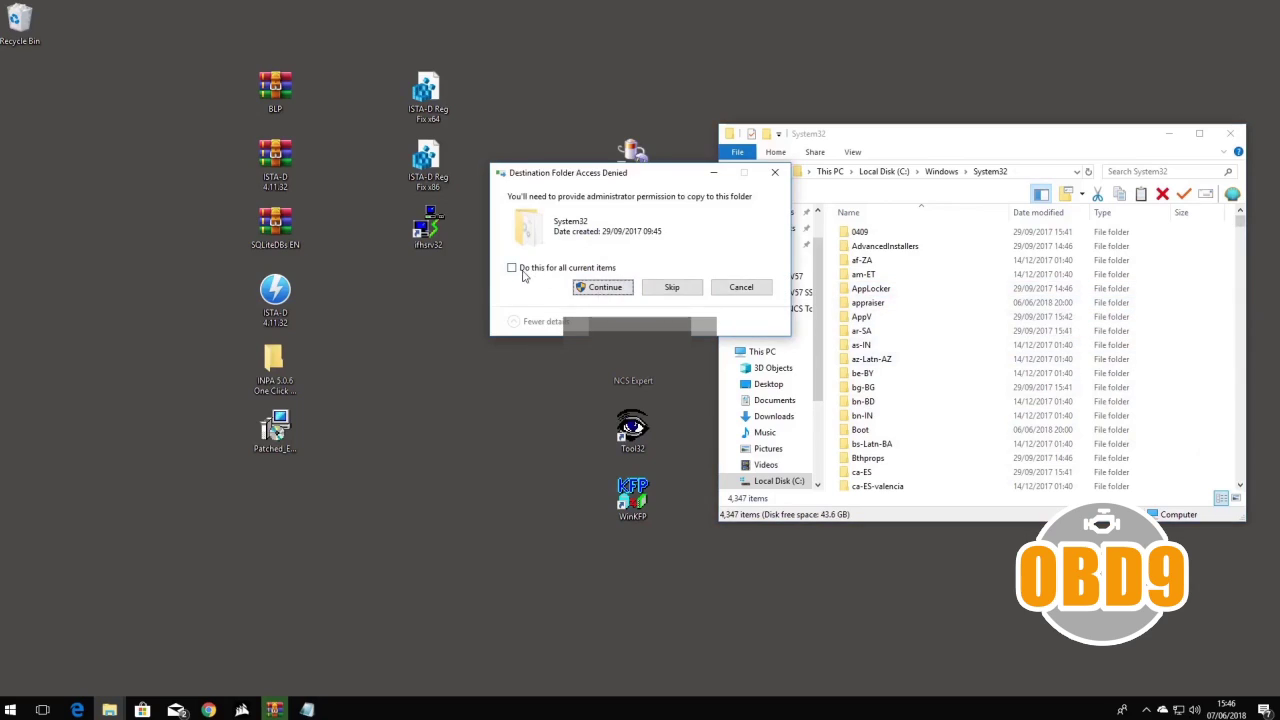
click(586, 268)
click(600, 287)
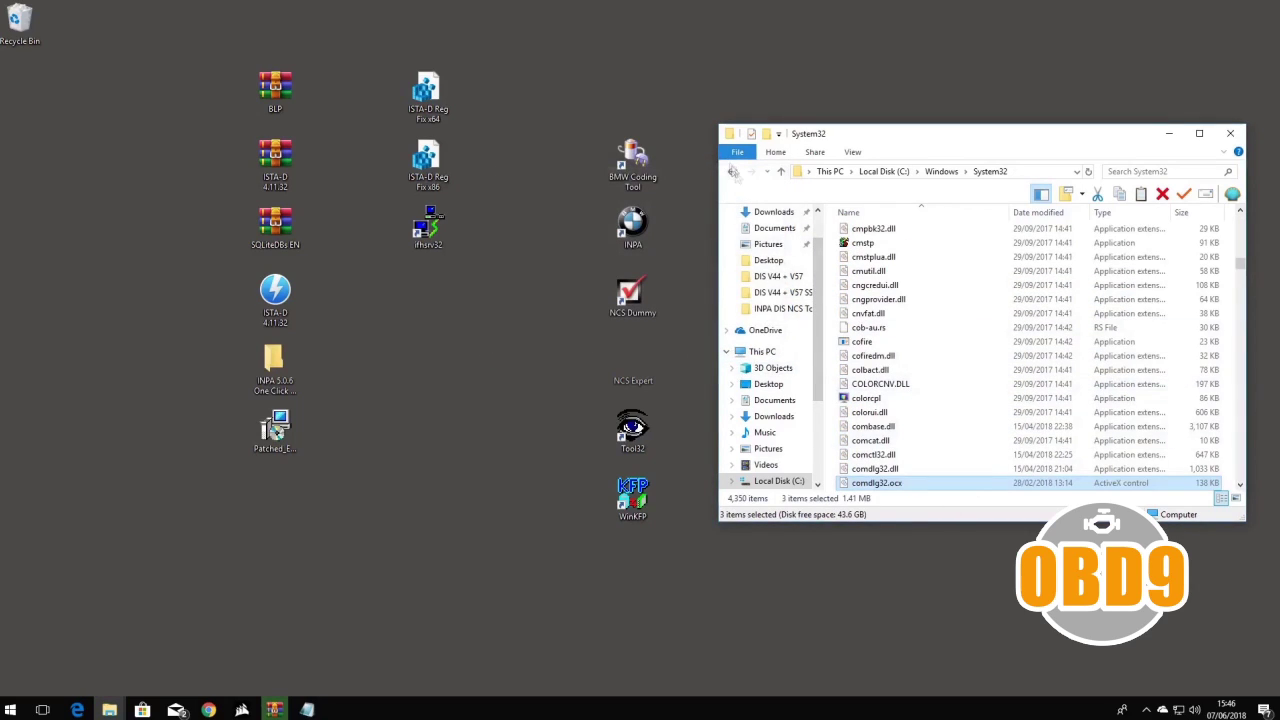
- Paste the same three OCX files into C:\Windows\SysWOW64 with administrator permission and close File Explorer
click(731, 171)
scroll(910, 318, down, 1)
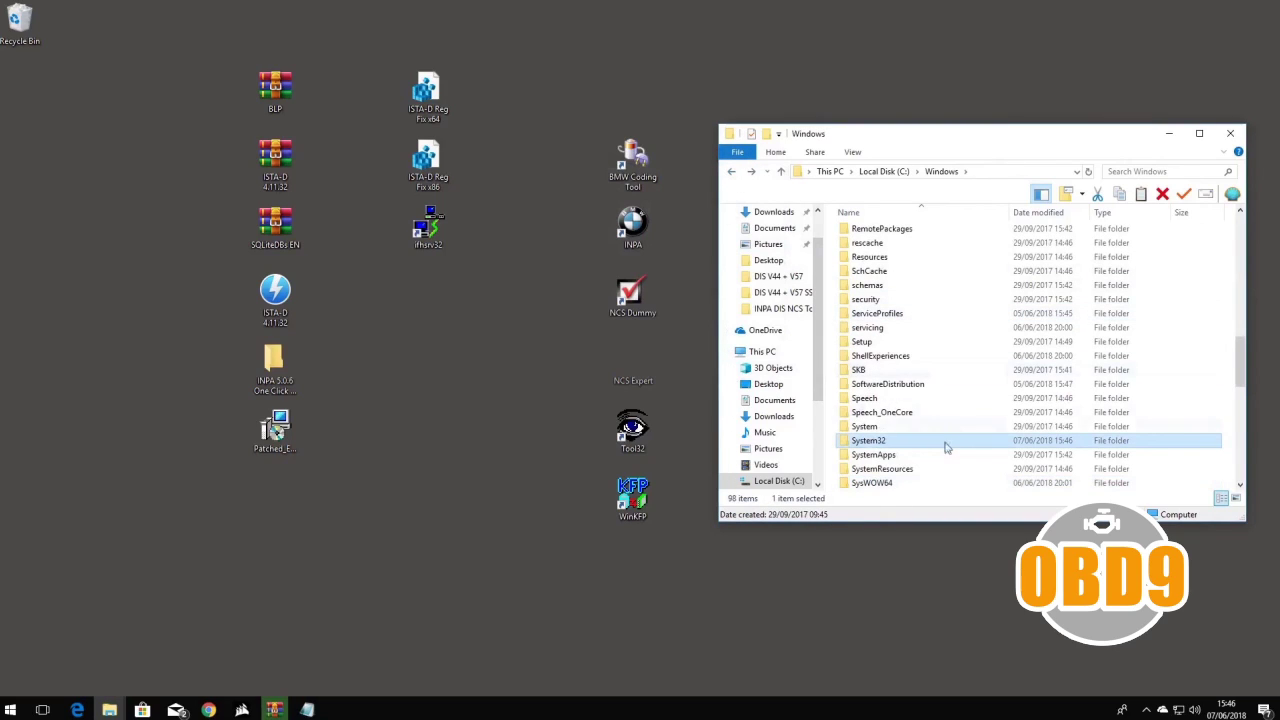
double_click(866, 484)
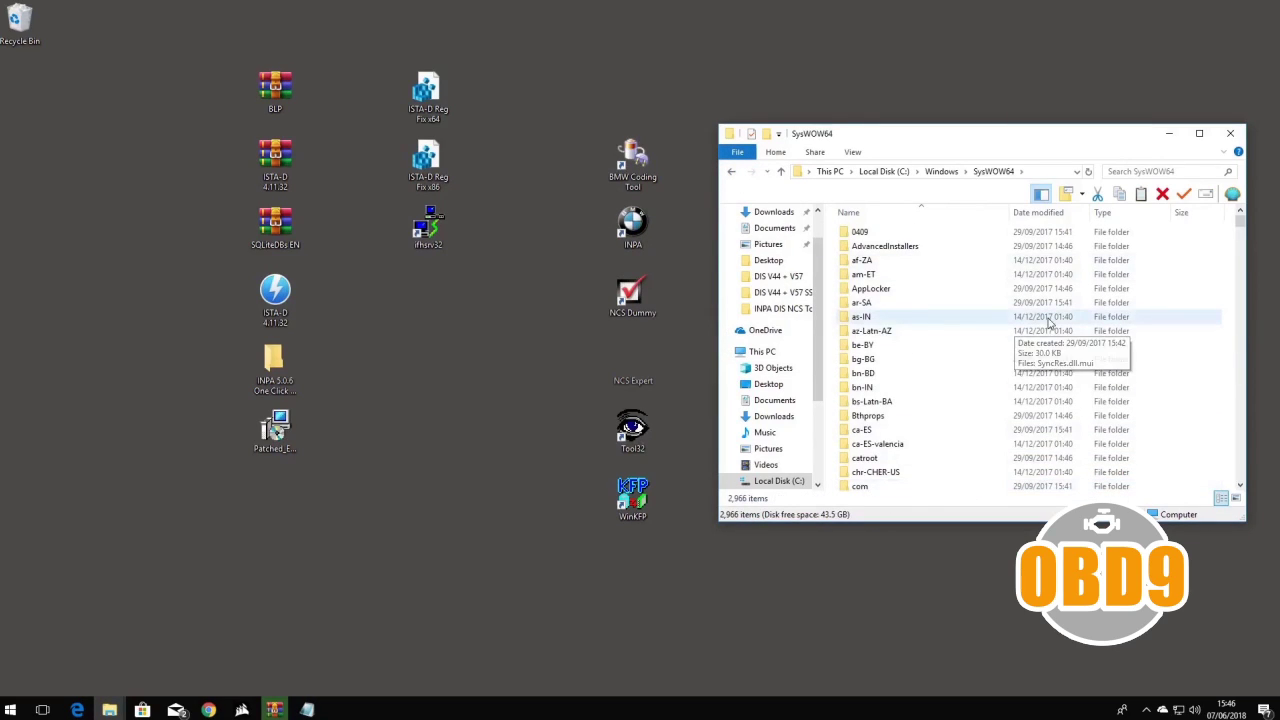
key(ctrl+v)
click(602, 288)
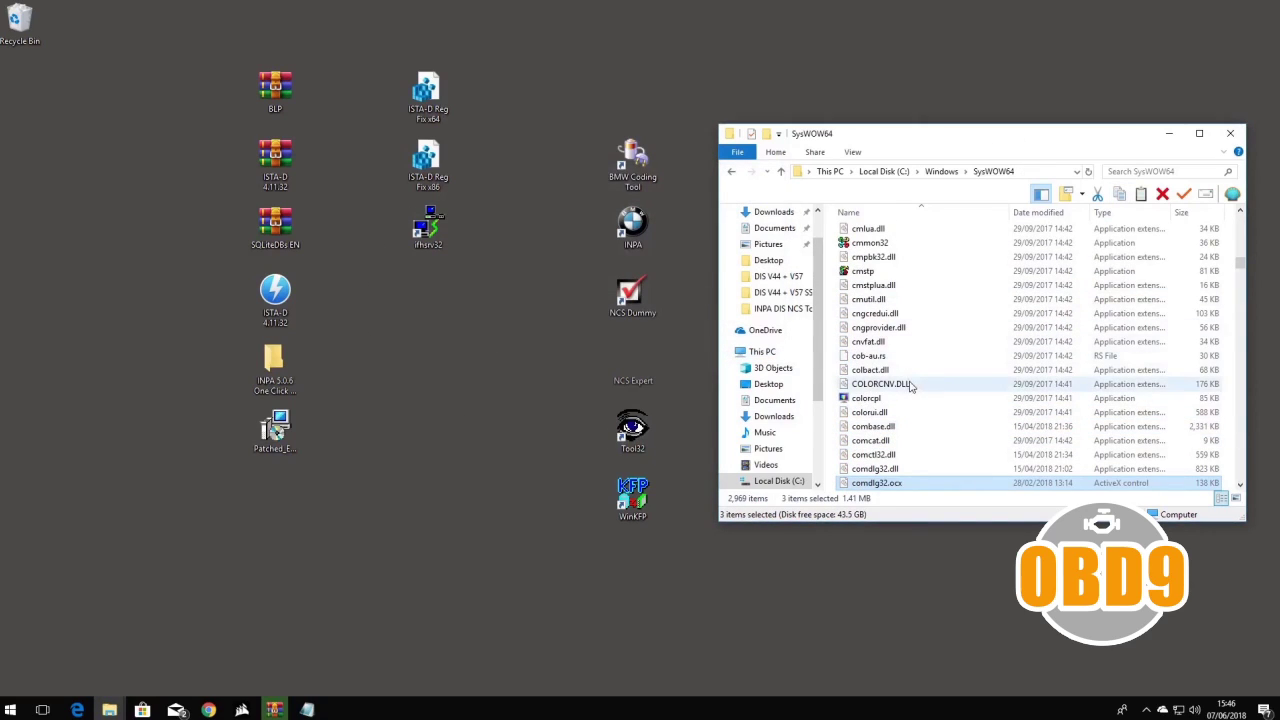
click(1230, 133)
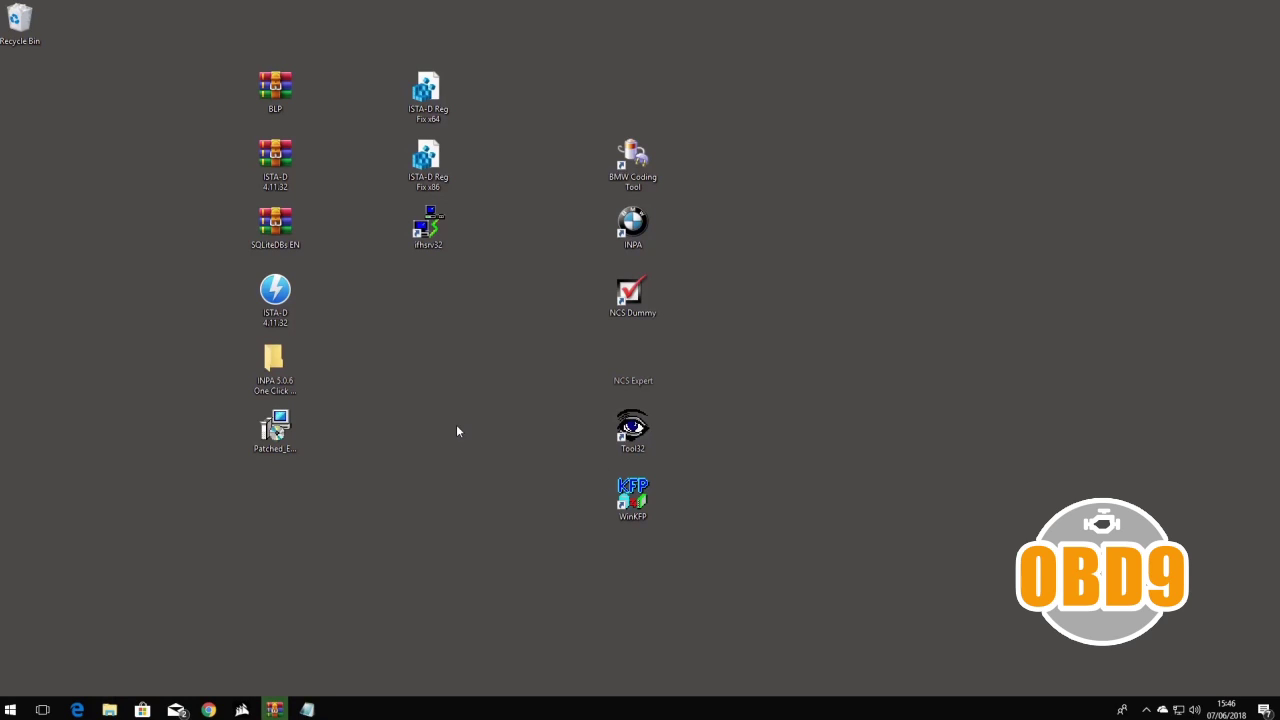
- Search for CMD and run Command Prompt as administrator, allowing it to make changes to the device
click(4, 702)
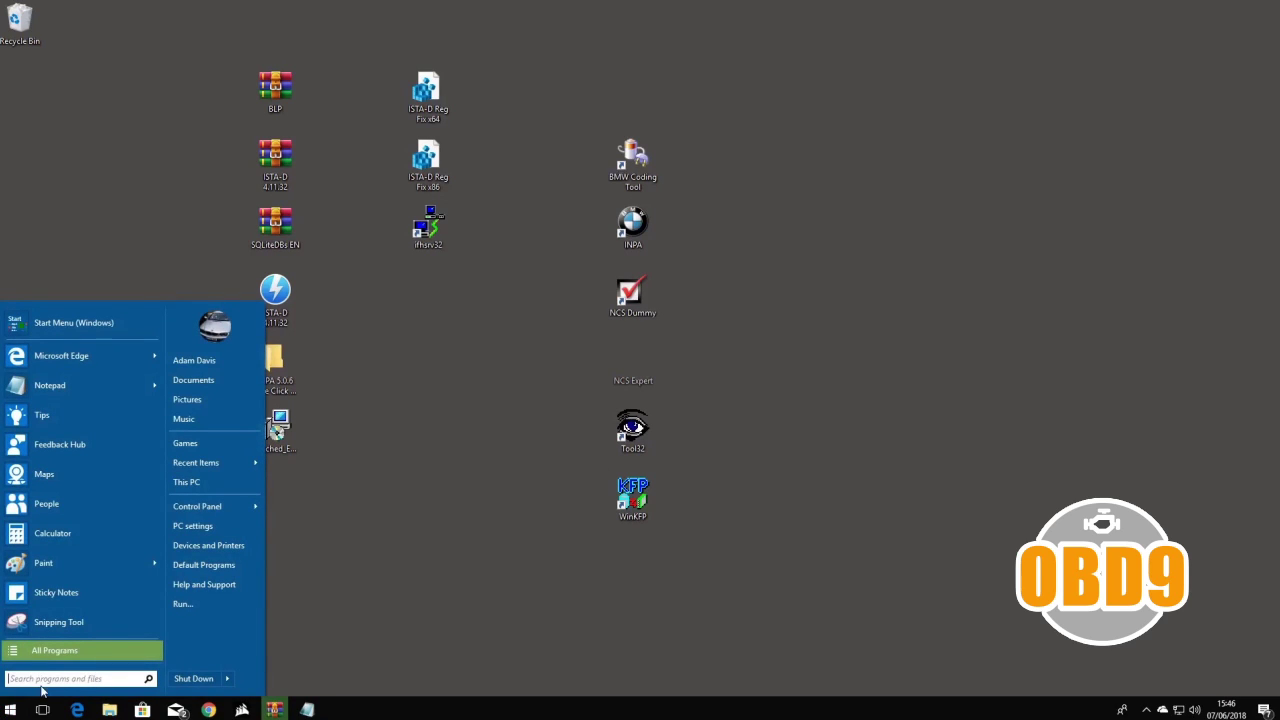
text(CMD)
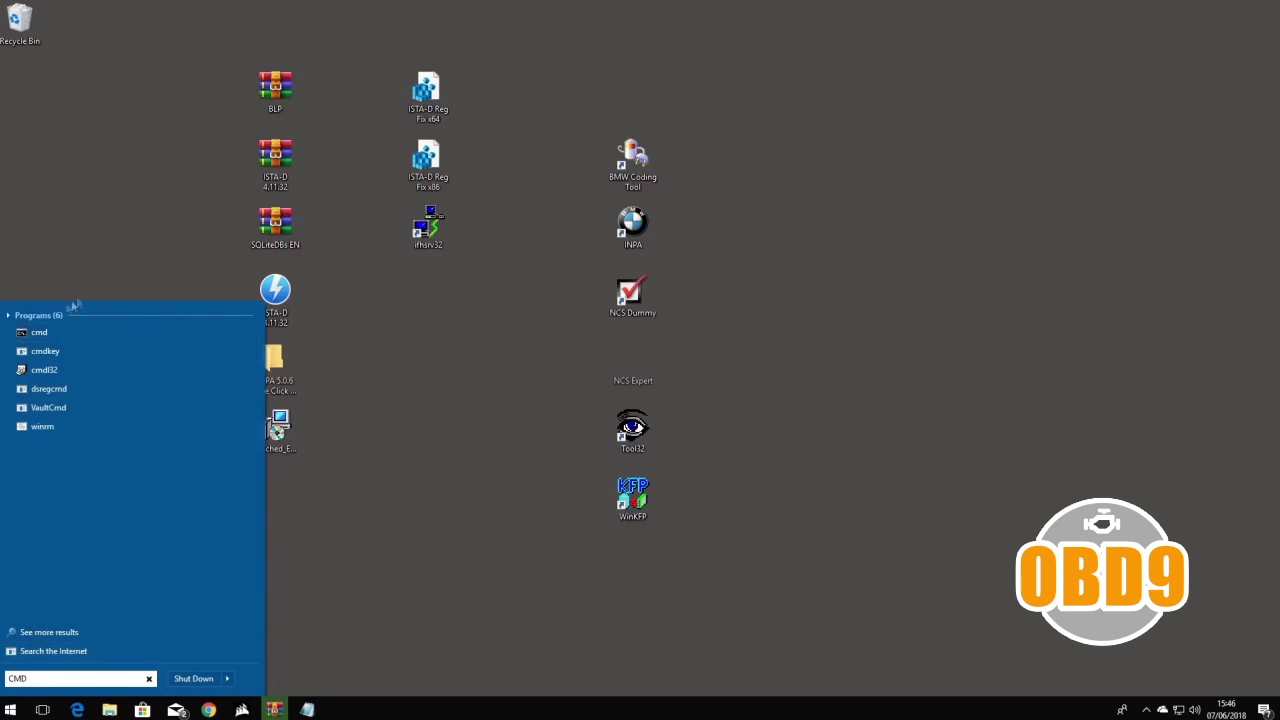
right_click(40, 333)
click(100, 360)
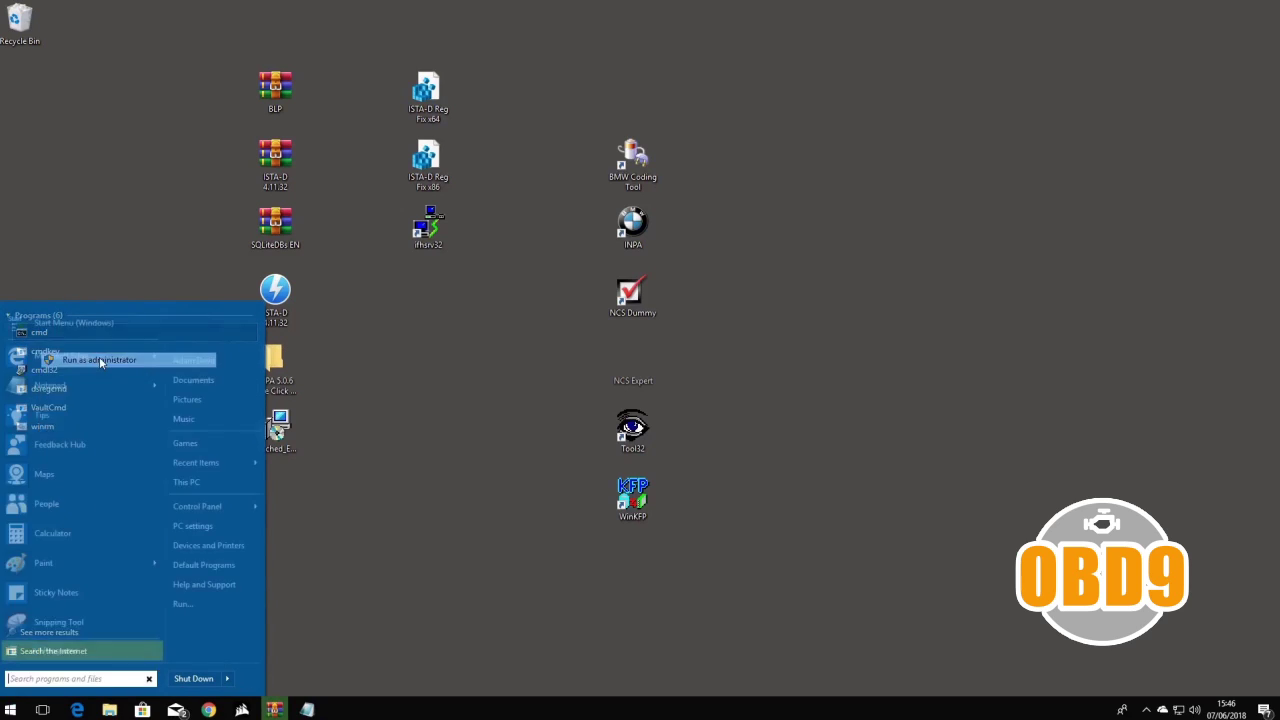
click(581, 445)
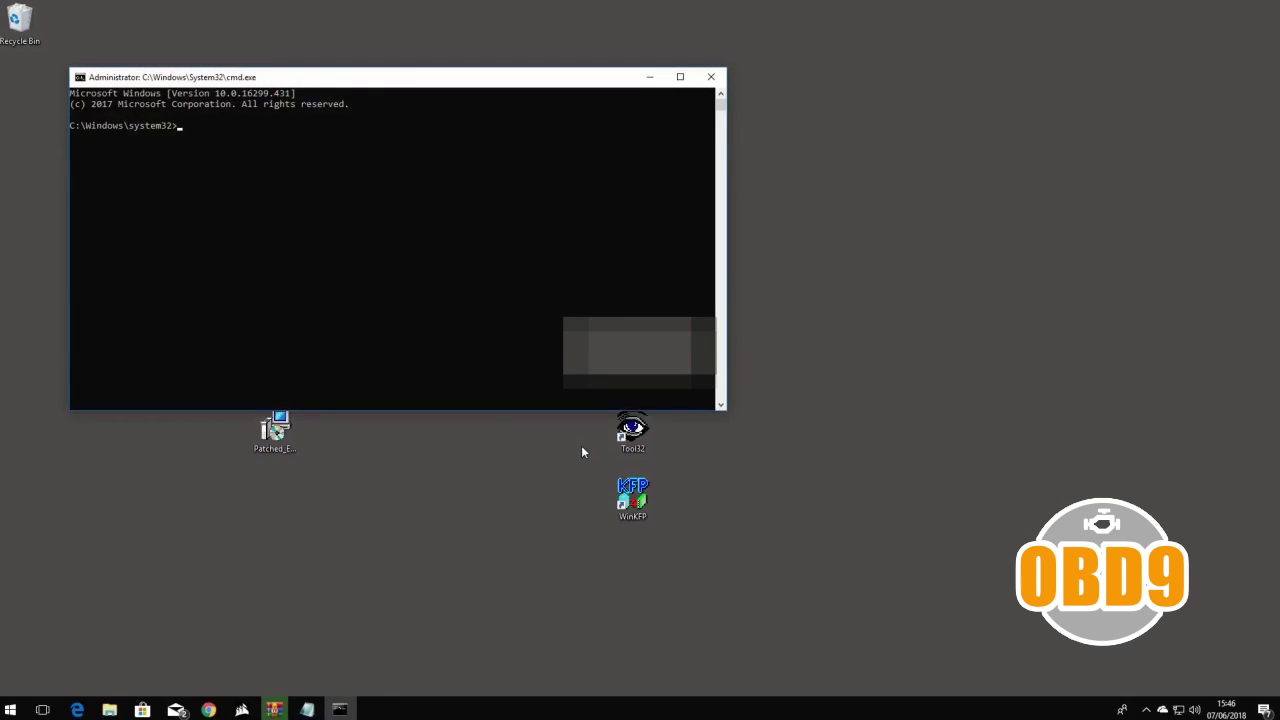
- Run the README's command REGSVR32 C:\Windows\System32\MSCOMCTL.OCX in Command Prompt, dismiss the RegSvr32 message and close the console
click(307, 709)
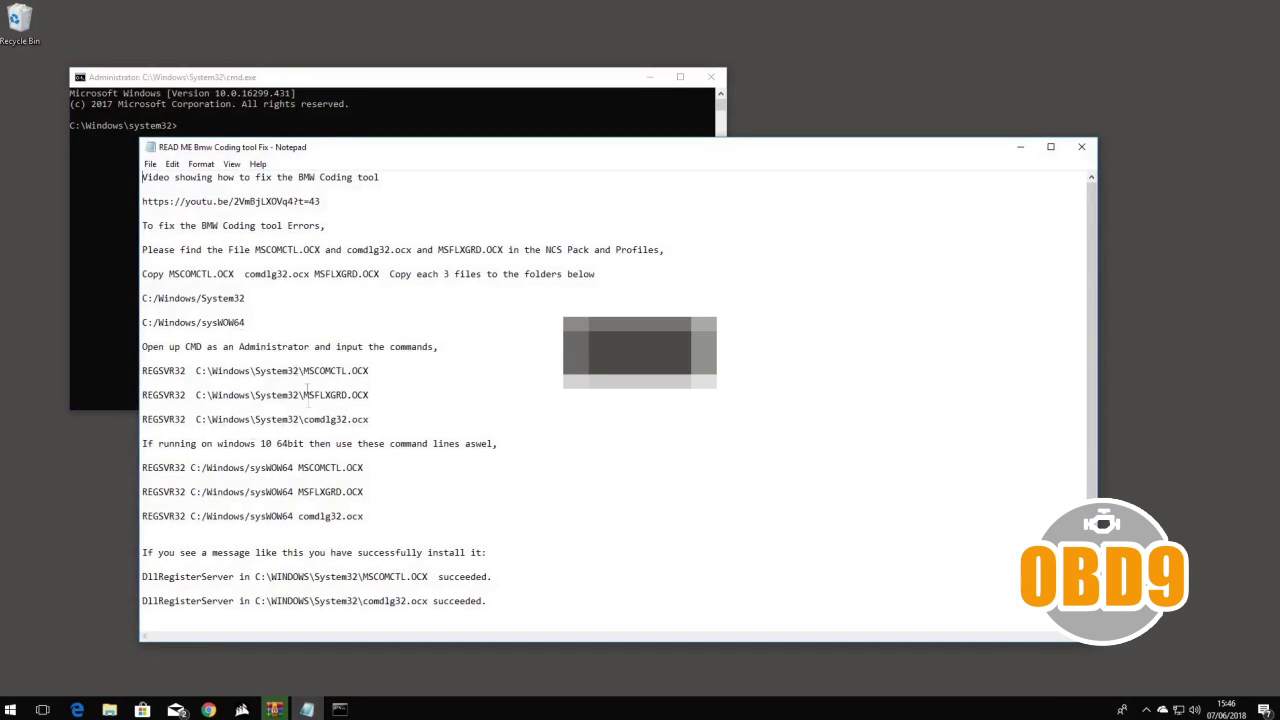
drag(380, 370, 147, 371)
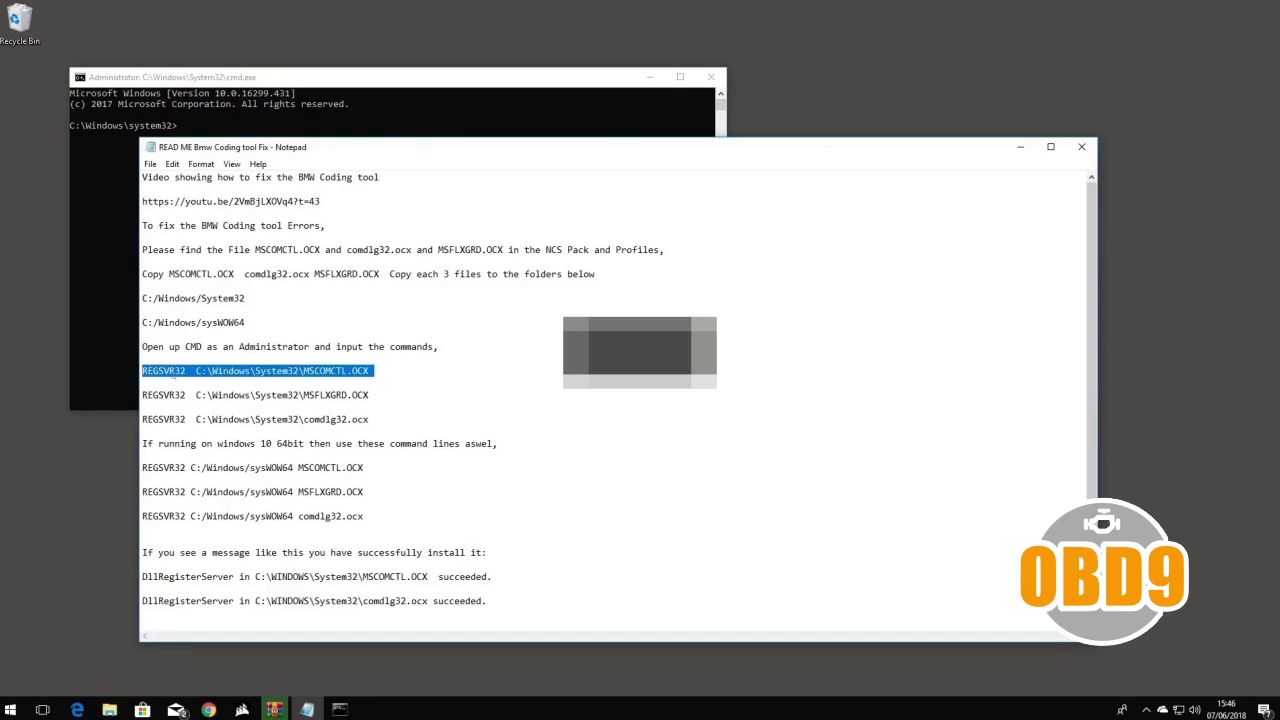
click(1020, 147)
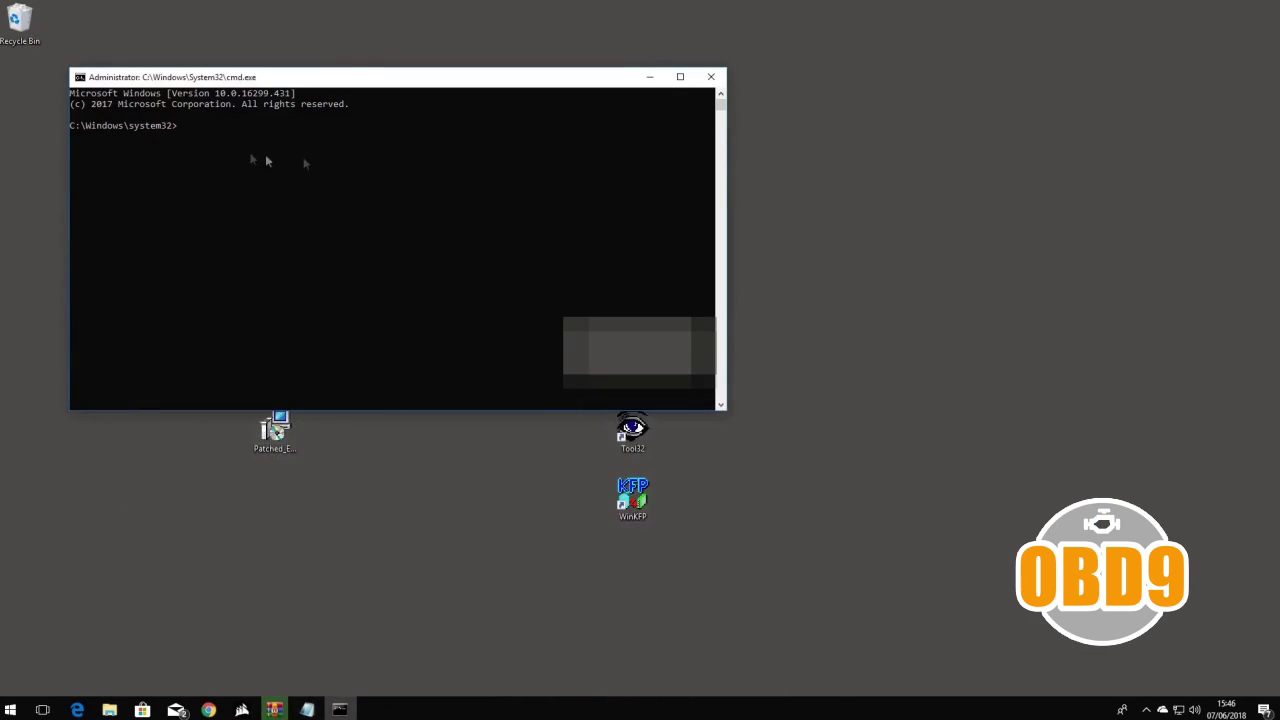
right_click(238, 145)
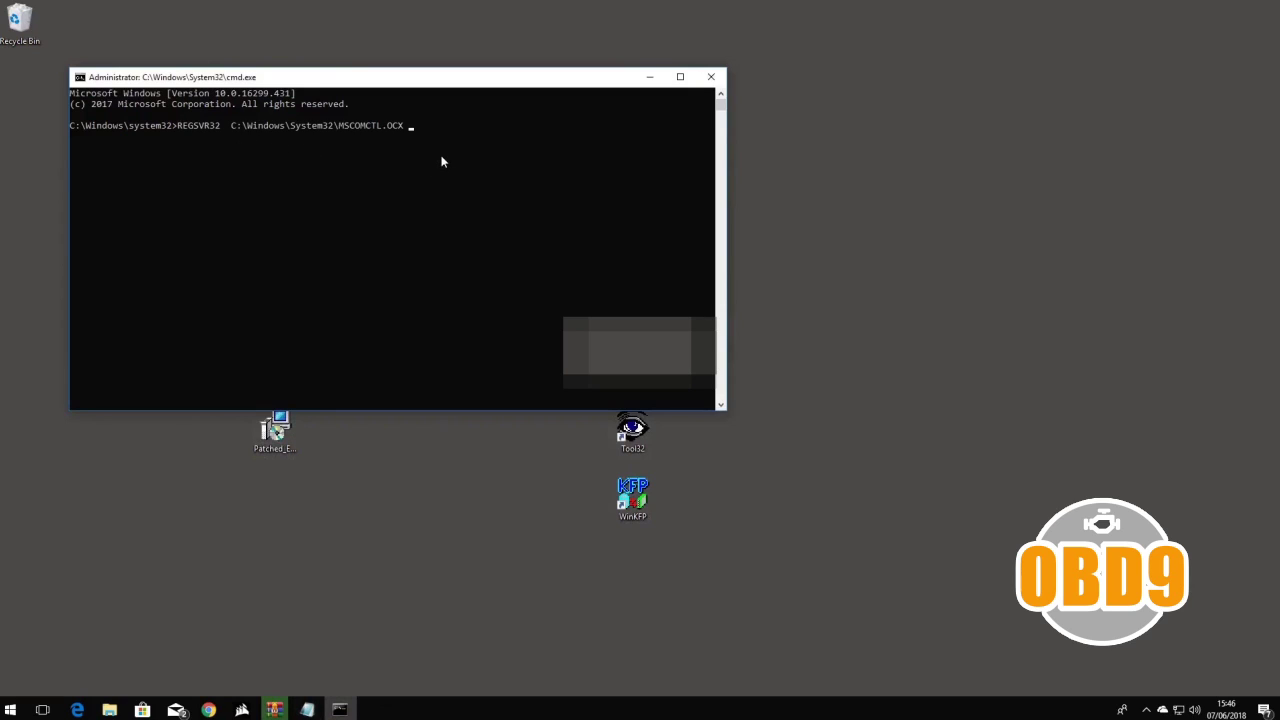
key(Return)
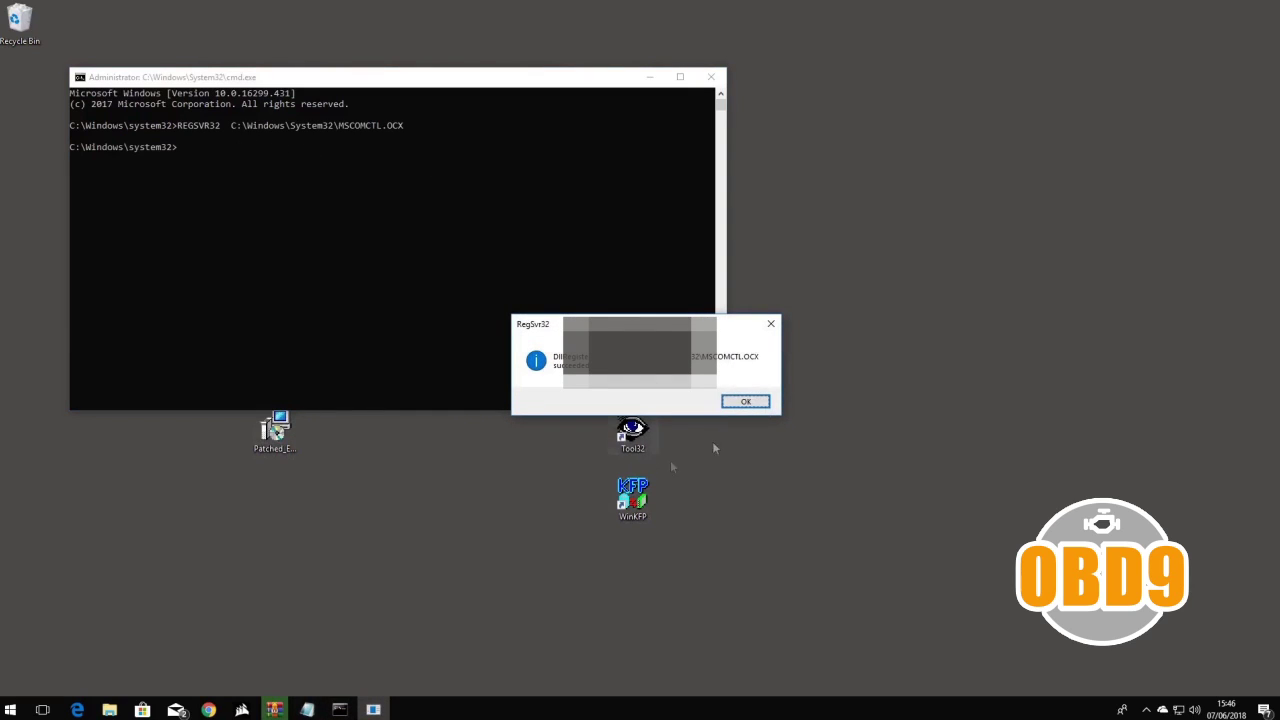
drag(560, 324, 326, 224)
click(514, 320)
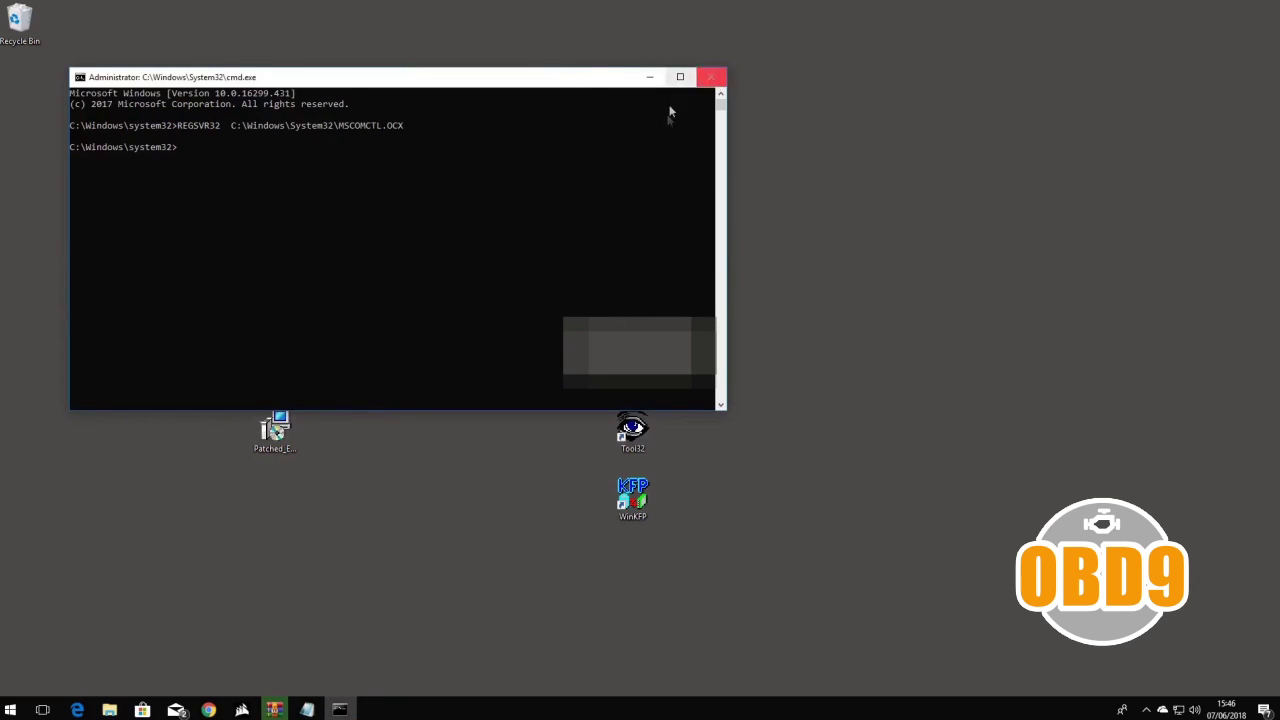
click(711, 77)
- Check that BMW Coding Tool launches from the desktop, close it, and restore the ISTA-D 4.11.32 extraction window
double_click(632, 158)
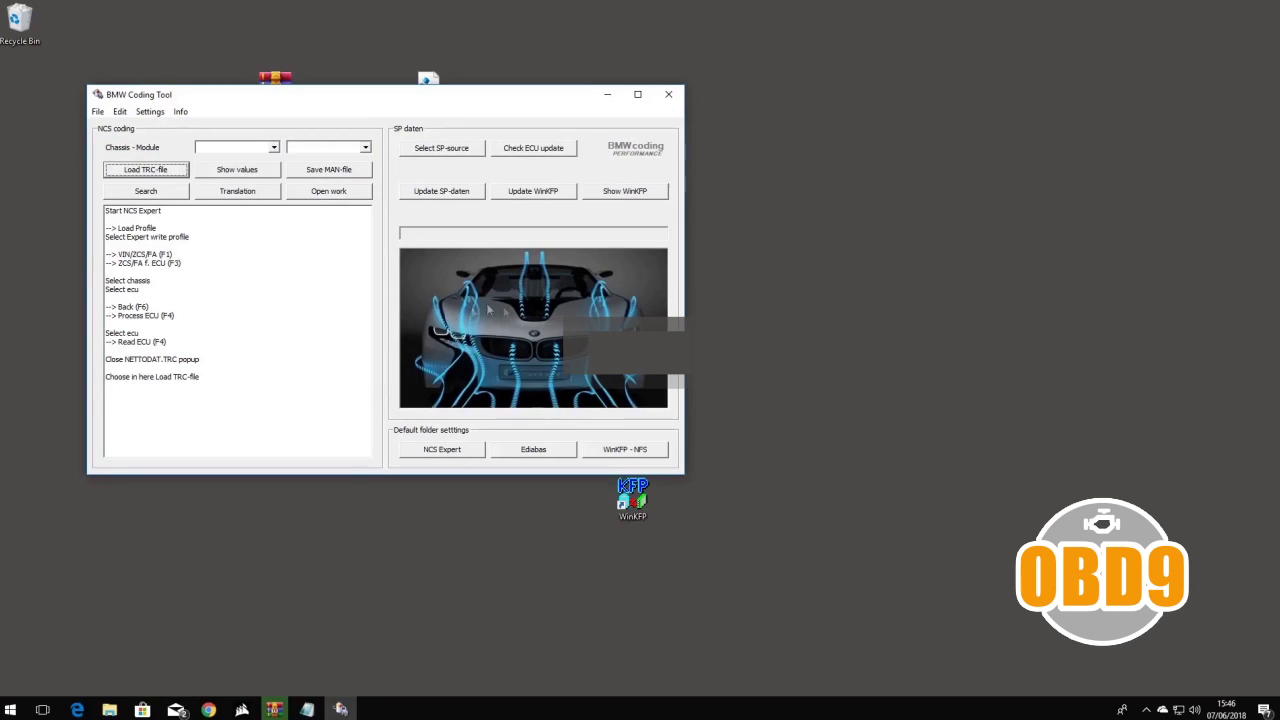
click(668, 94)
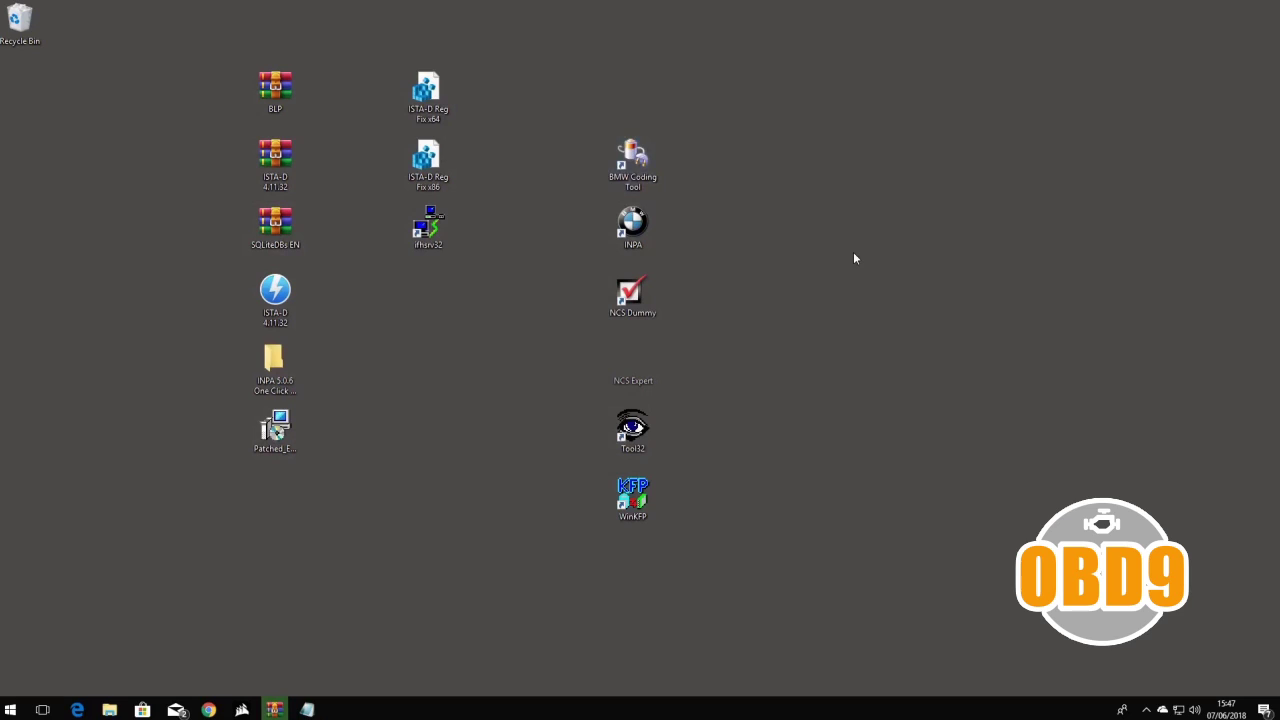
mouse_move(274, 709)
click(338, 672)
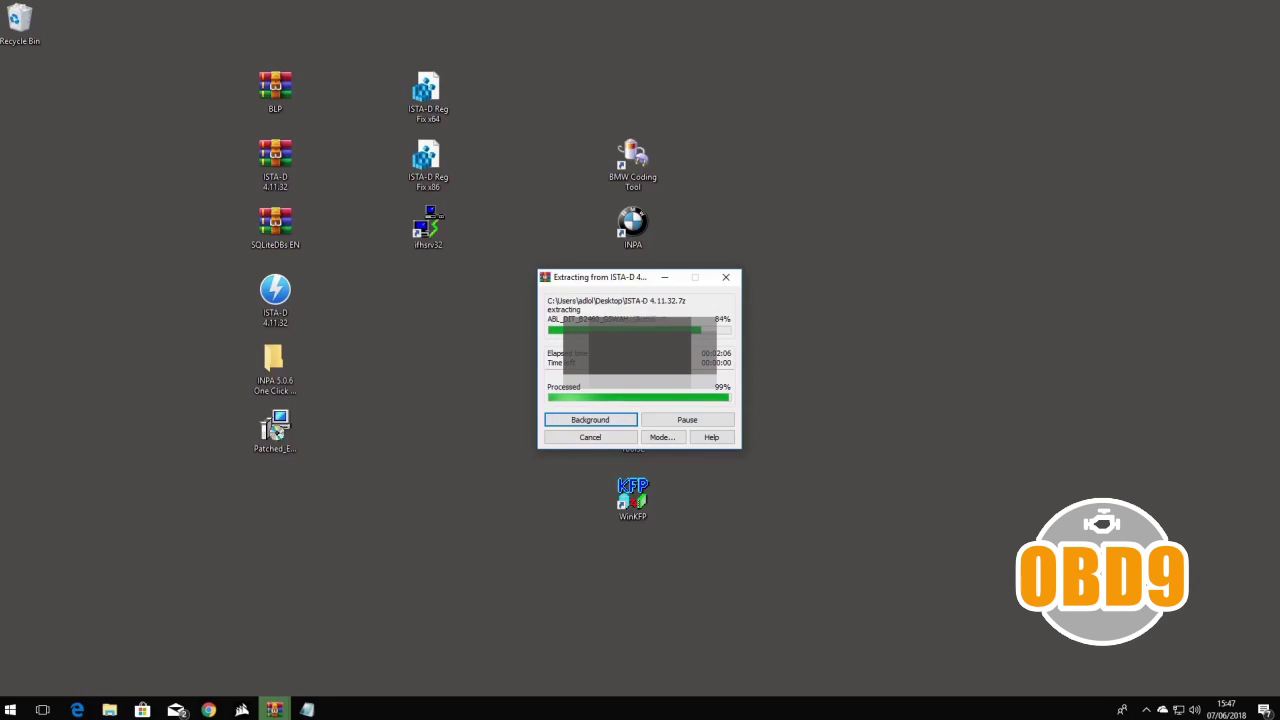
- Minimize the ISTA-D extraction progress window and open the SQLiteDBs EN archive from the desktop with WinRAR archiver
click(665, 278)
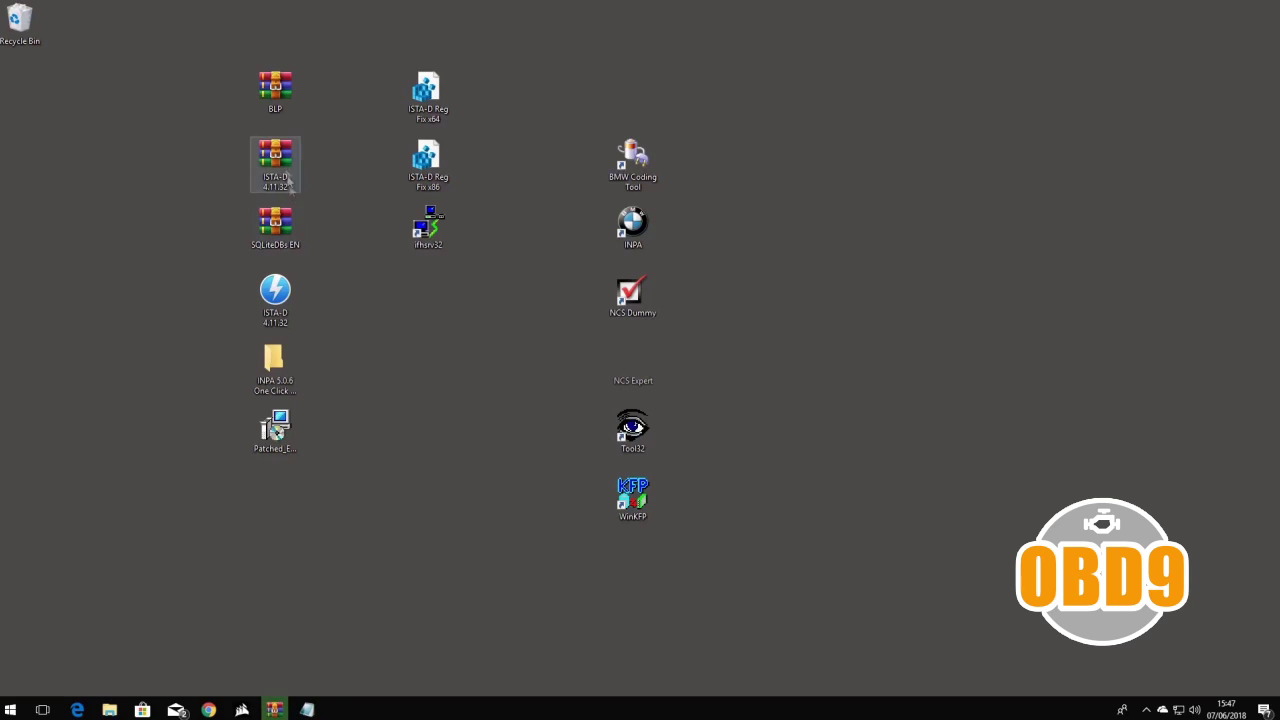
double_click(270, 243)
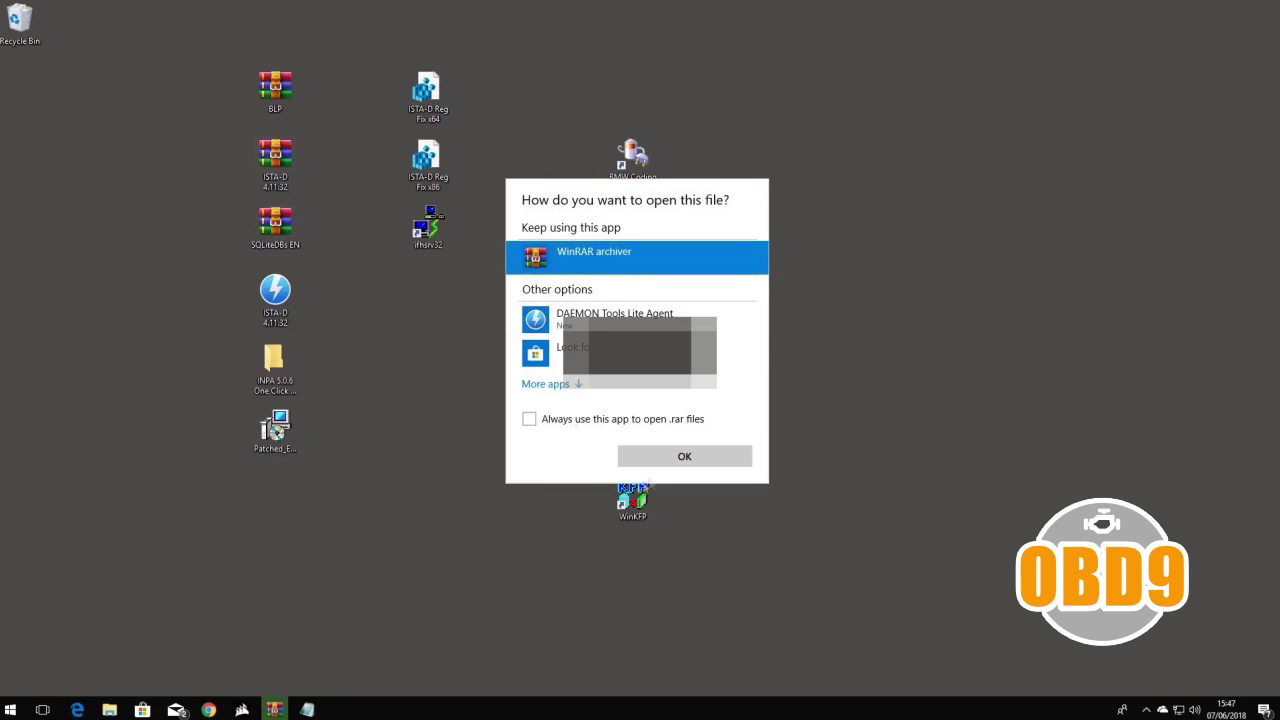
click(660, 458)
click(680, 370)
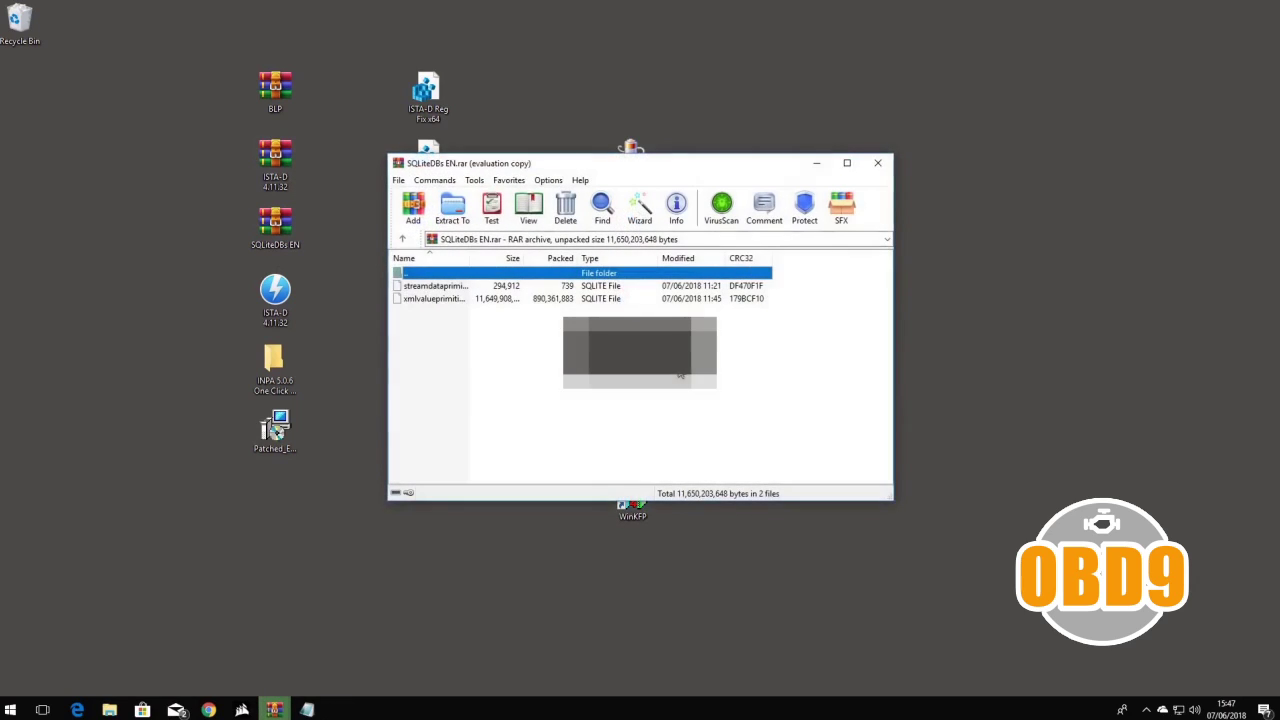
- Extract the SQLiteDBs EN archive into C:\Rheingold\SQLiteDBs, keeping the default update and overwrite modes
click(452, 206)
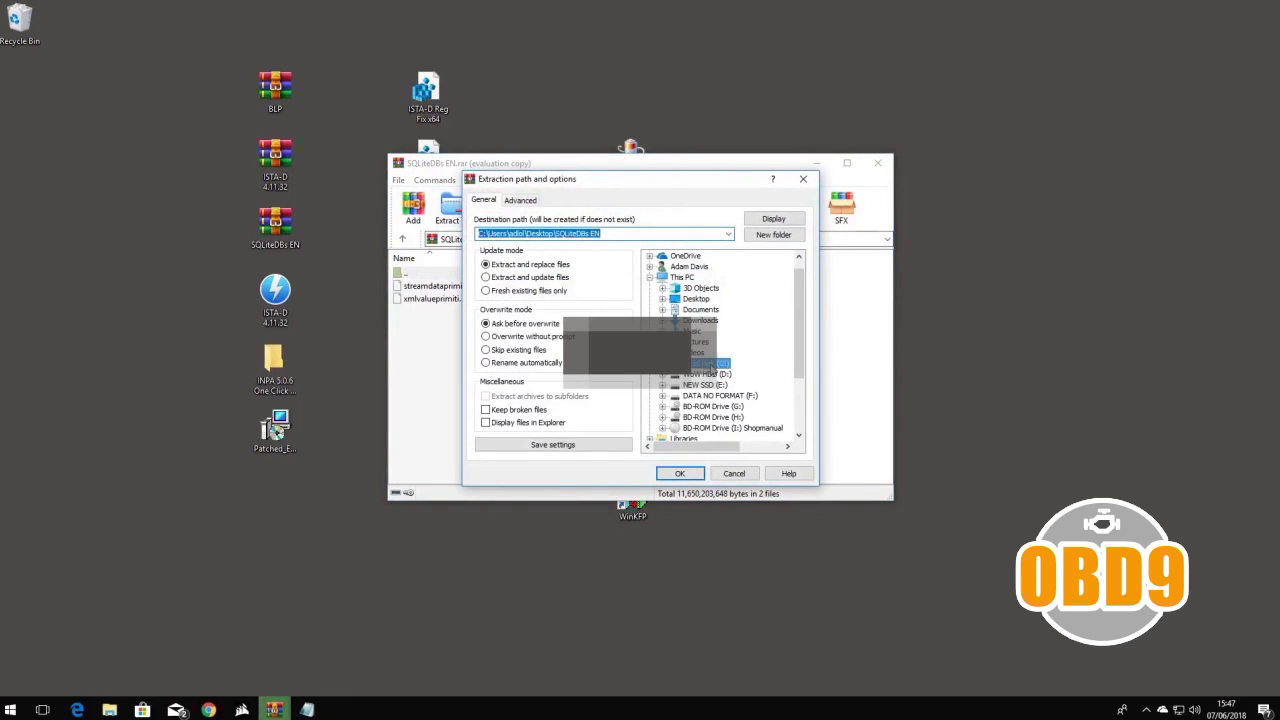
click(712, 363)
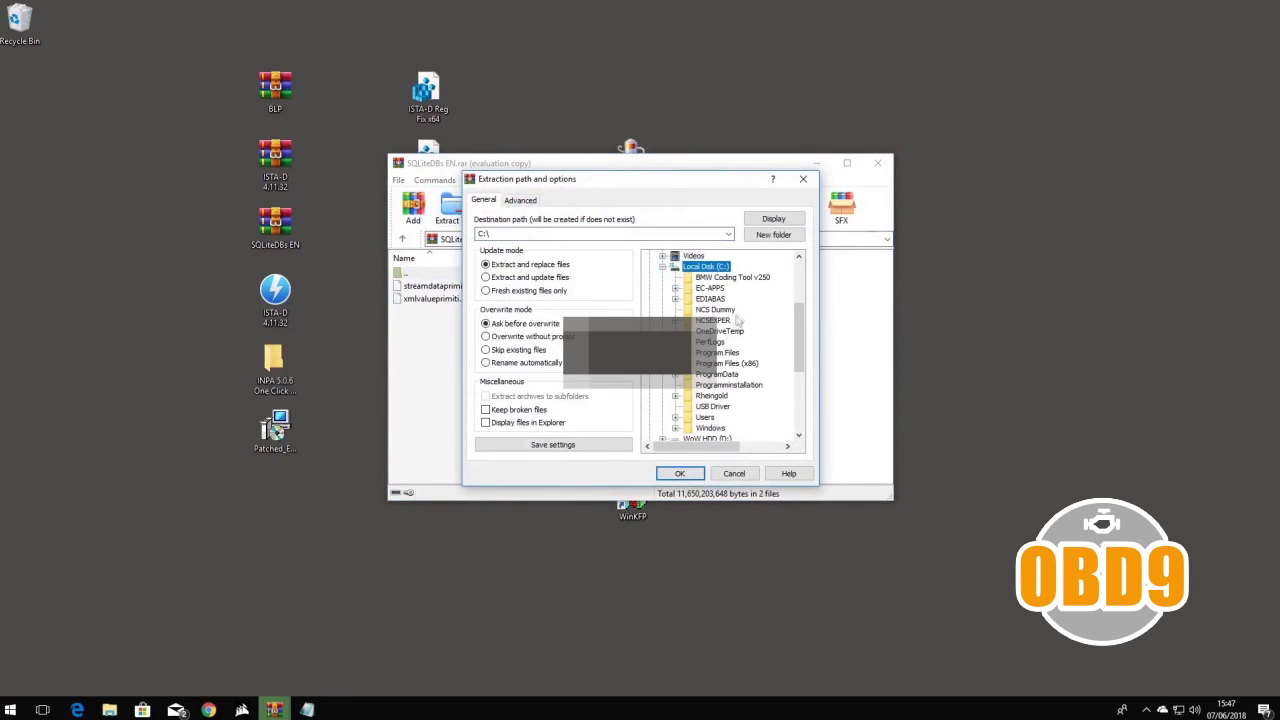
click(711, 396)
scroll(745, 386, down, 1)
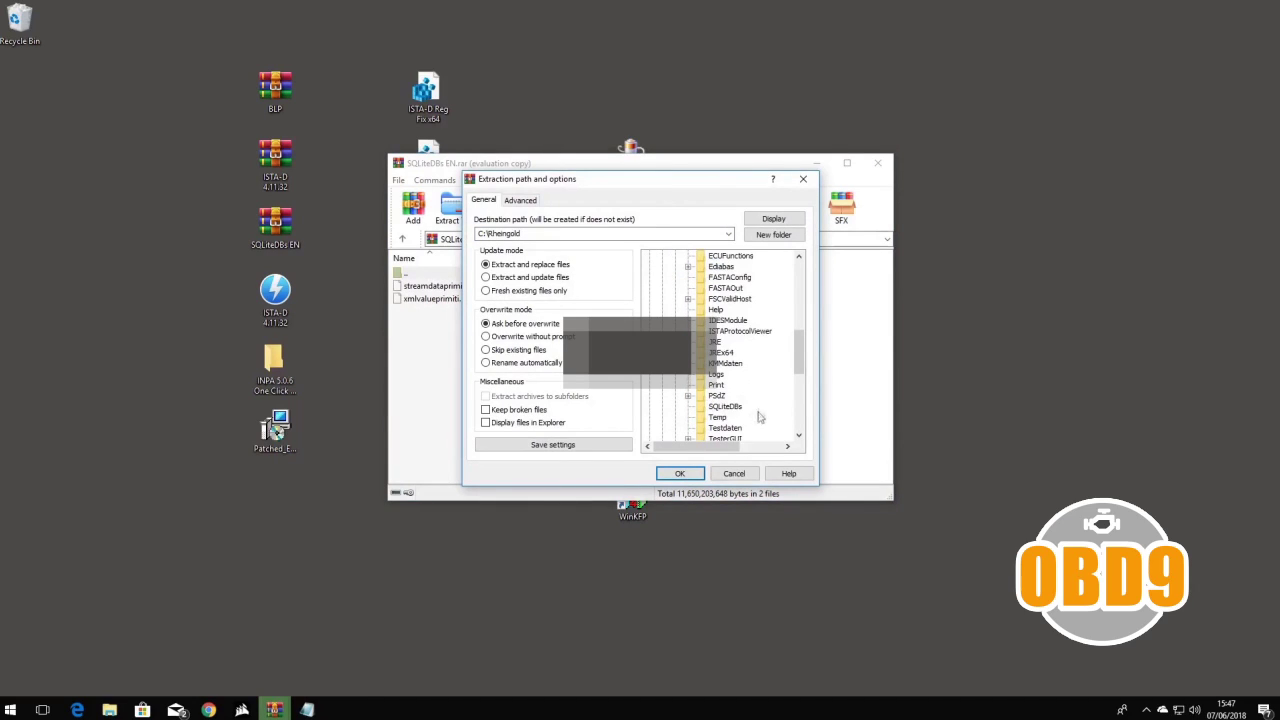
click(724, 407)
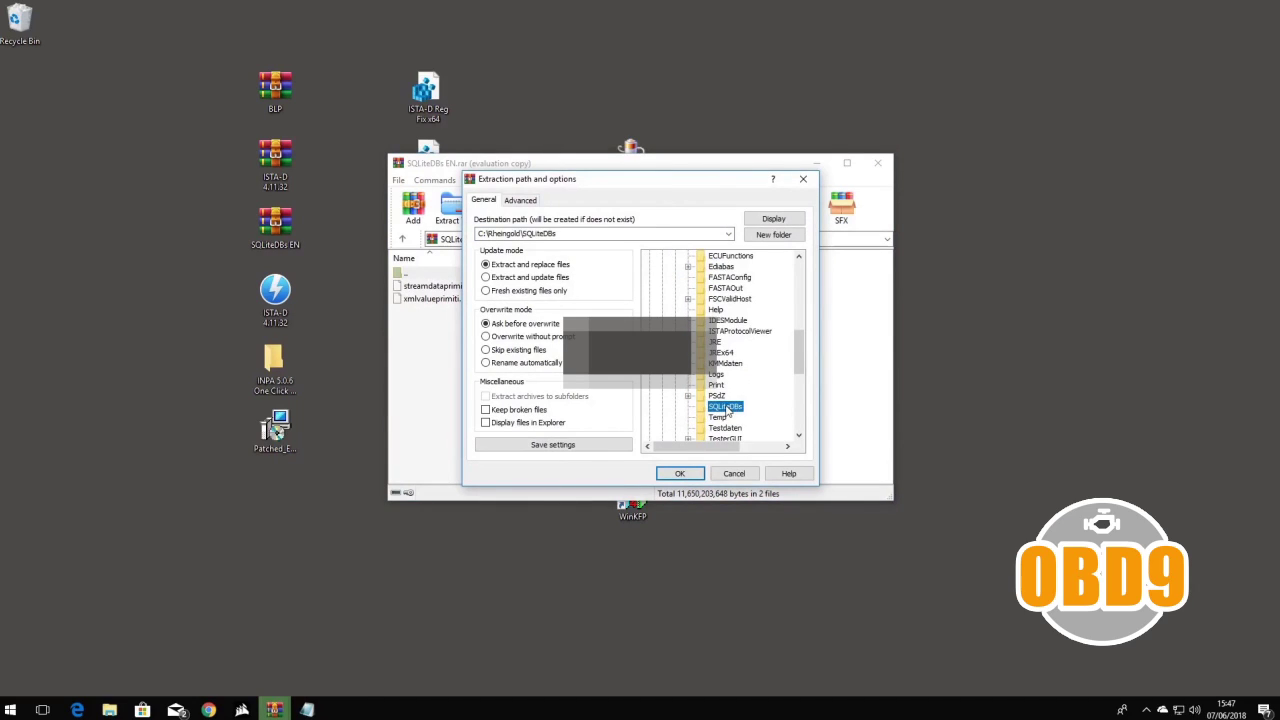
click(680, 473)
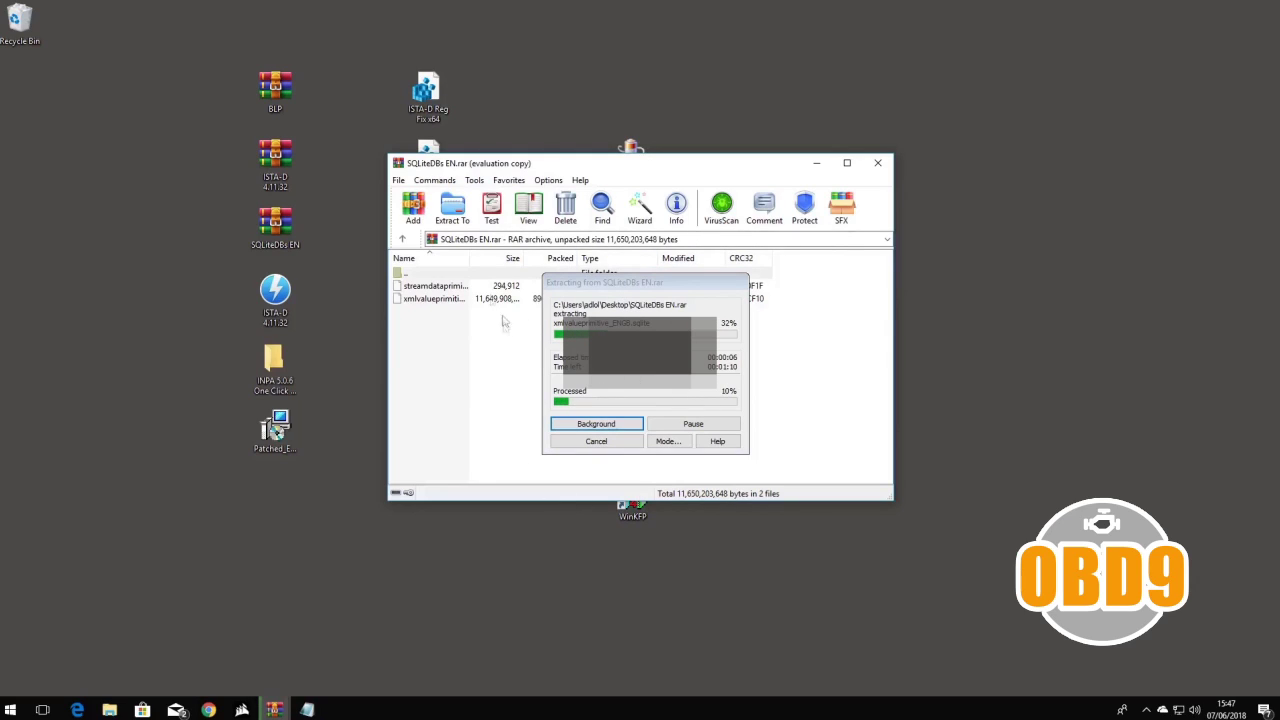
- Minimize and restore the SQLiteDBs EN extraction to check its progress, and close the archive once extraction has finished
click(817, 162)
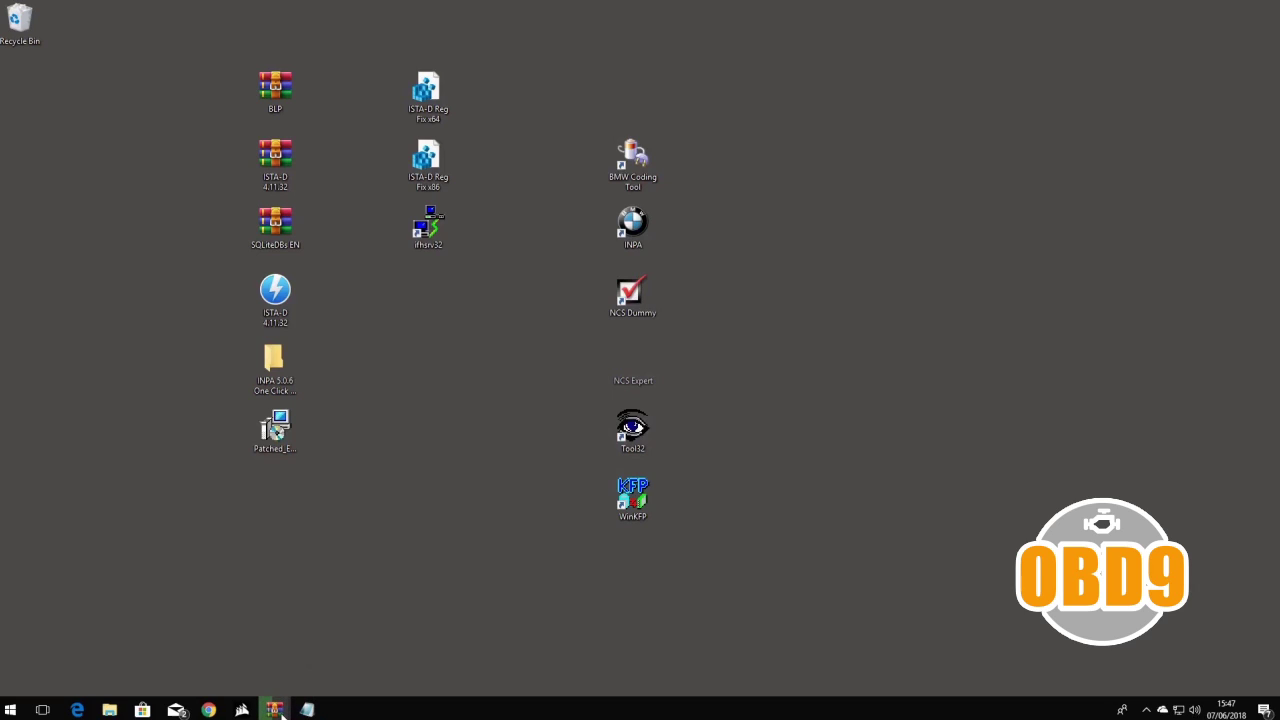
mouse_move(274, 709)
click(385, 641)
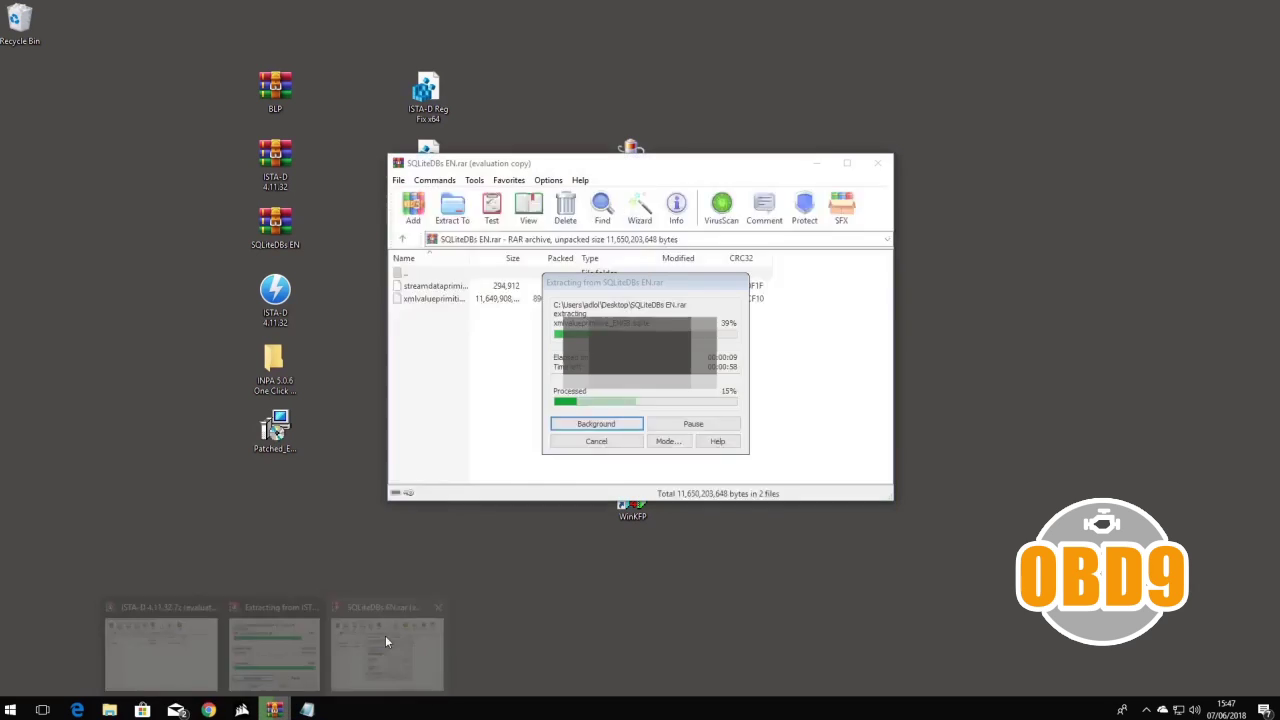
click(109, 709)
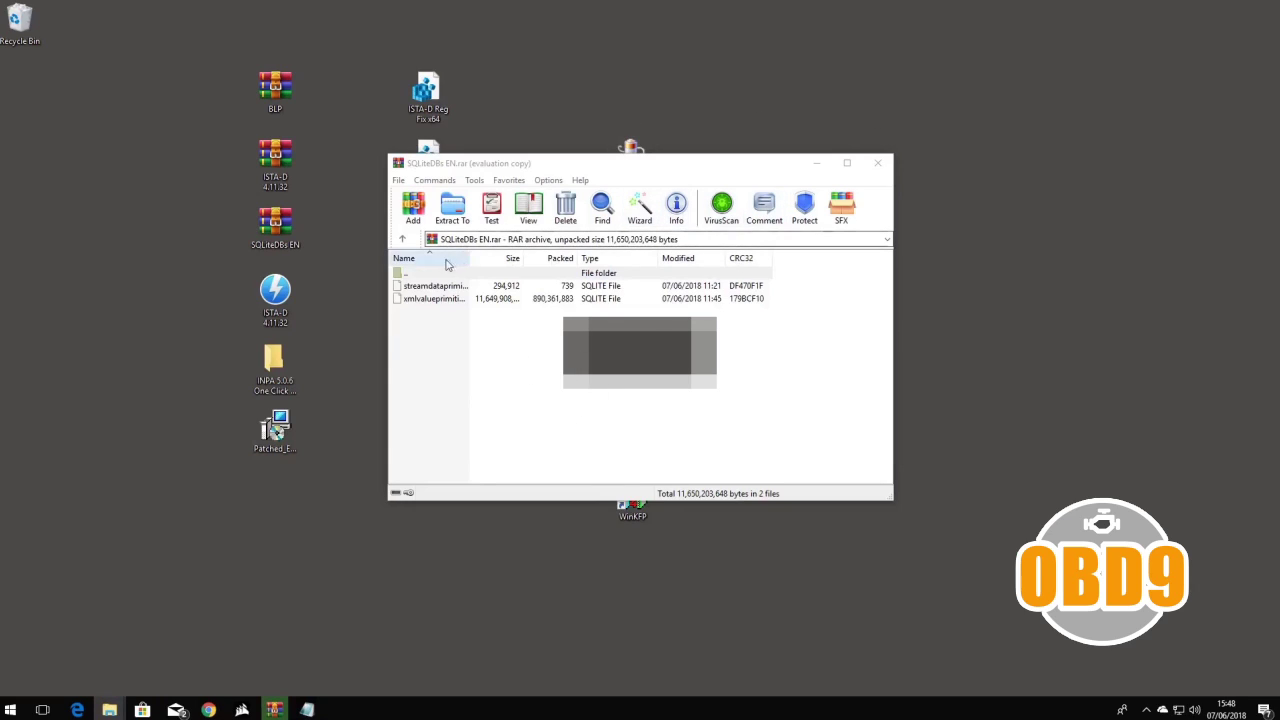
click(877, 163)
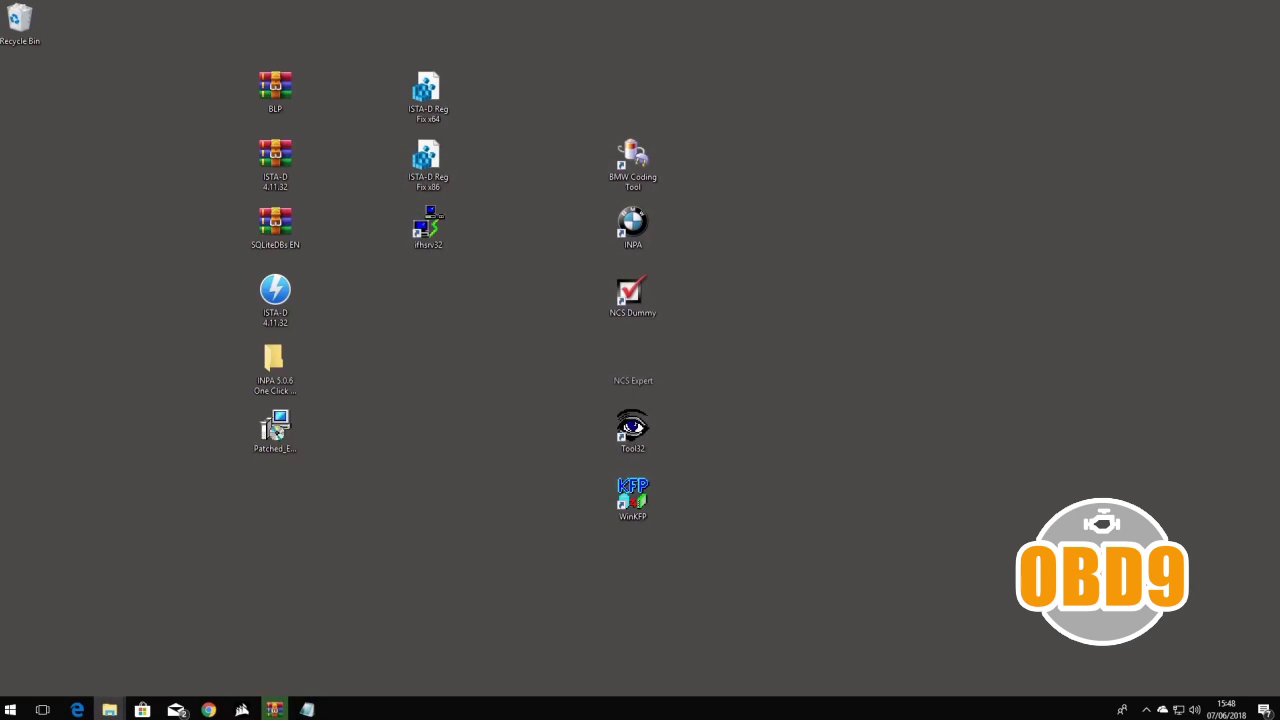
- Extract the SQLiteDBs Global archive into C:\Rheingold\SQLiteDBs
click(274, 709)
click(447, 210)
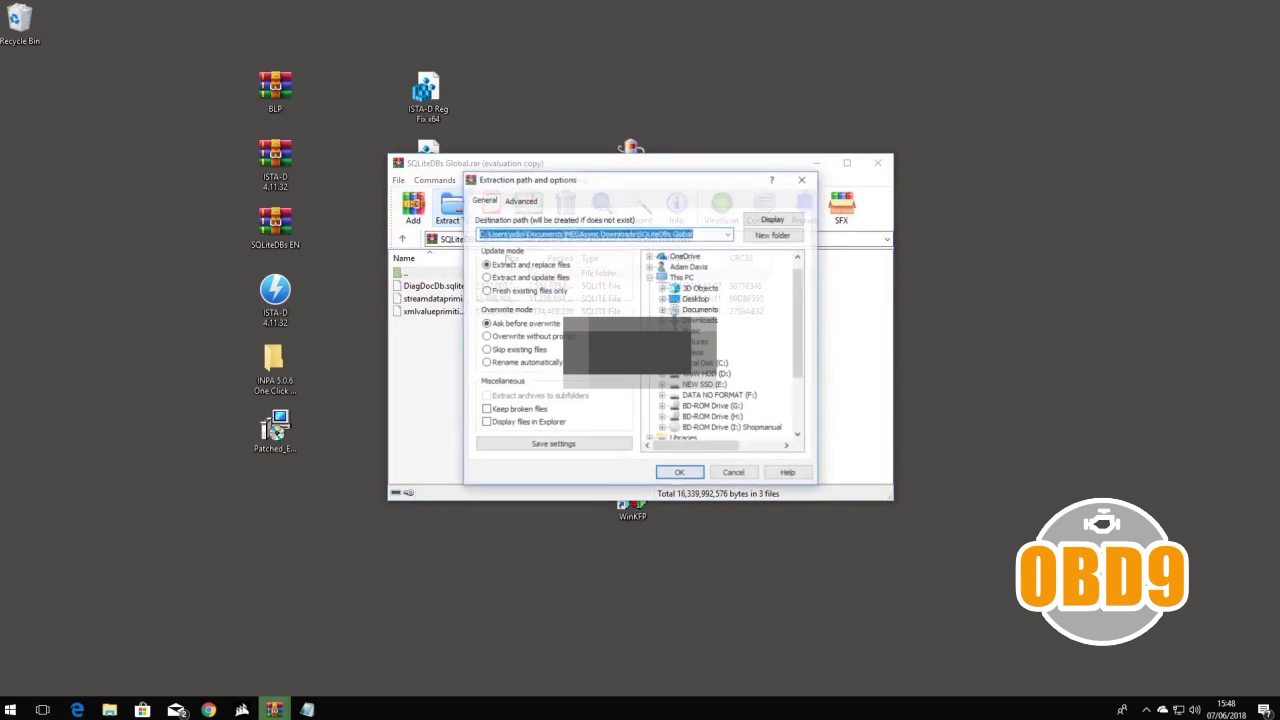
click(716, 363)
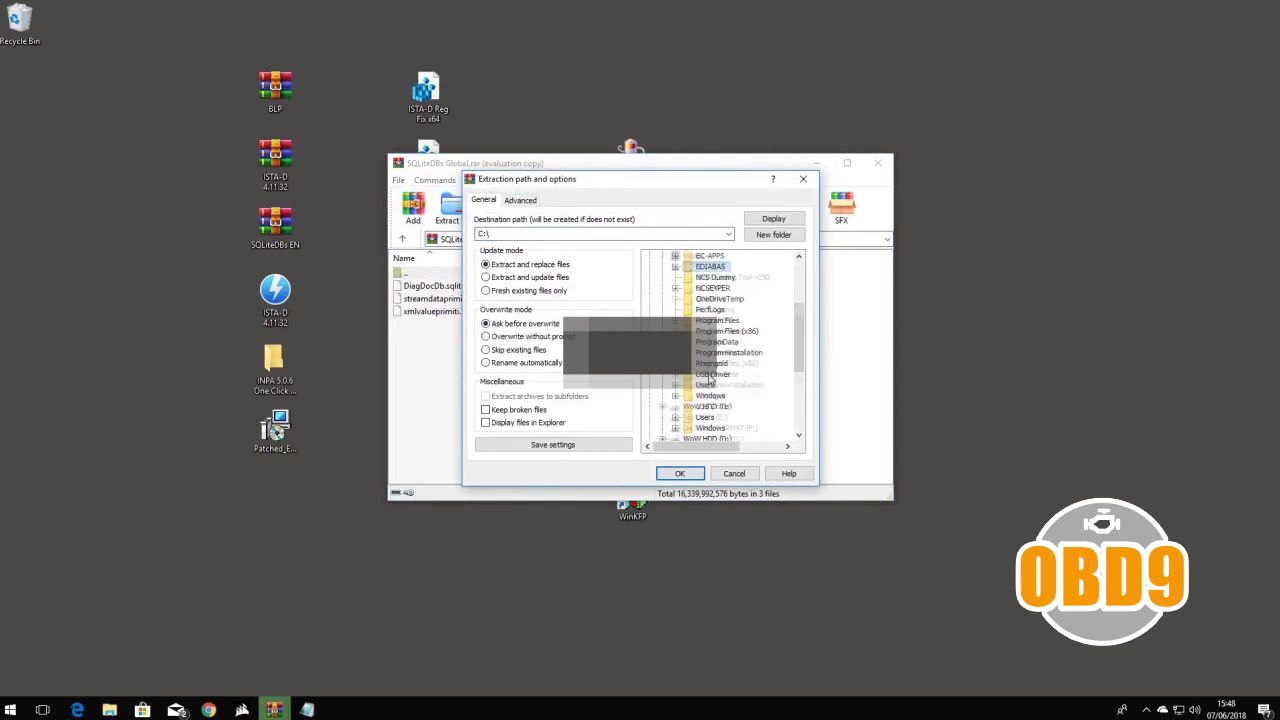
double_click(708, 364)
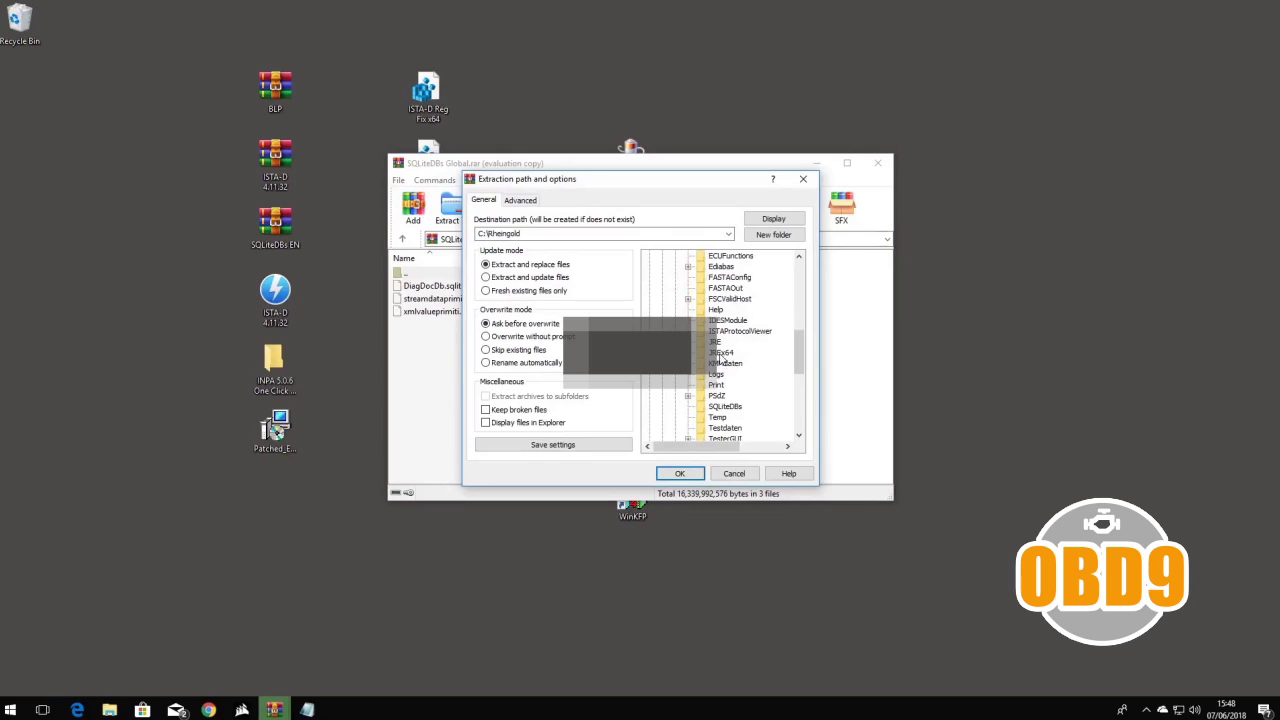
scroll(750, 414, down, 1)
click(724, 374)
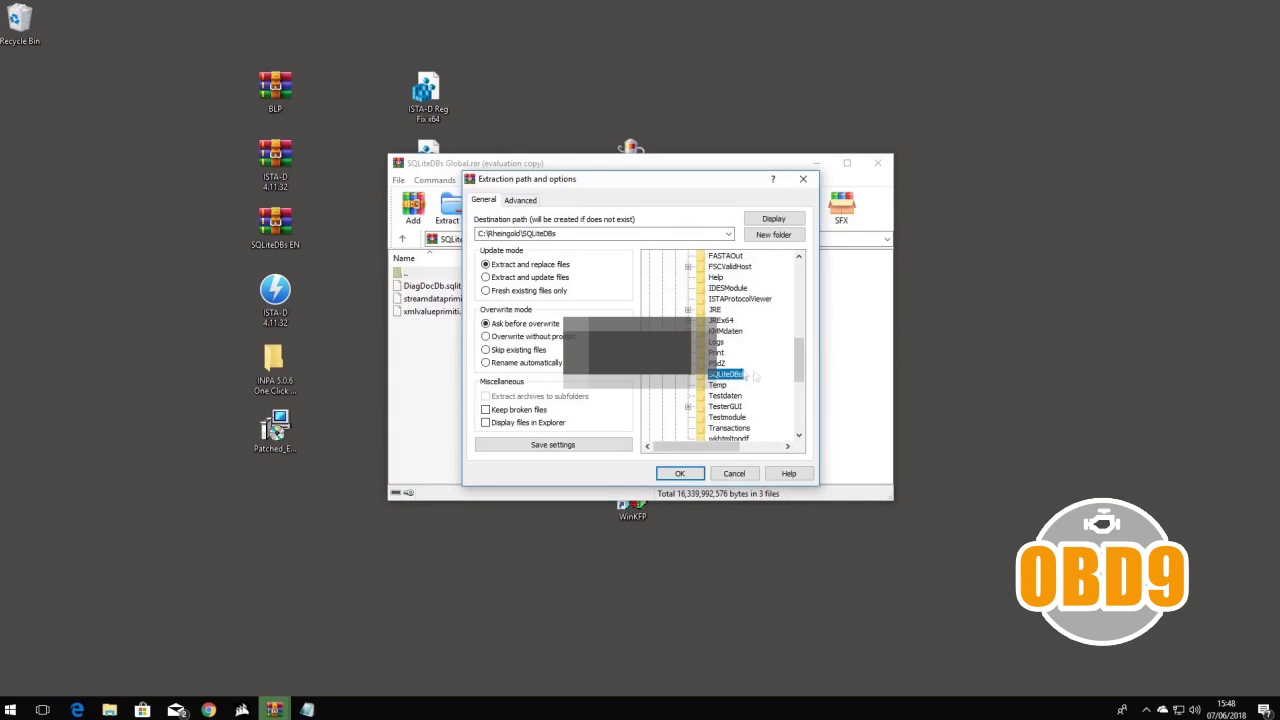
click(679, 473)
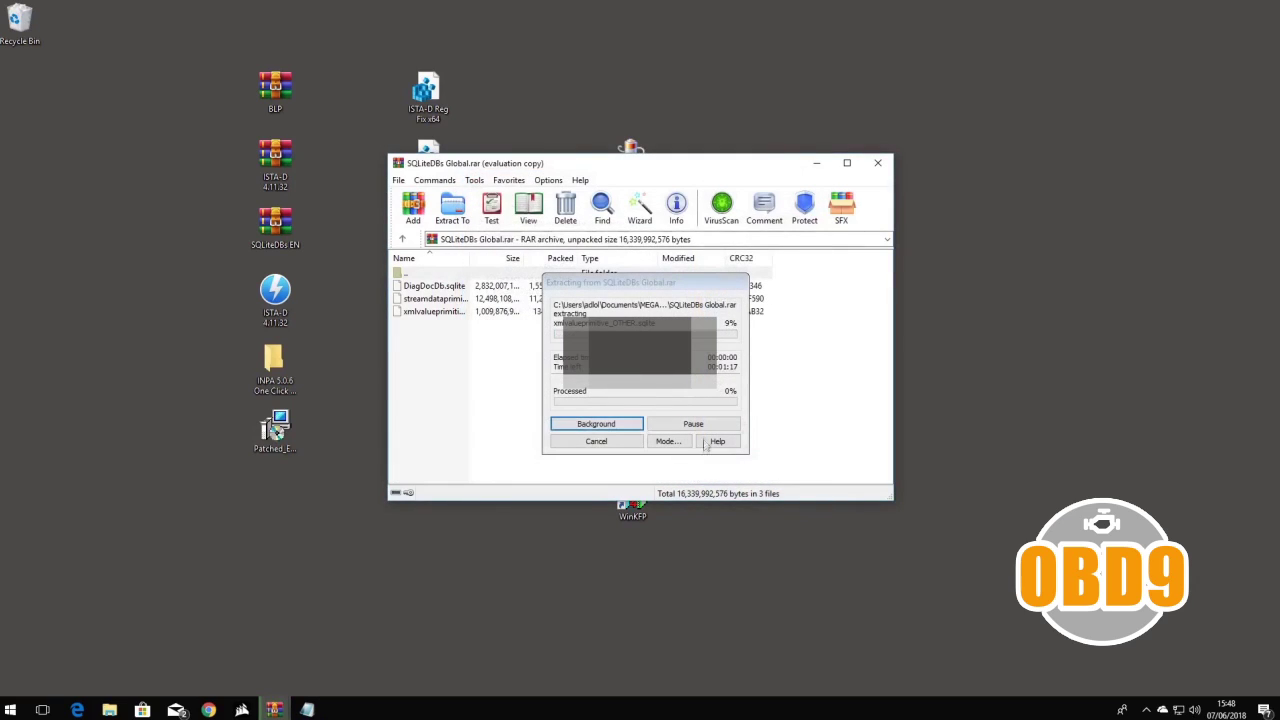
- Minimize the SQLiteDBs Global archive and check the progress of the ISTA-D 4.11.32 extraction
click(817, 166)
mouse_move(271, 706)
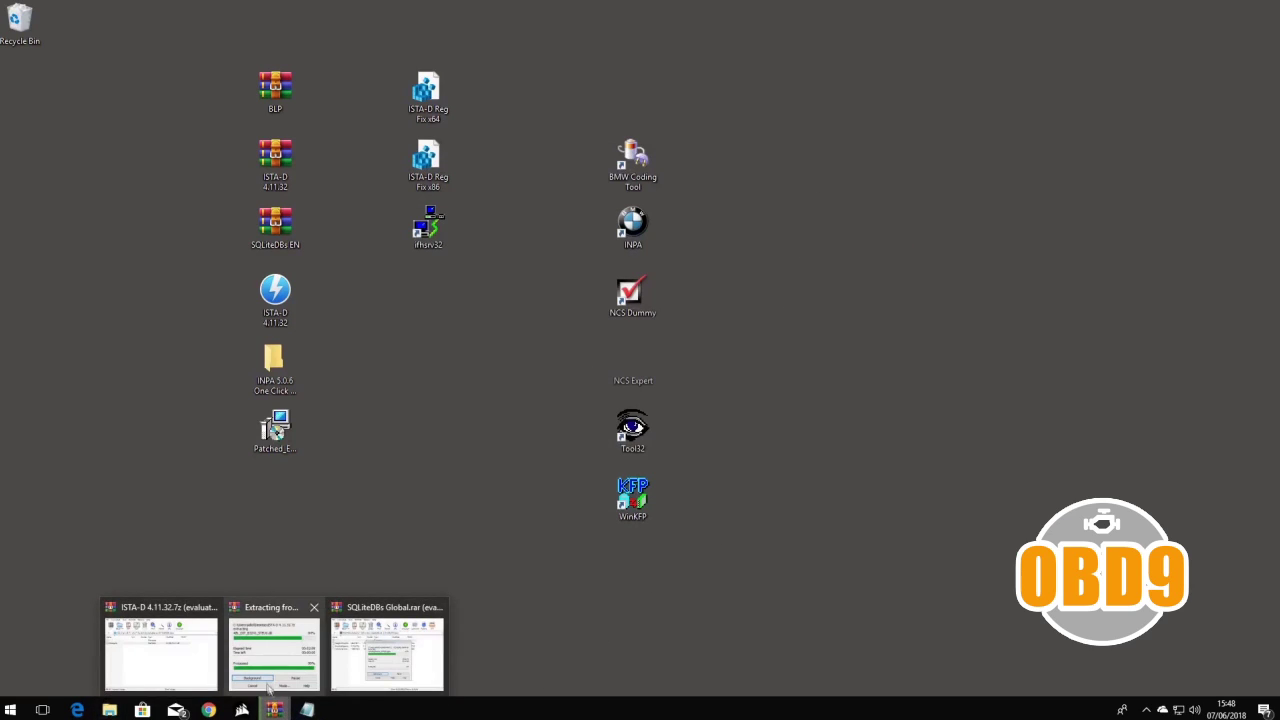
click(271, 645)
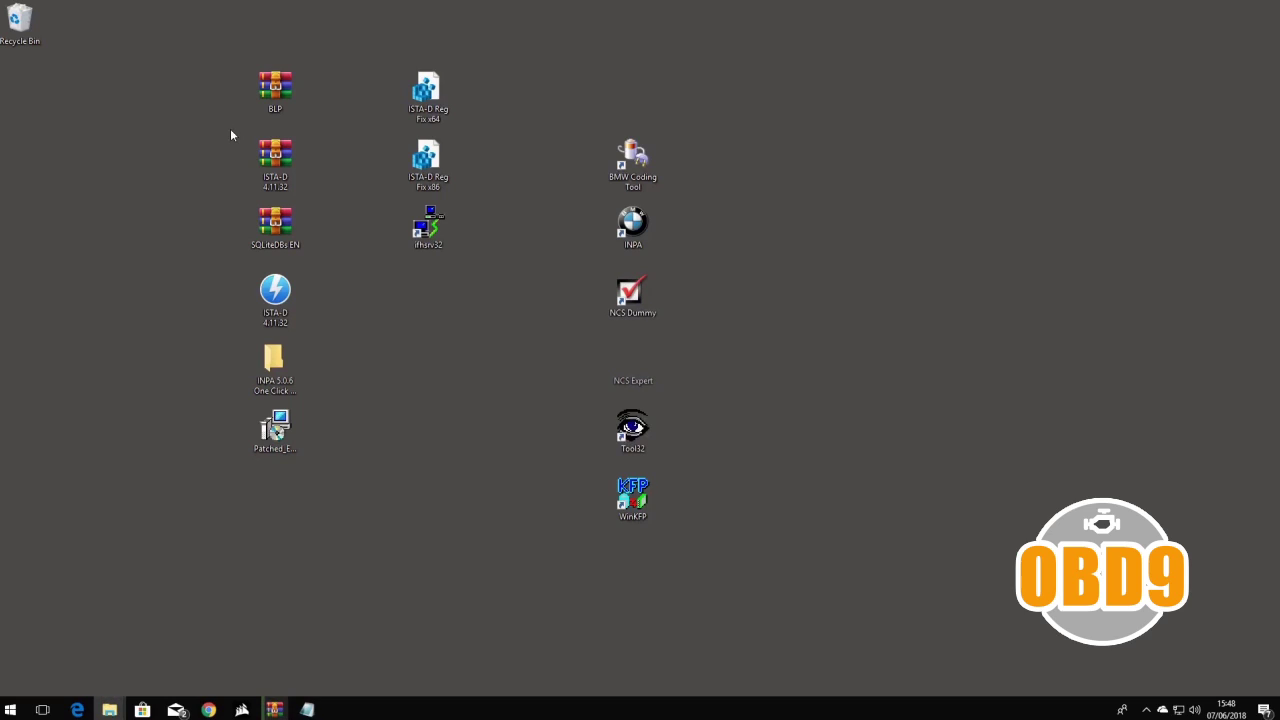
- Extract License.txt from the ISTA-D 4.11.32 zip to the desktop, replacing the existing file, and place its icon below ifhsrv32
double_click(275, 160)
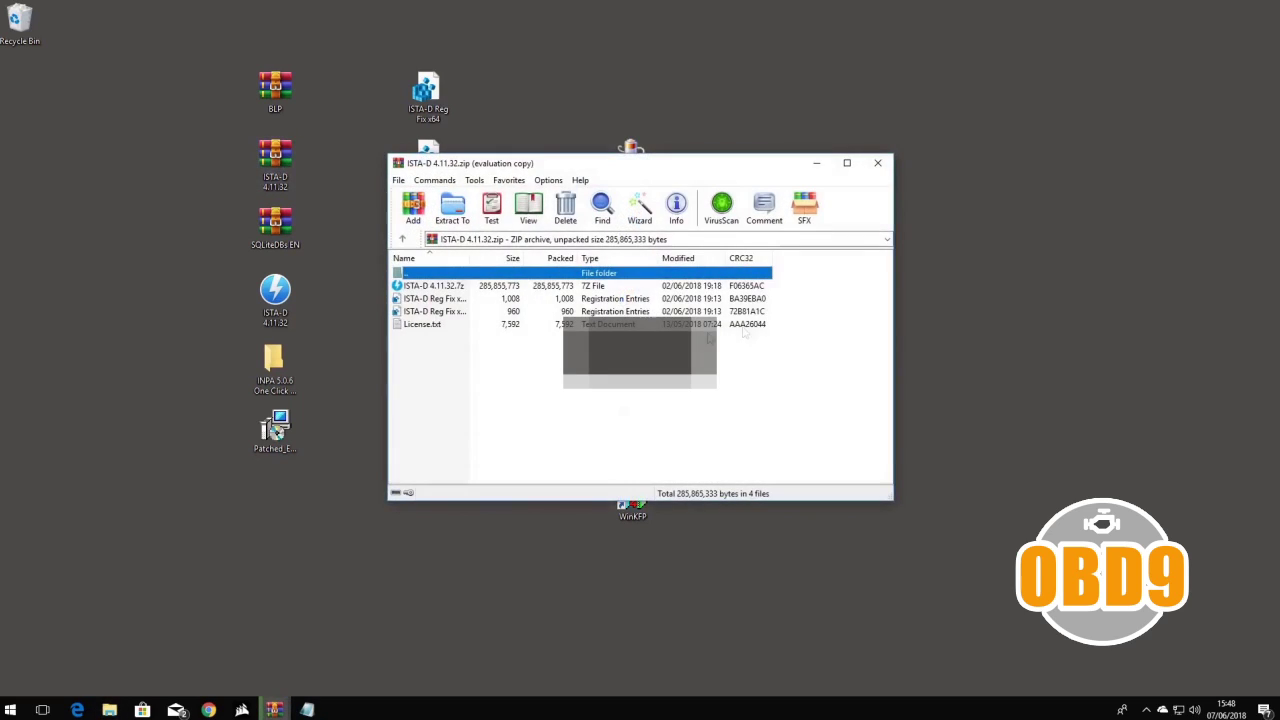
drag(440, 331, 326, 541)
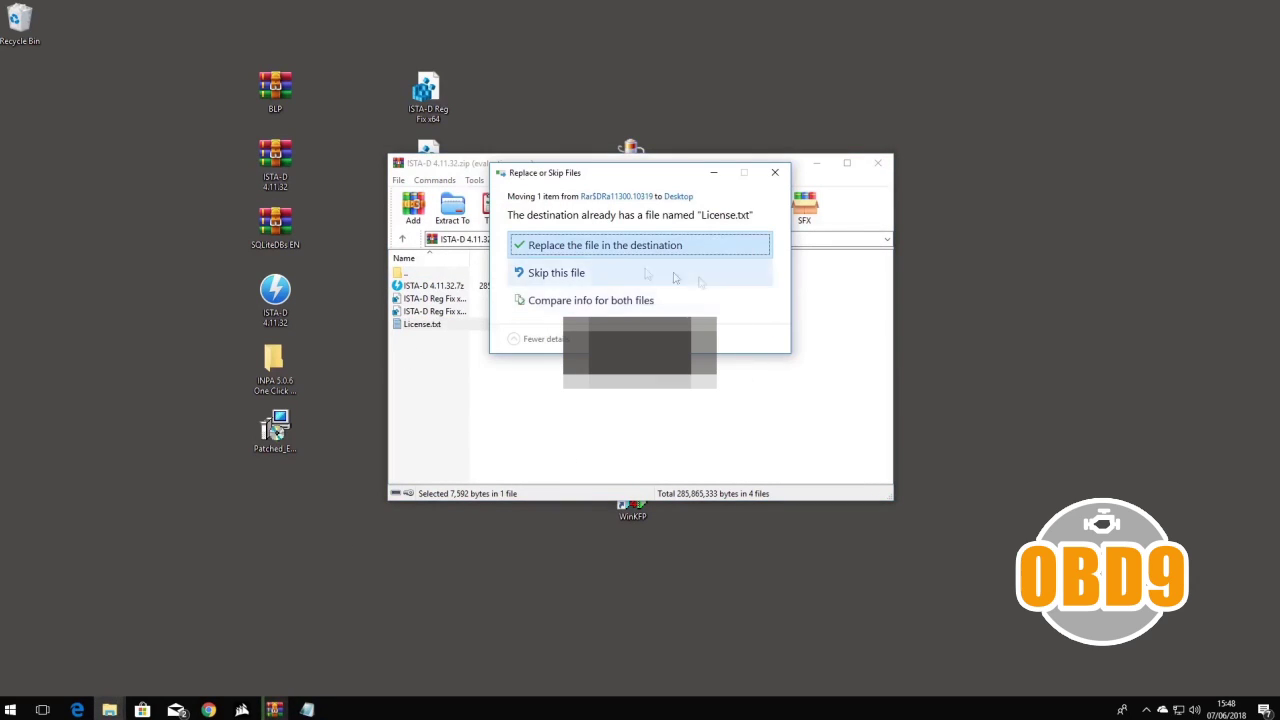
click(612, 250)
click(877, 162)
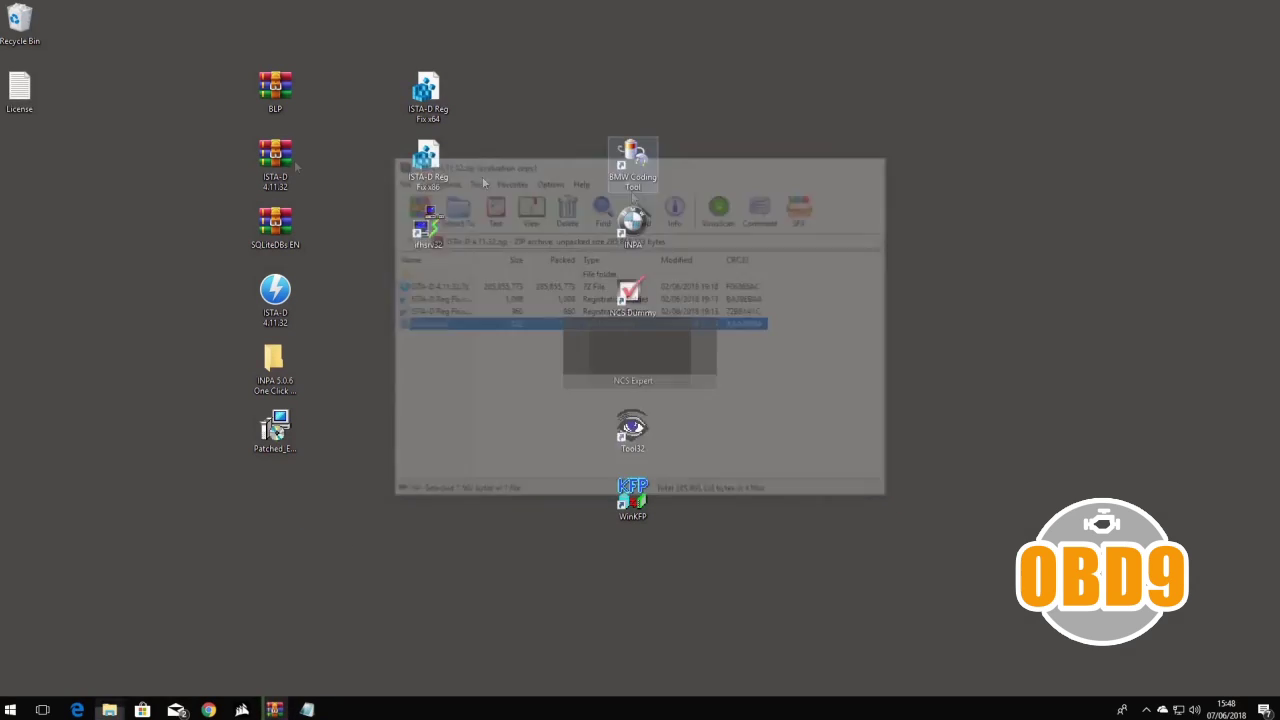
drag(12, 95, 440, 290)
click(502, 404)
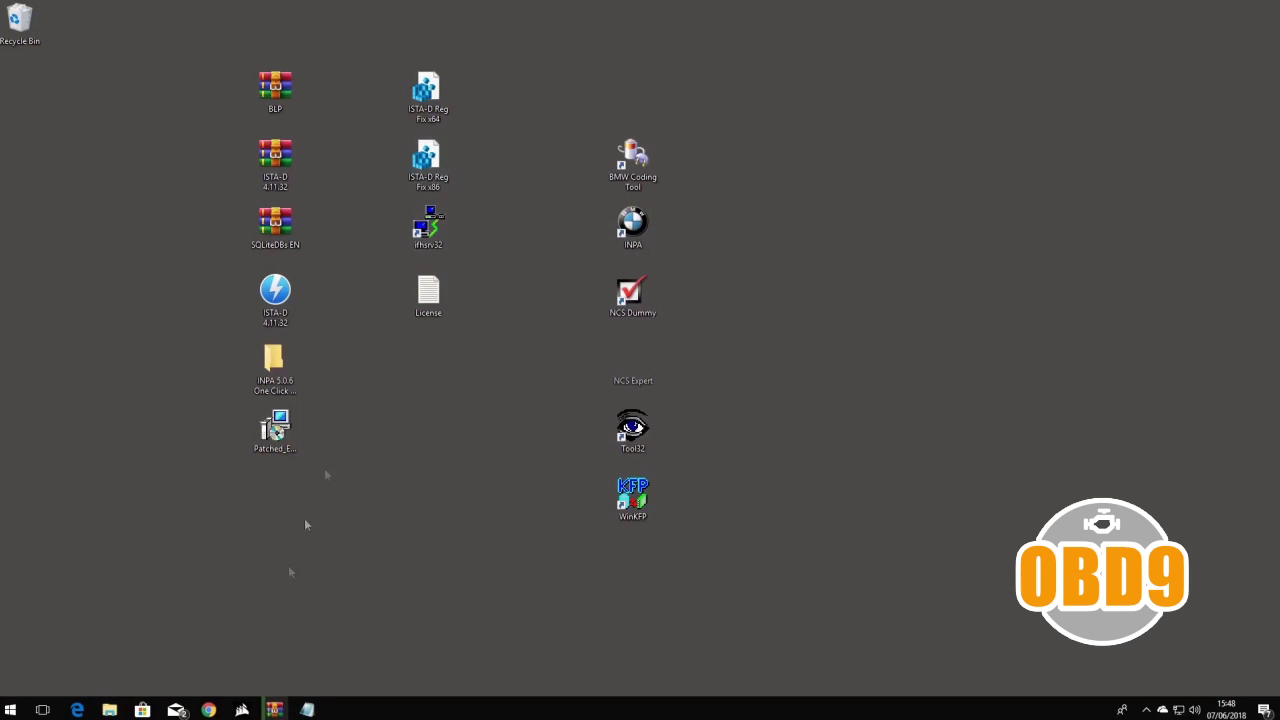
- Bring up the SQLiteDBs Global and ISTA-D extraction windows and place them side by side to monitor both
mouse_move(276, 704)
click(380, 660)
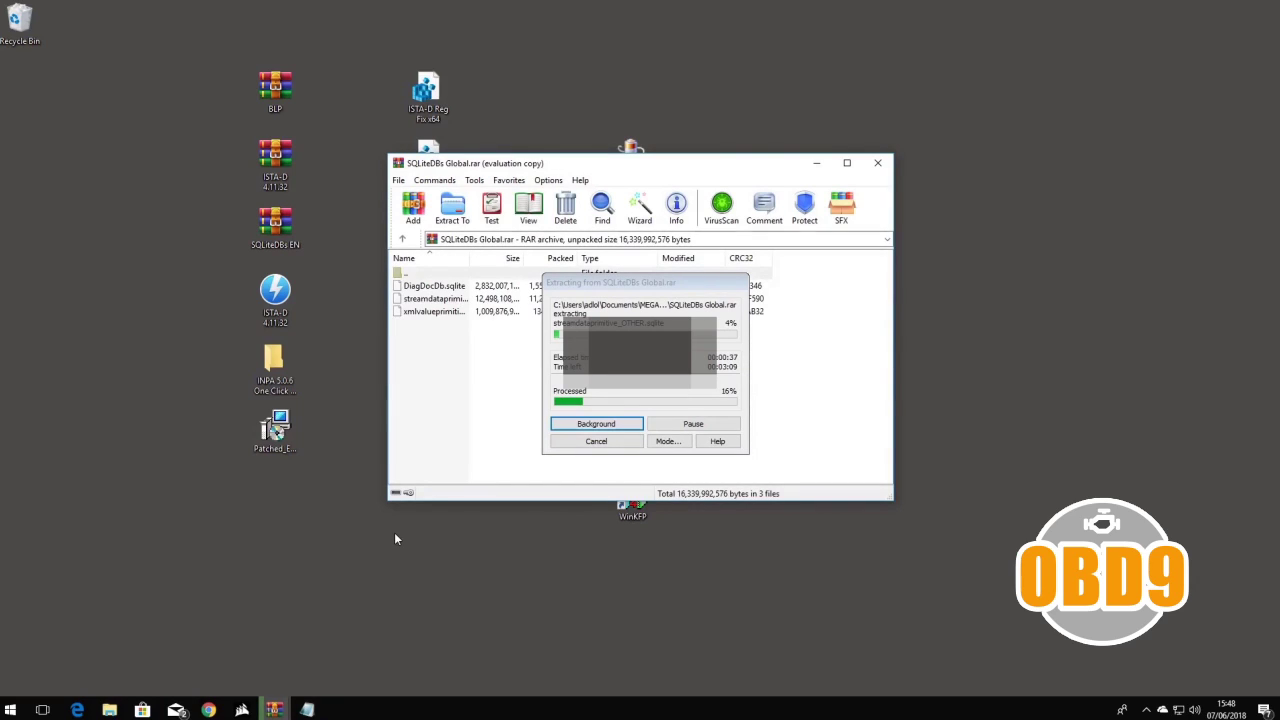
mouse_move(271, 711)
click(272, 652)
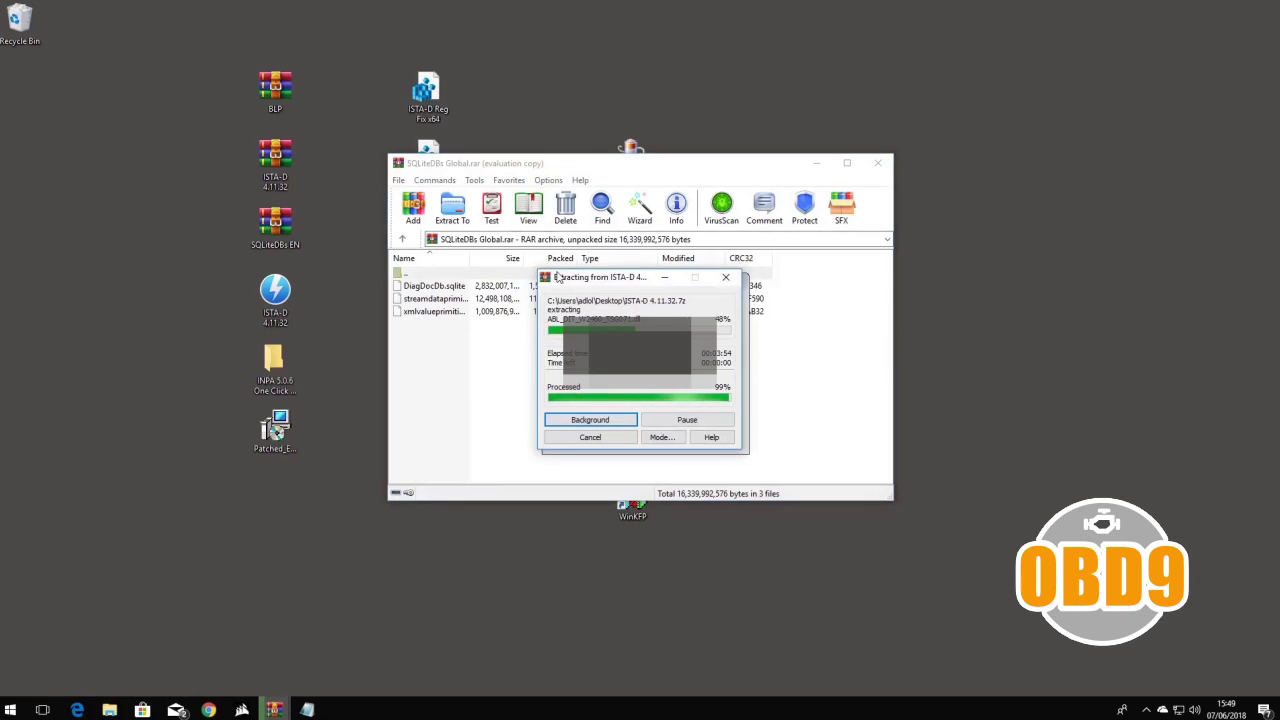
drag(600, 278, 217, 242)
mouse_move(637, 288)
mouse_down()
mouse_move(894, 256)
mouse_move(585, 288)
mouse_move(623, 283)
mouse_up()
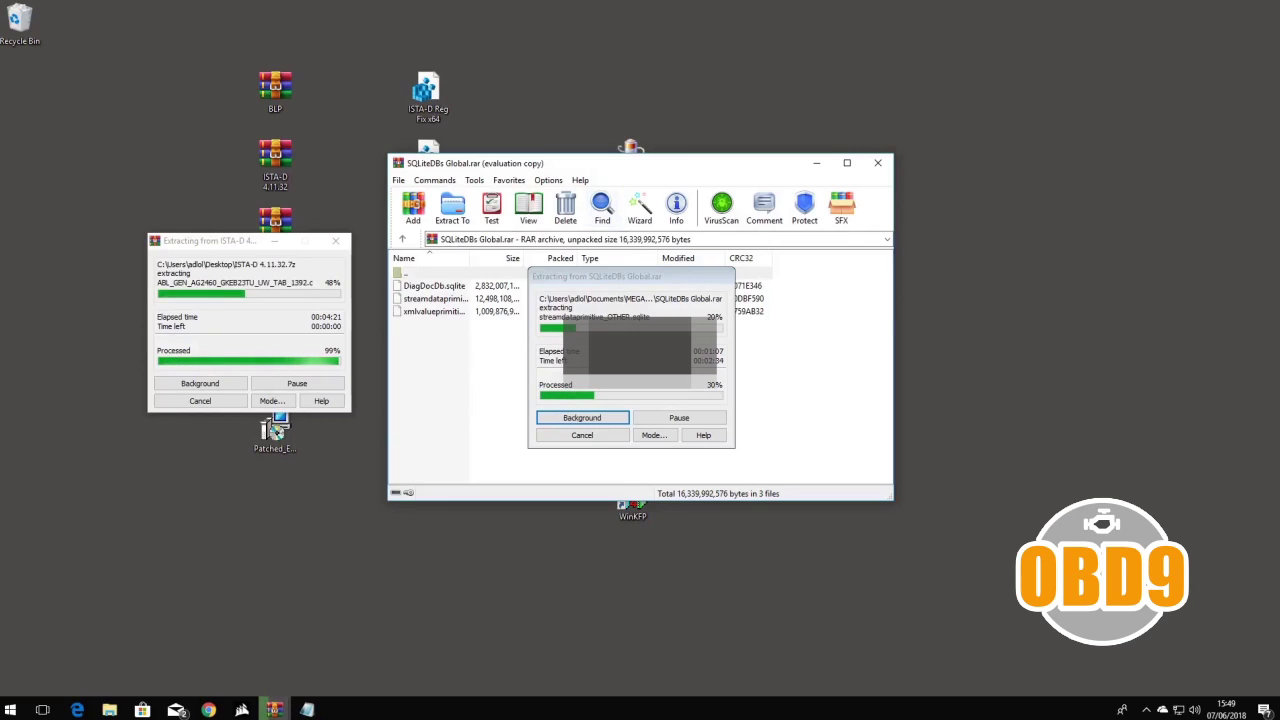
key(super+e)
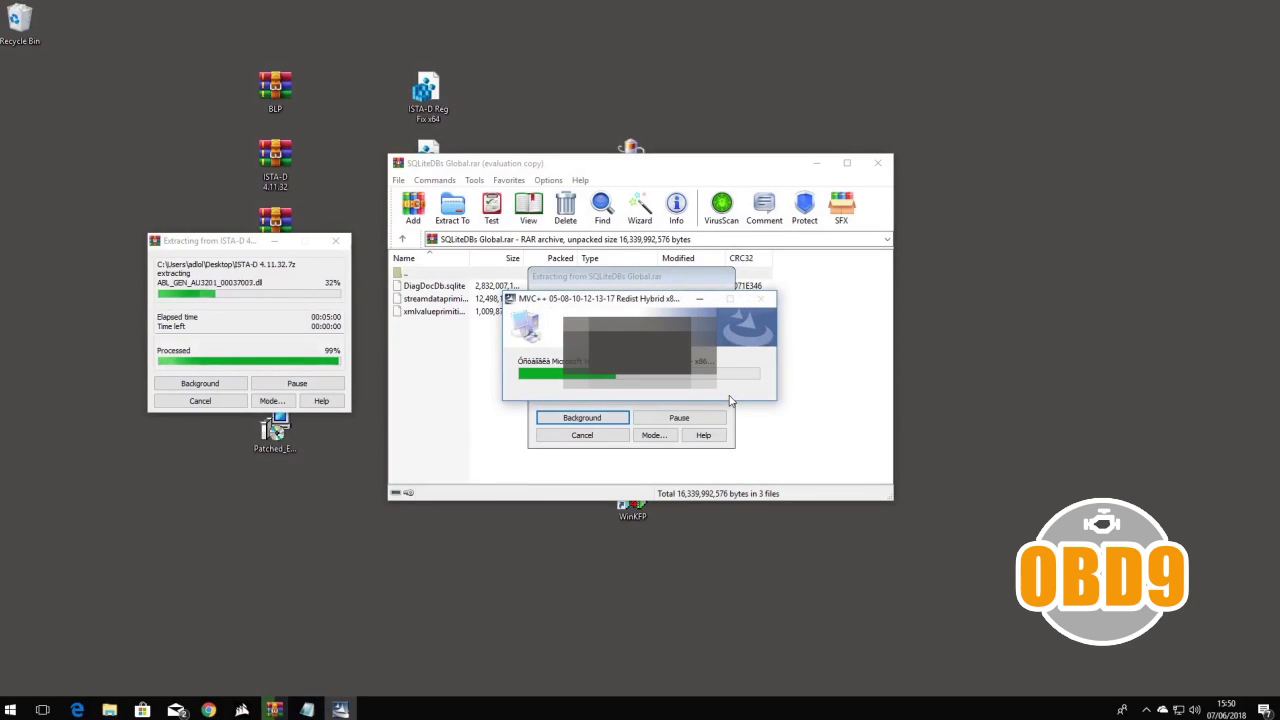
drag(618, 300, 688, 47)
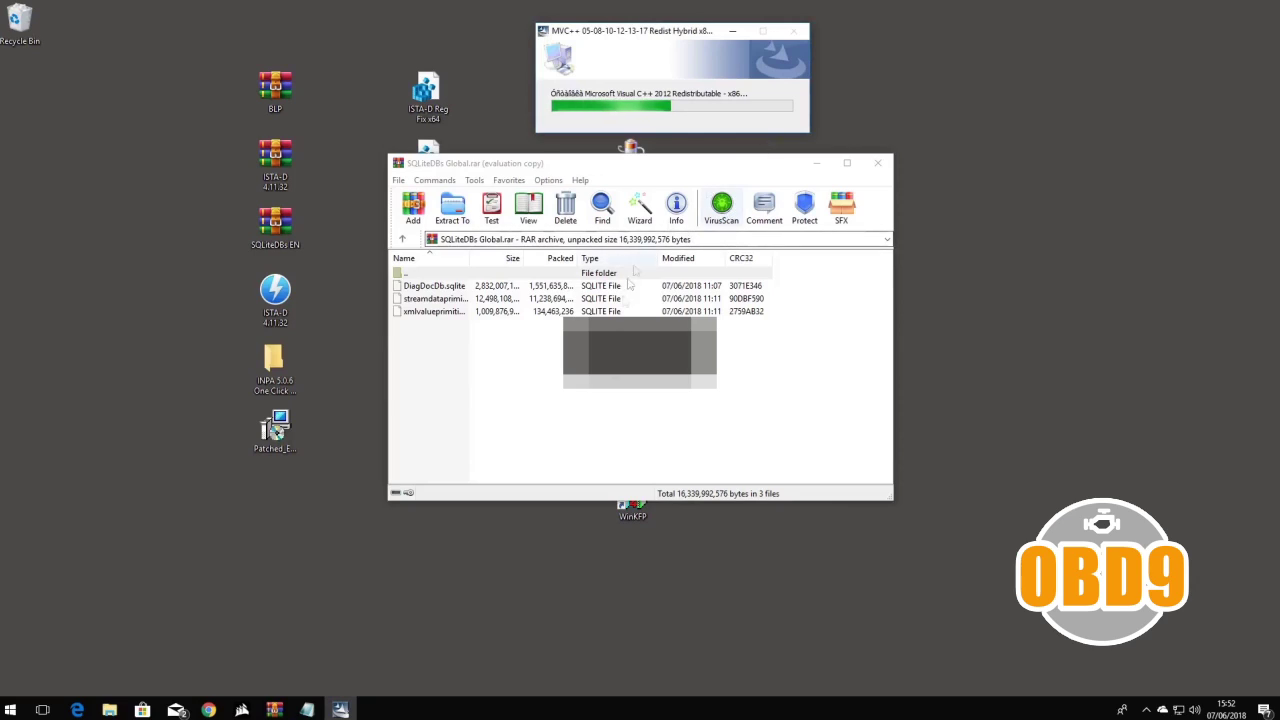
- Open This PC, show the computer's system properties and open Device Manager from there
click(10, 709)
click(10, 709)
click(10, 709)
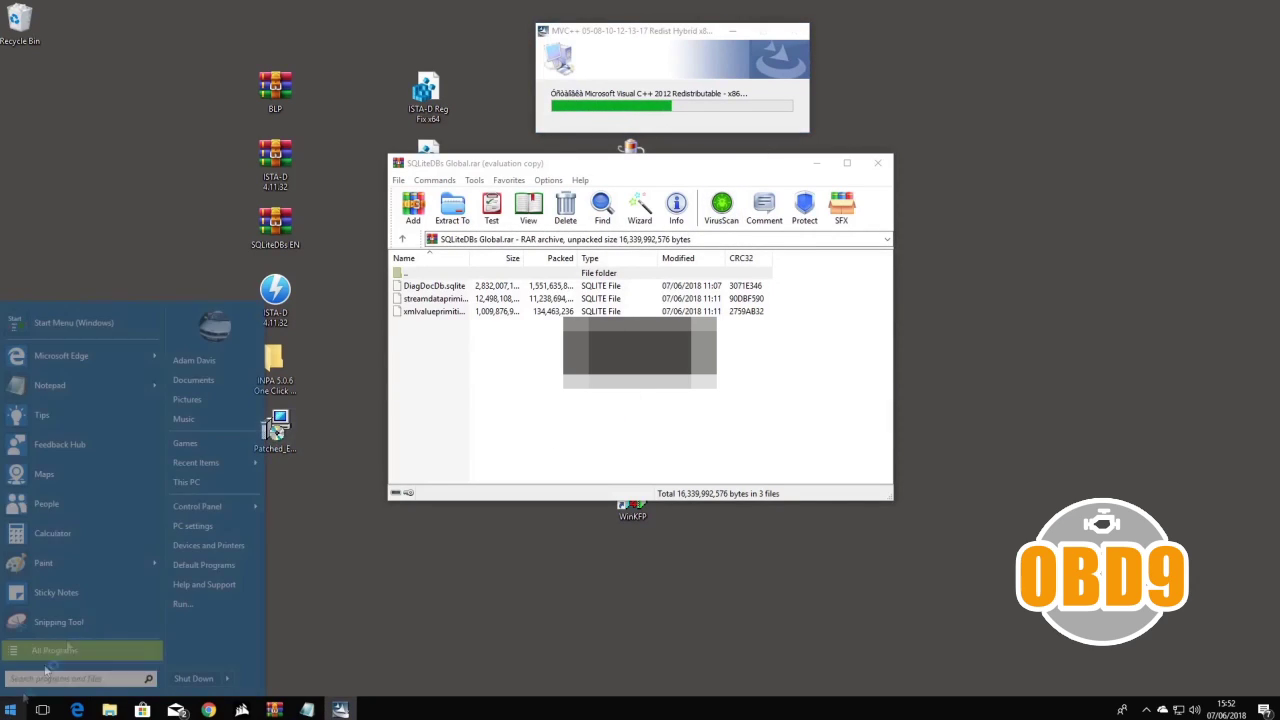
click(186, 482)
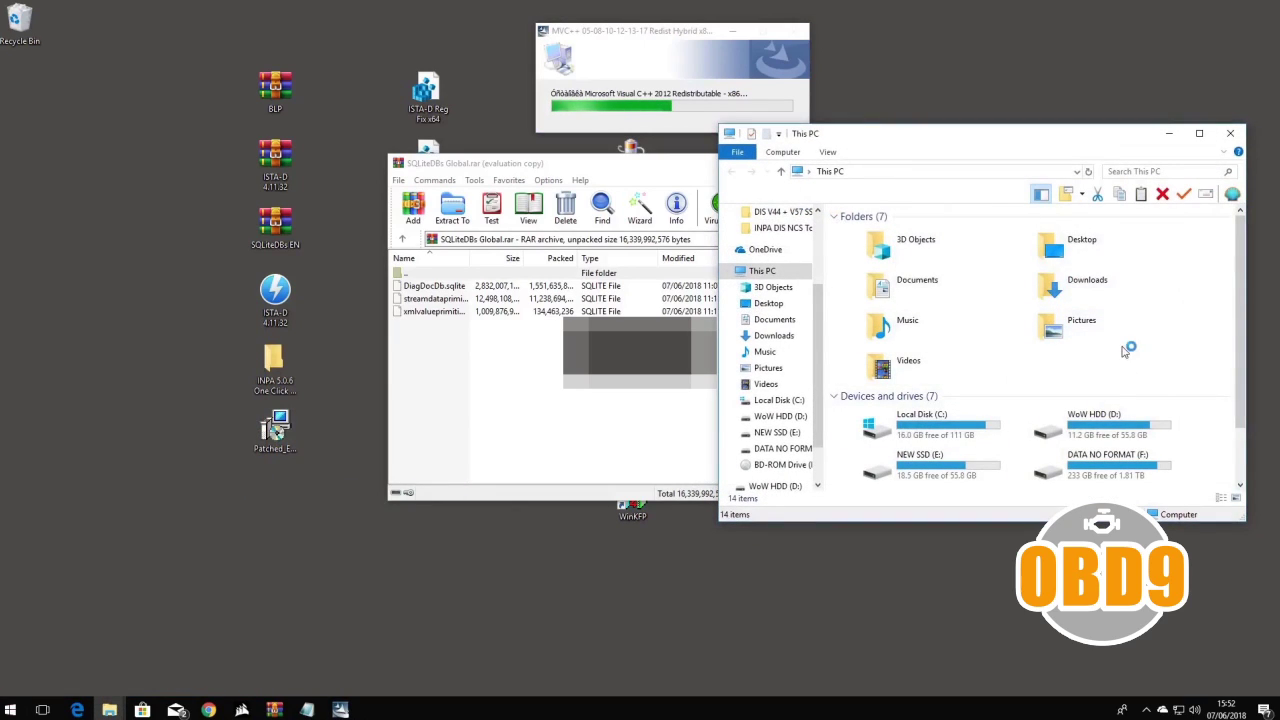
right_click(1157, 340)
click(1150, 494)
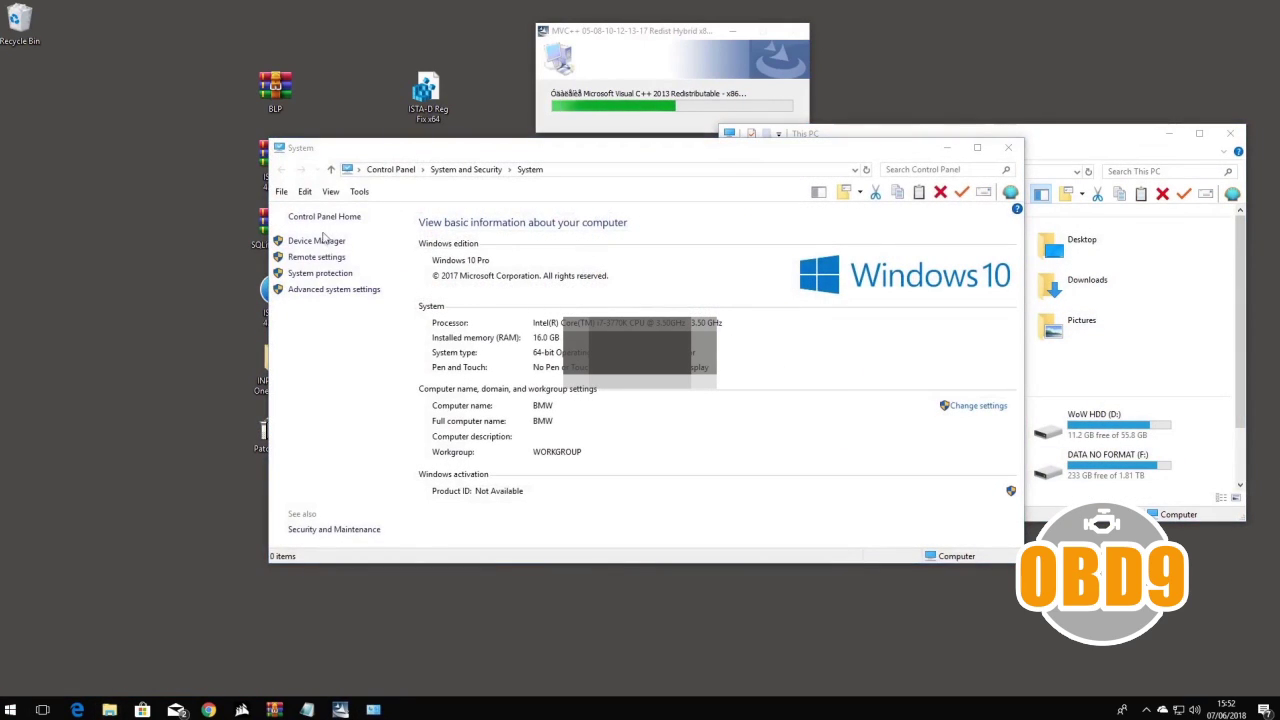
click(318, 241)
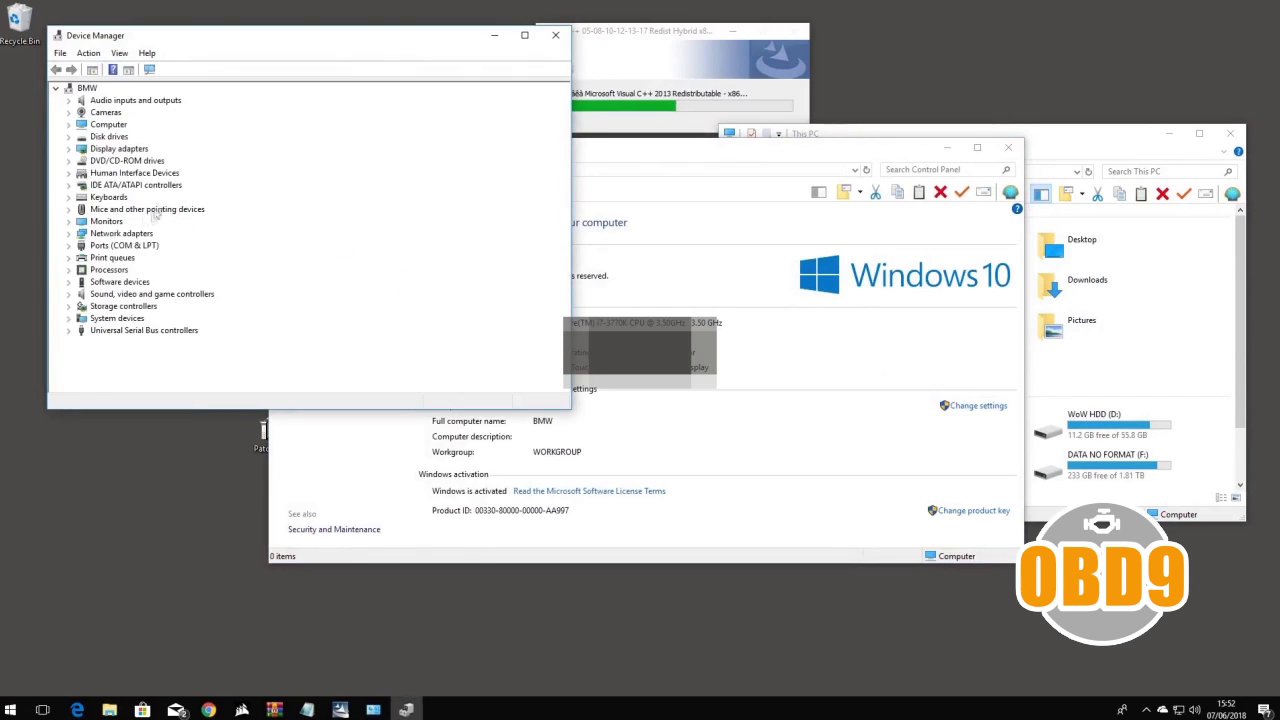
- Open the advanced port settings of the USB Serial Port and set its COM port number to COM1
double_click(115, 247)
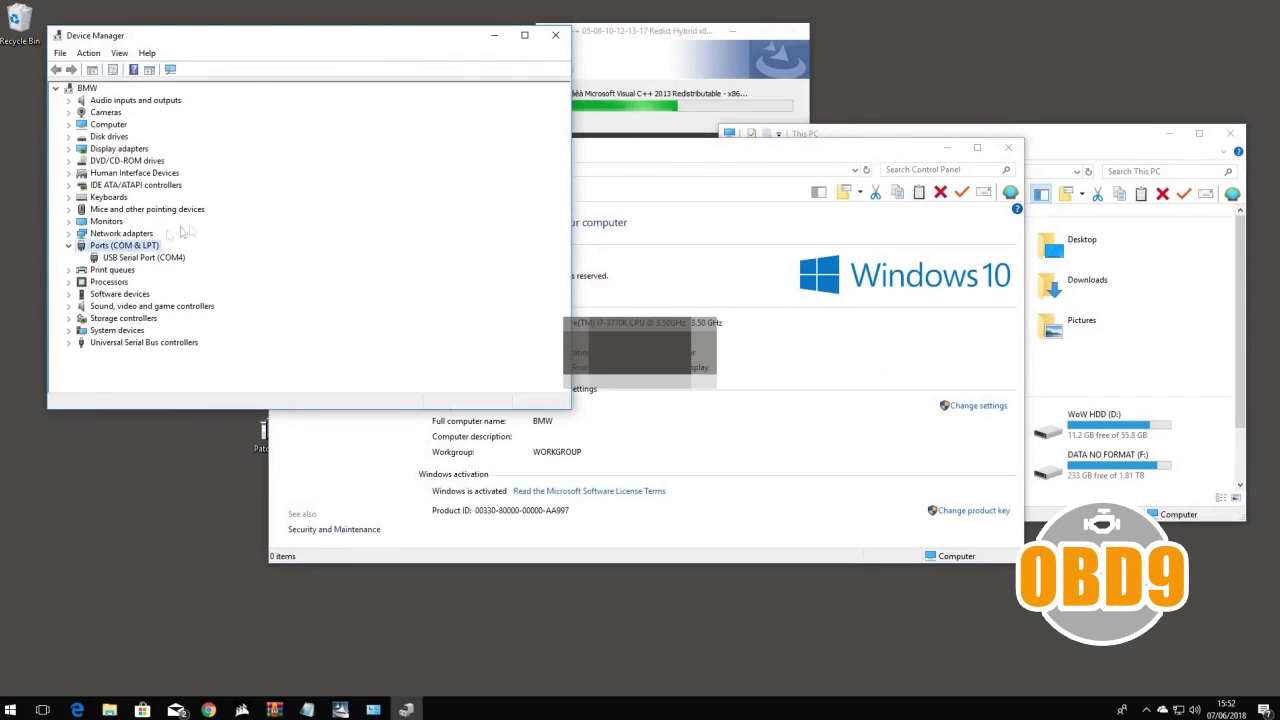
double_click(131, 259)
click(232, 98)
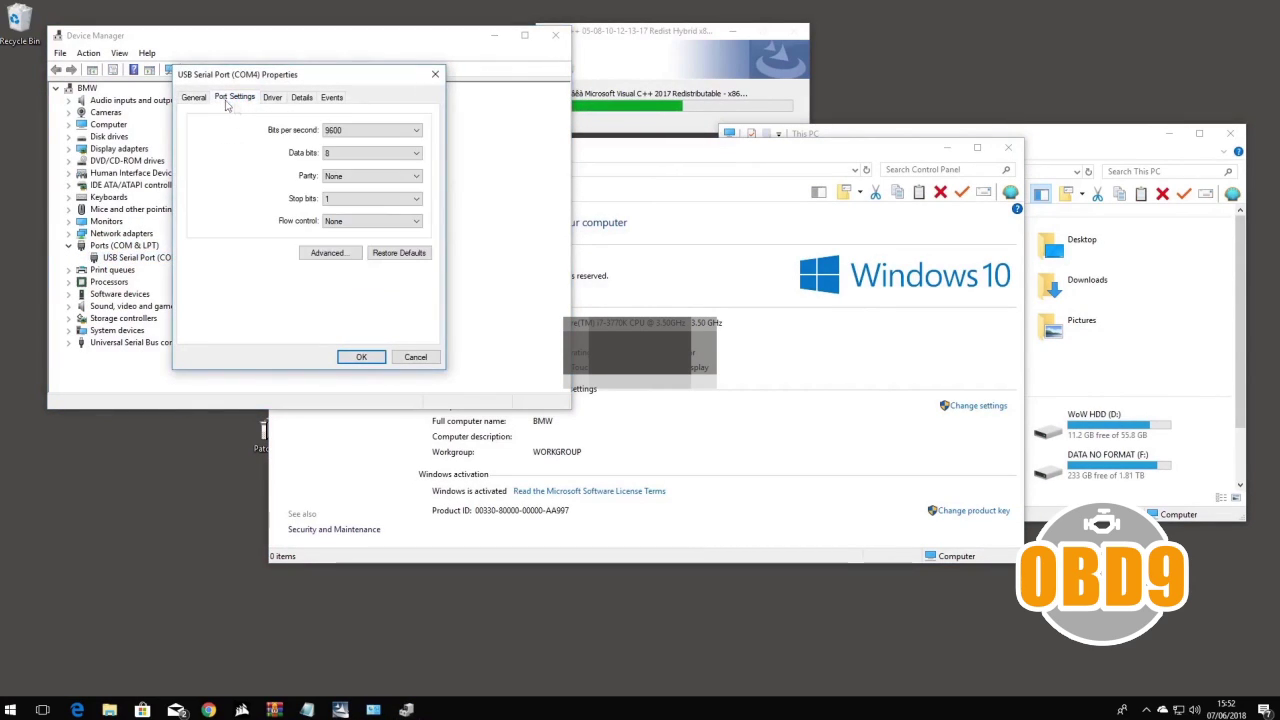
click(330, 253)
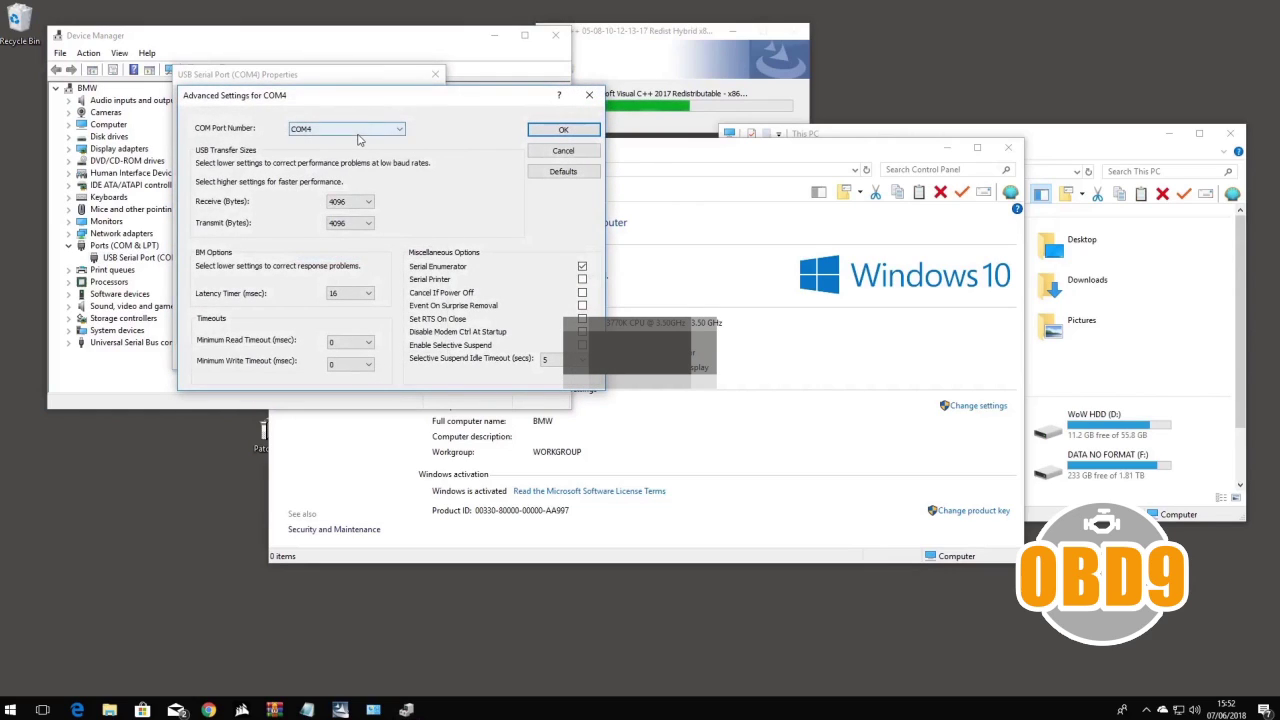
click(358, 134)
click(308, 148)
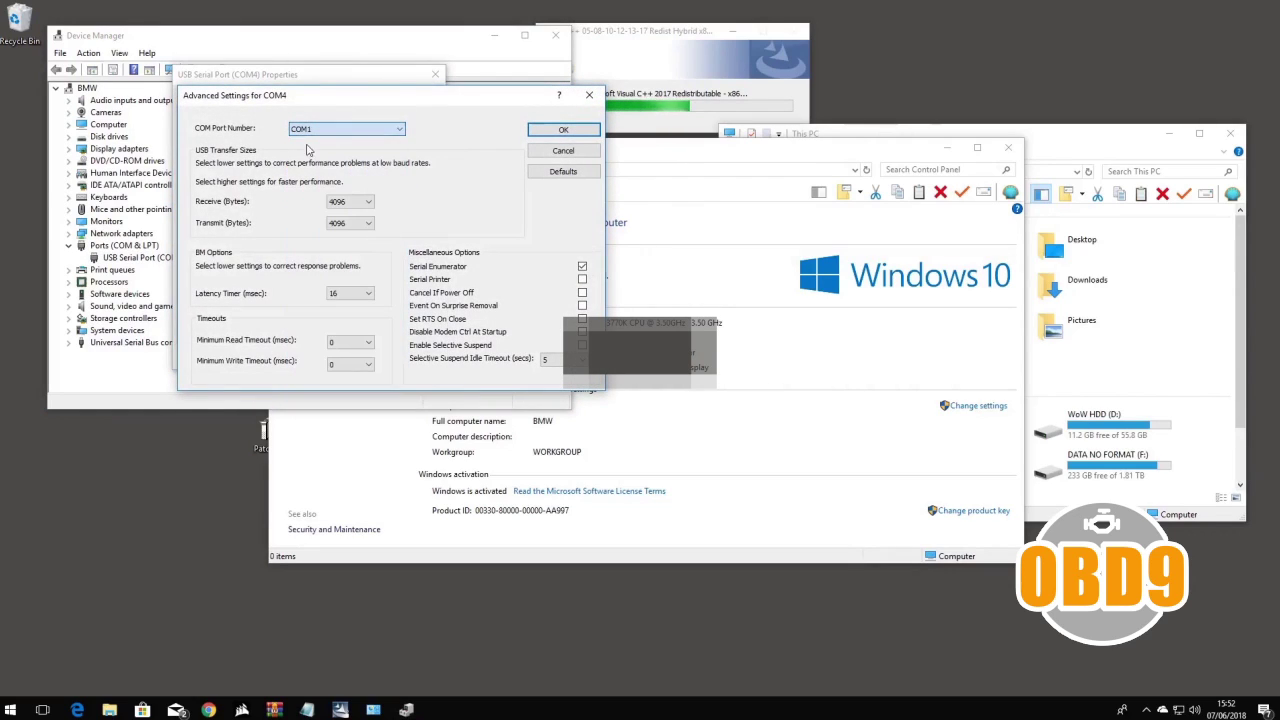
- Set the port's latency timer to 1 msec, accept the port settings and close Device Manager
click(343, 295)
scroll(345, 400, up, 3)
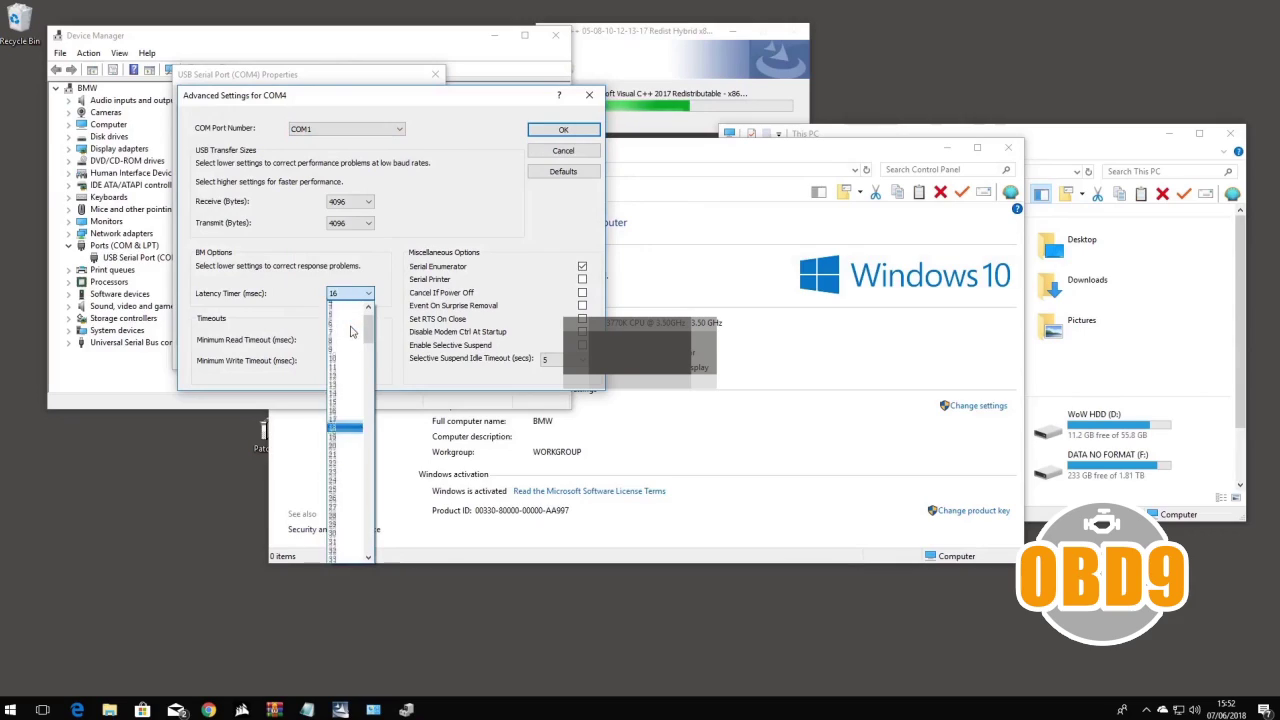
click(343, 306)
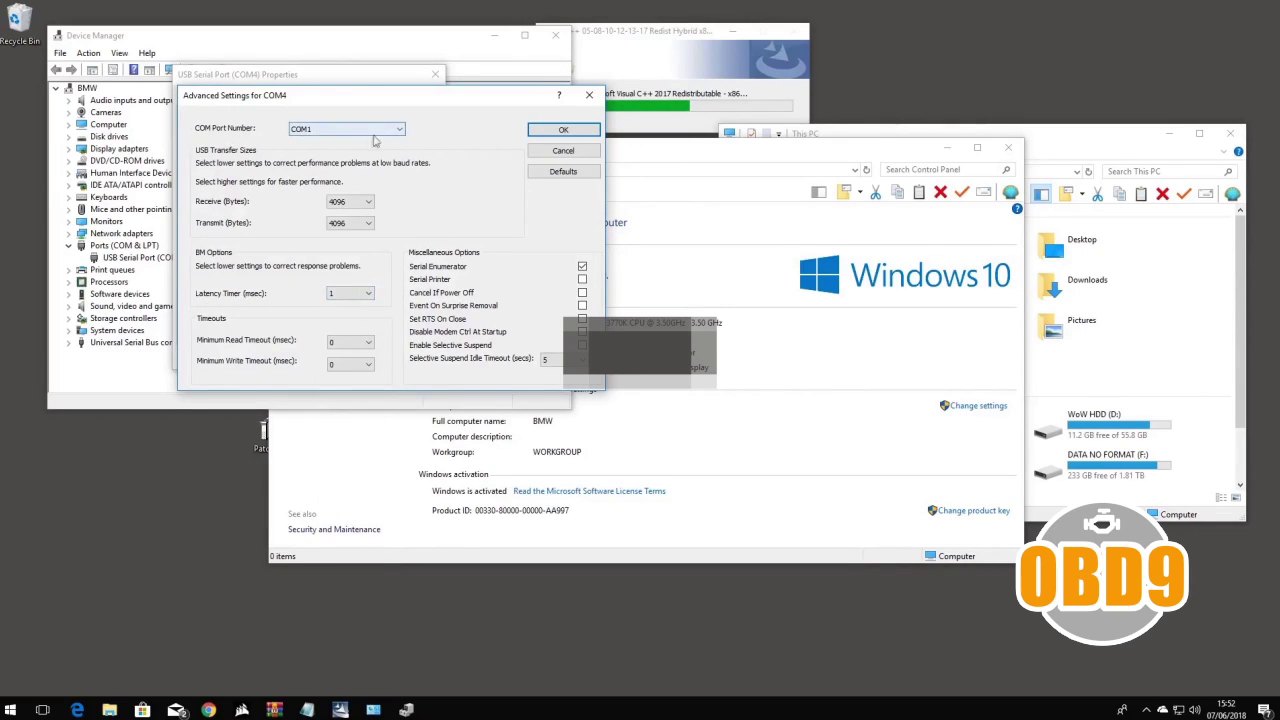
click(561, 131)
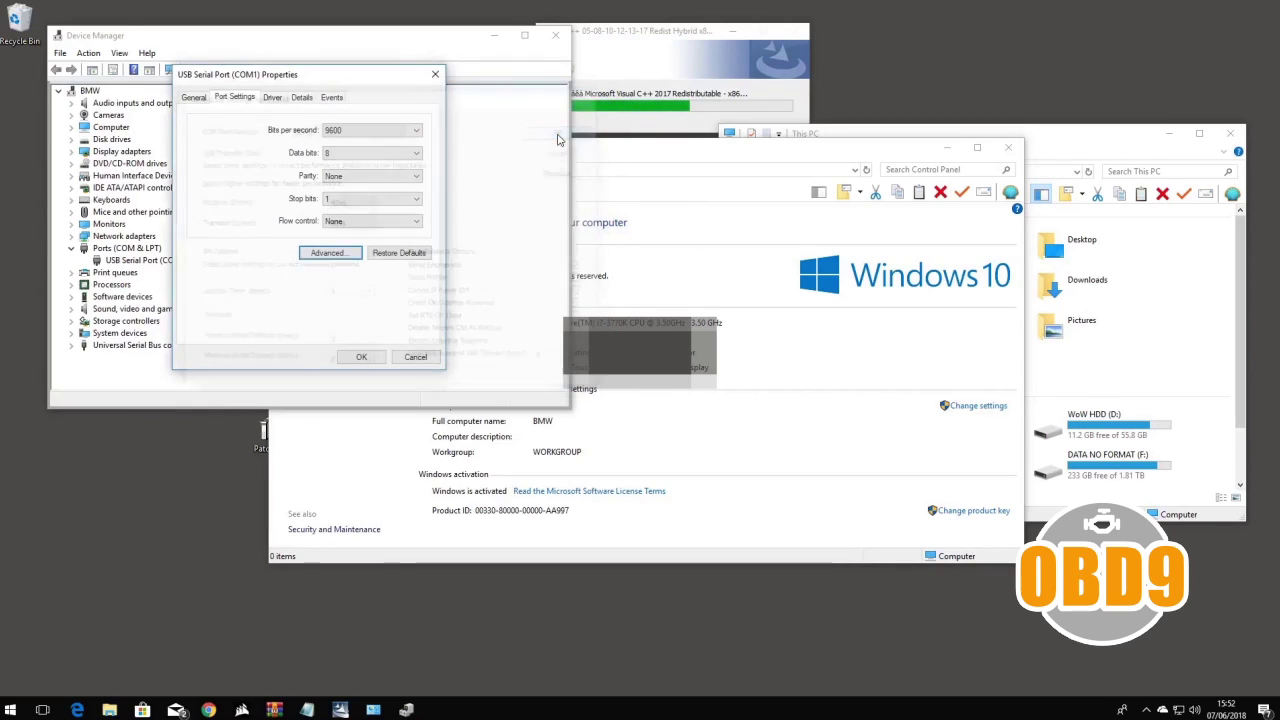
click(359, 357)
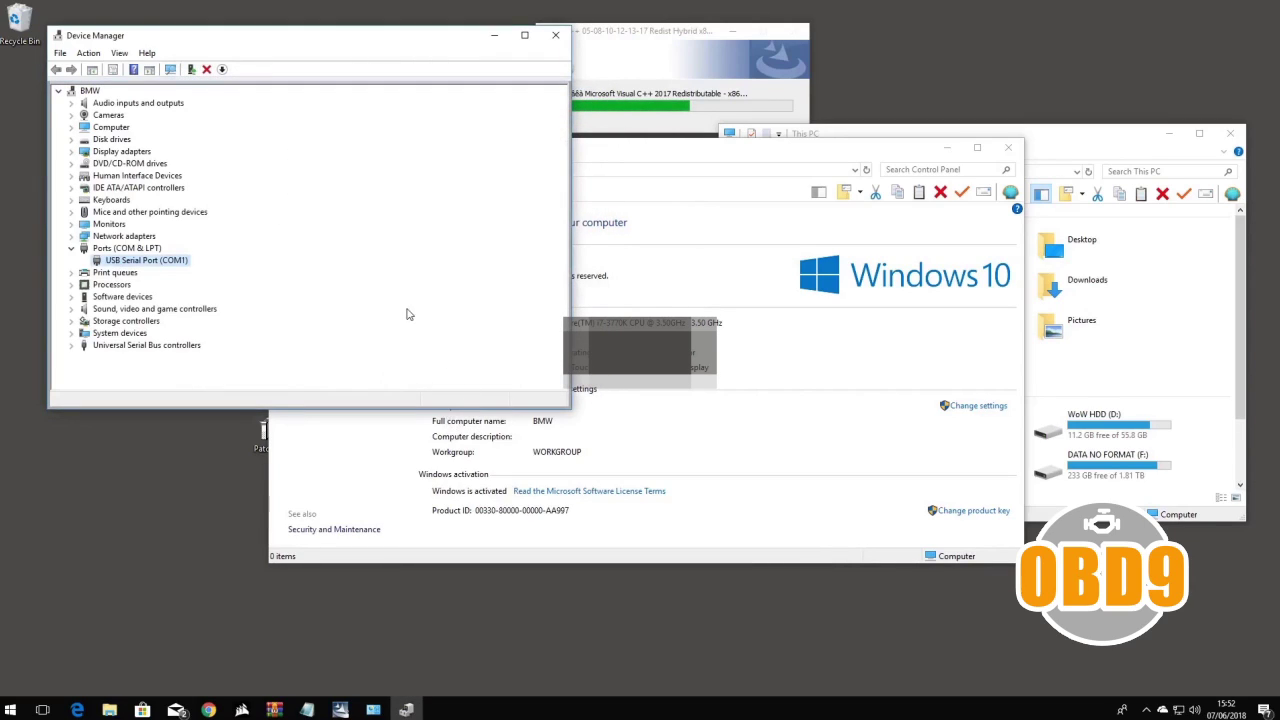
click(555, 35)
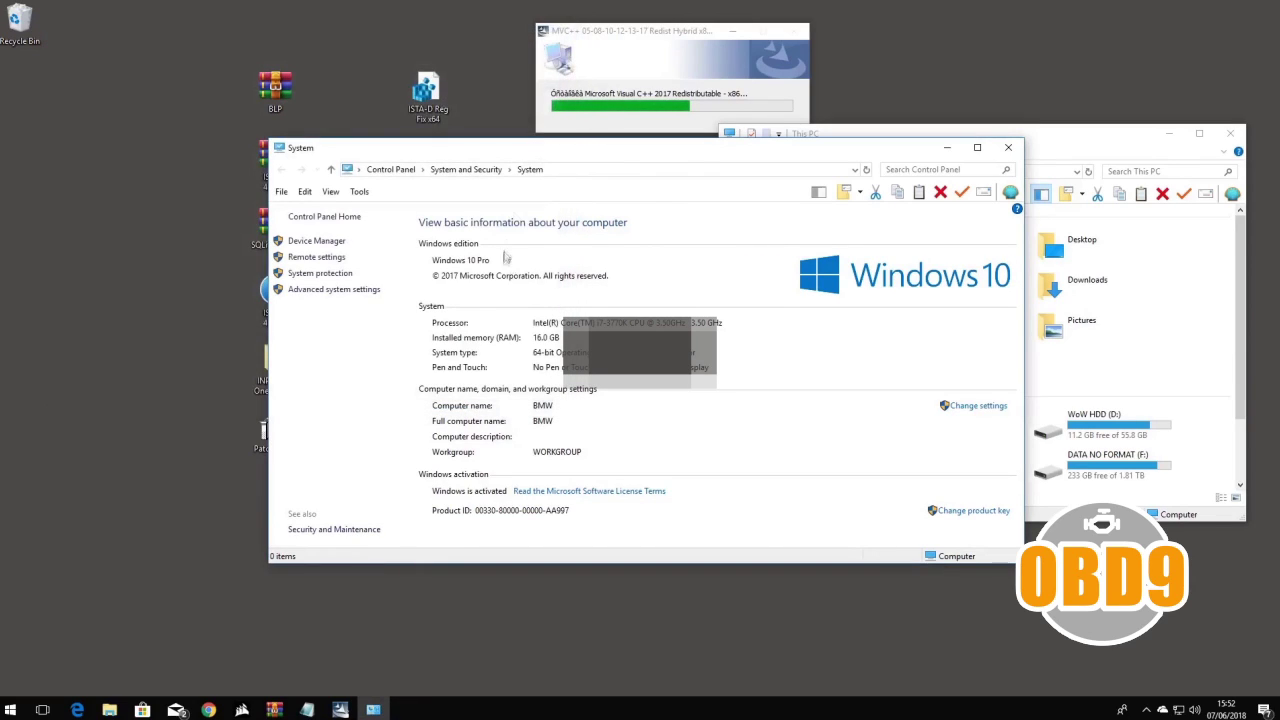
- Open the obd configuration file in C:\EDIABAS\BIN, check its port and hardware entries, and close it
click(582, 170)
text(this)
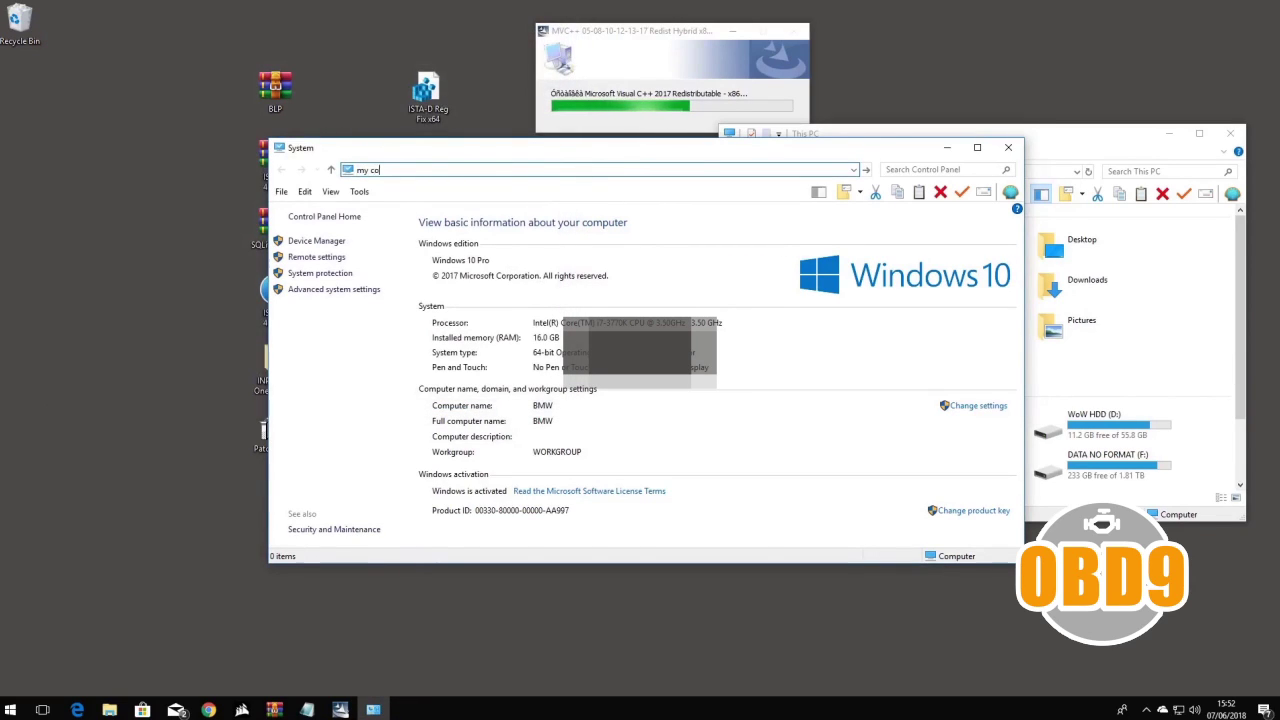
key(Return)
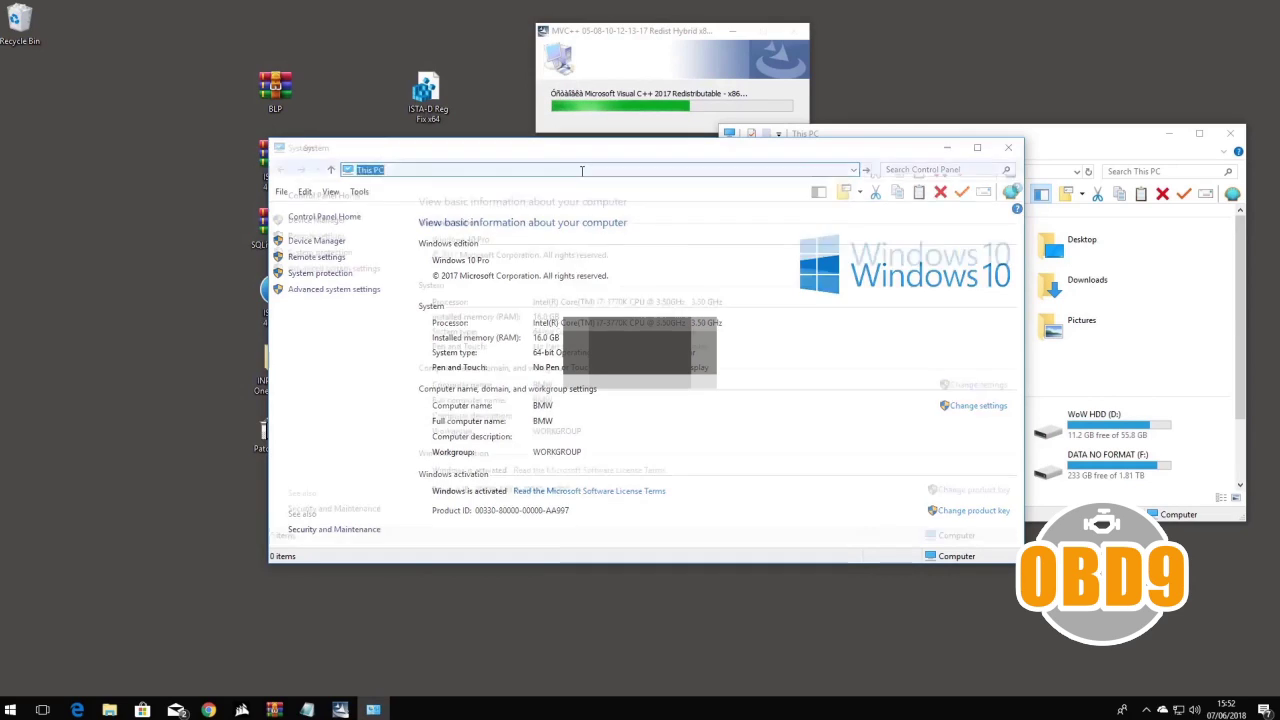
double_click(513, 400)
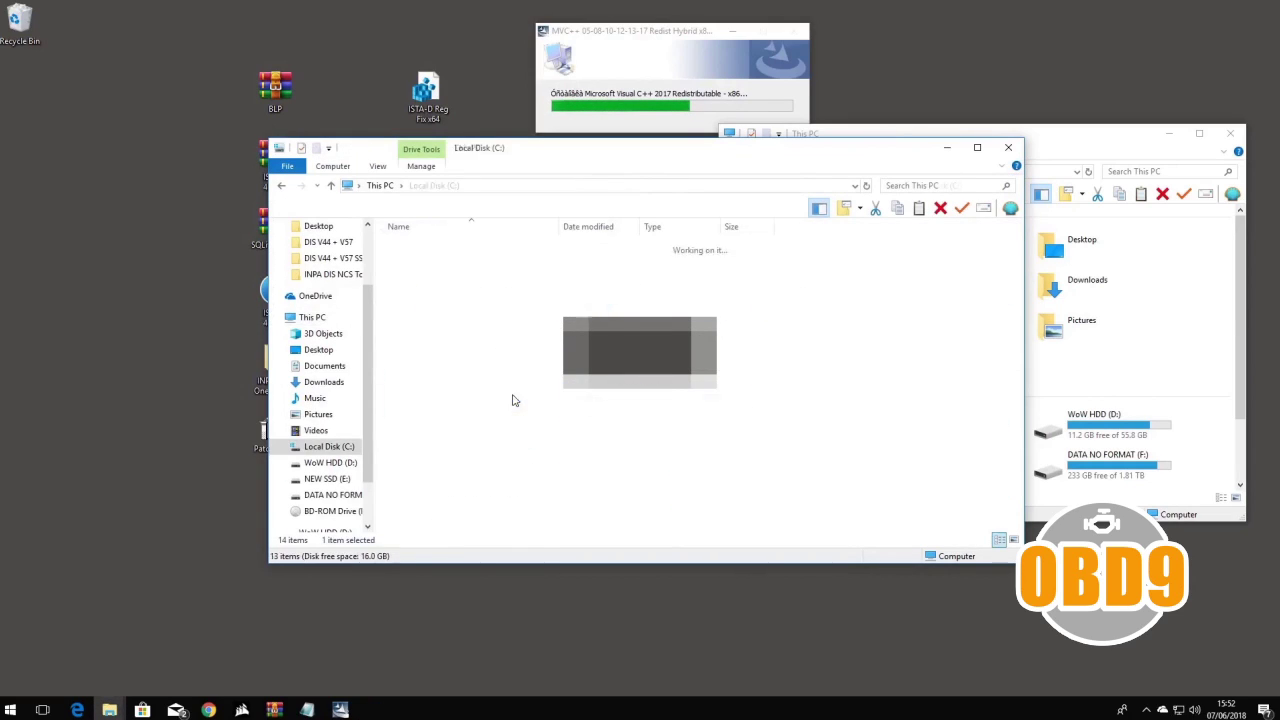
double_click(412, 280)
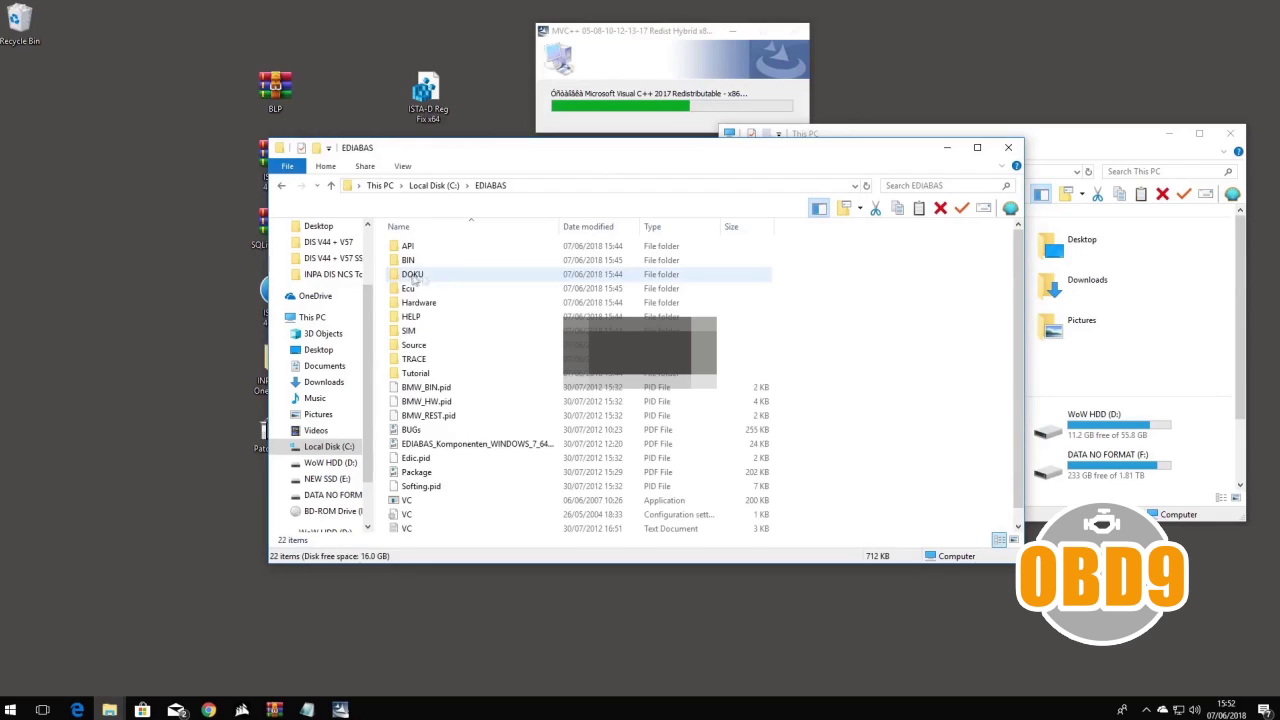
double_click(412, 259)
click(417, 250)
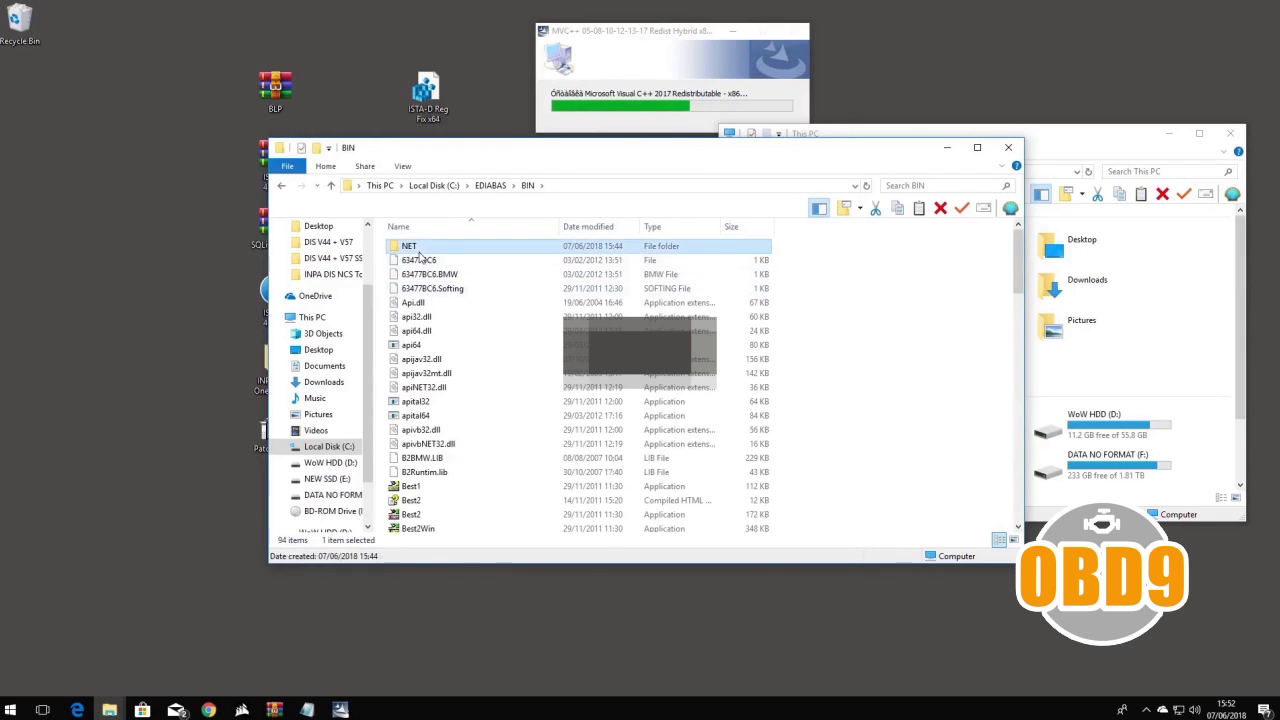
text(obd)
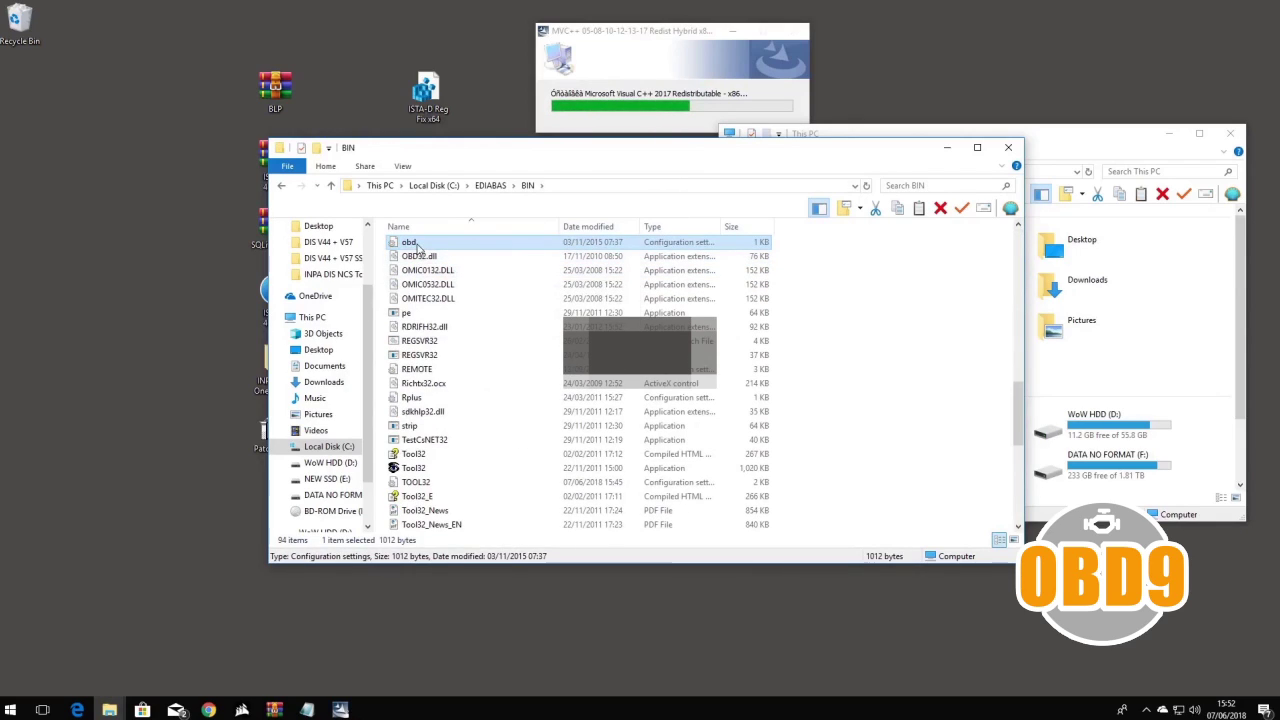
double_click(417, 248)
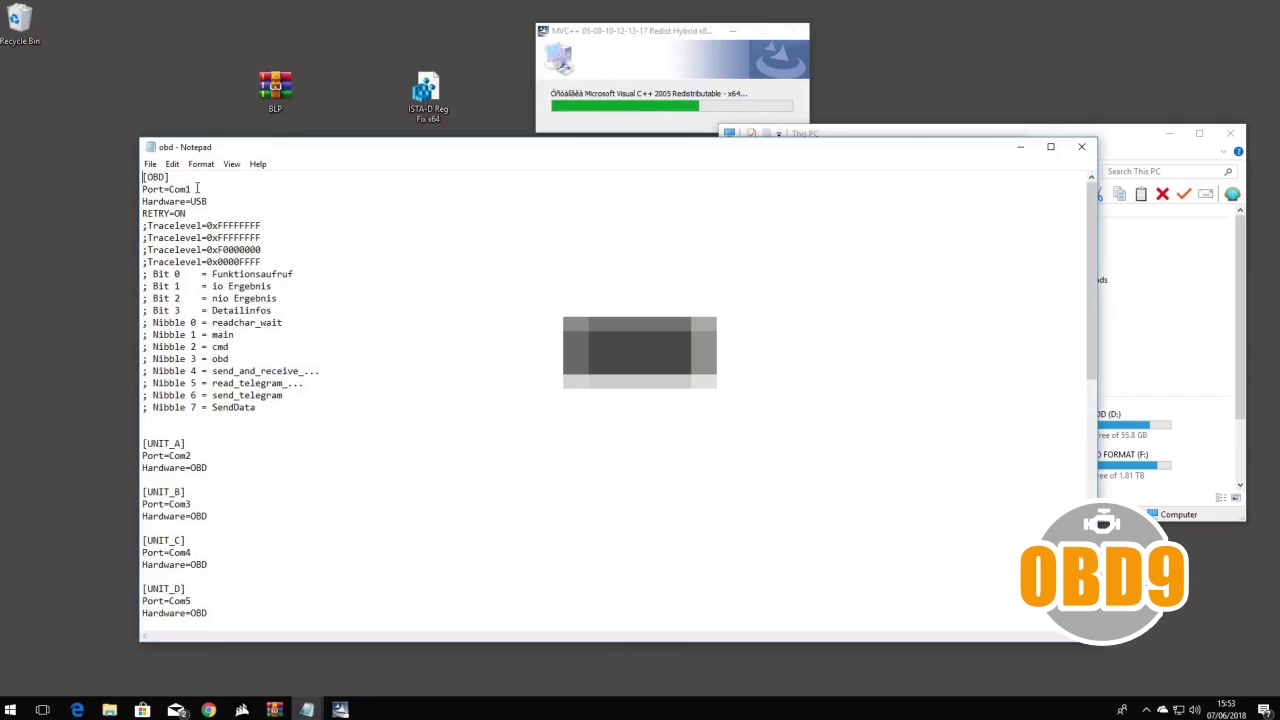
click(1081, 147)
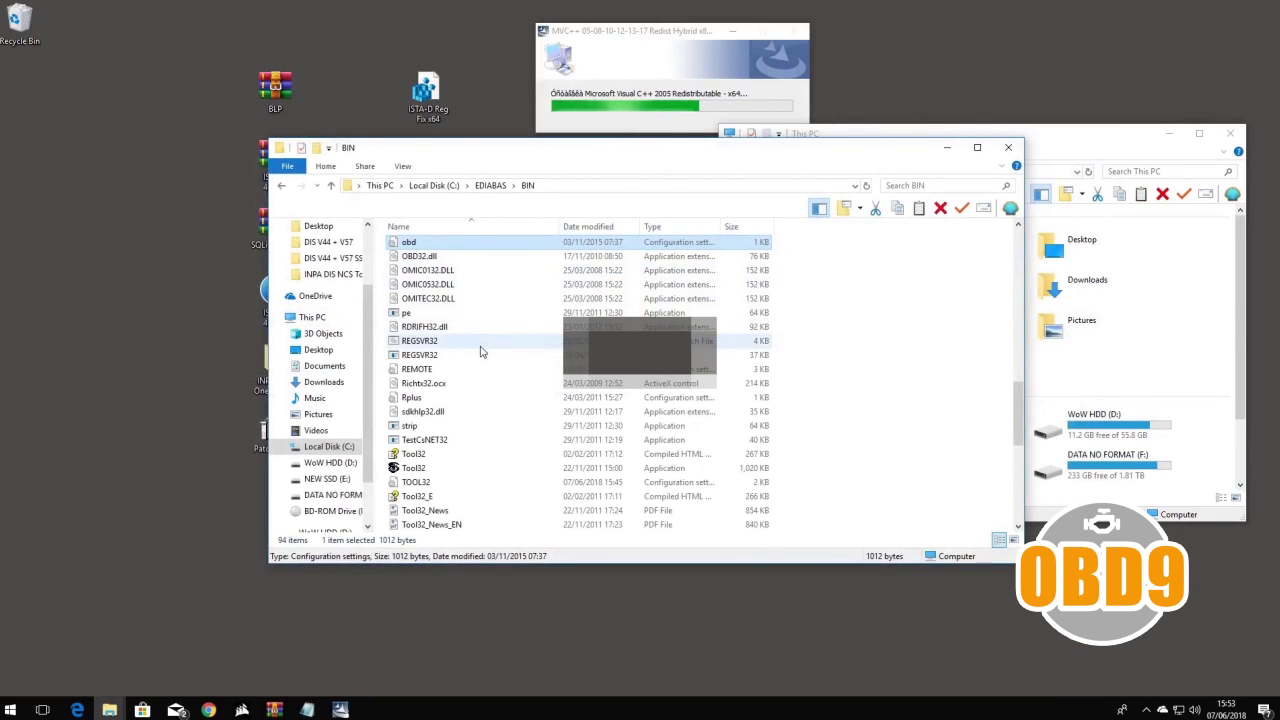
- Close the BIN folder, This PC and SQLiteDBs Global archive windows
click(1010, 150)
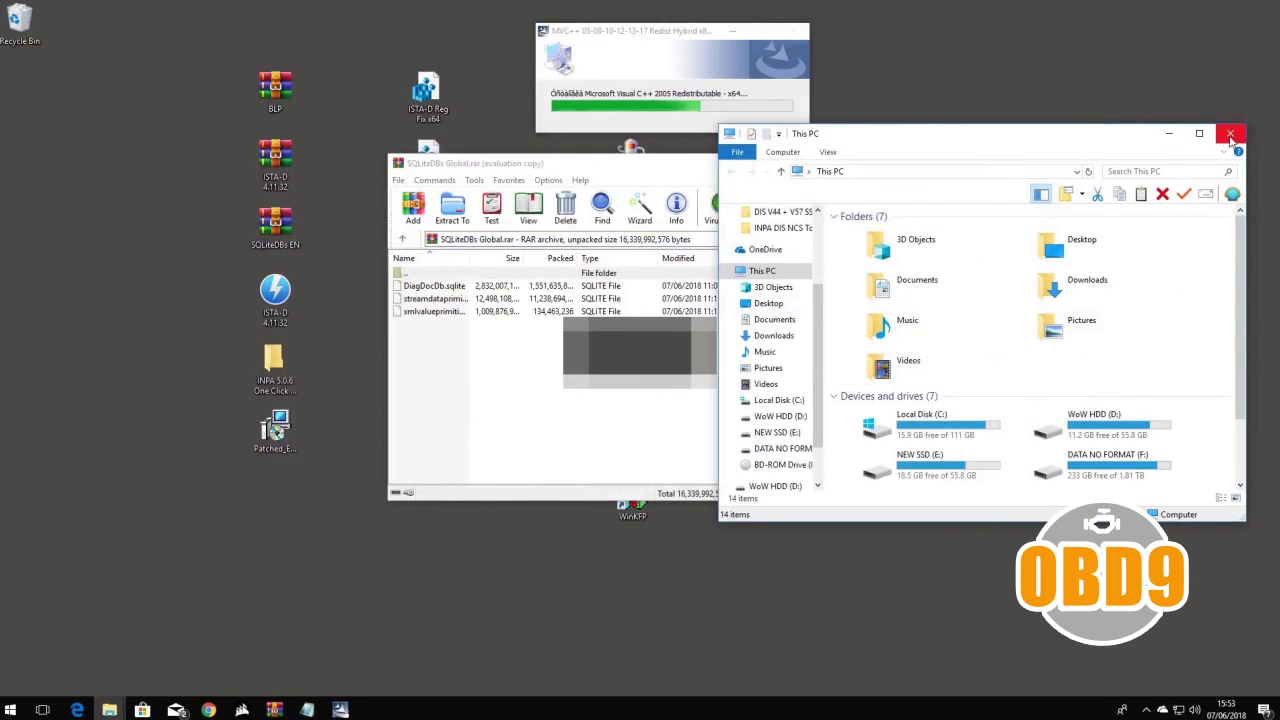
click(1231, 136)
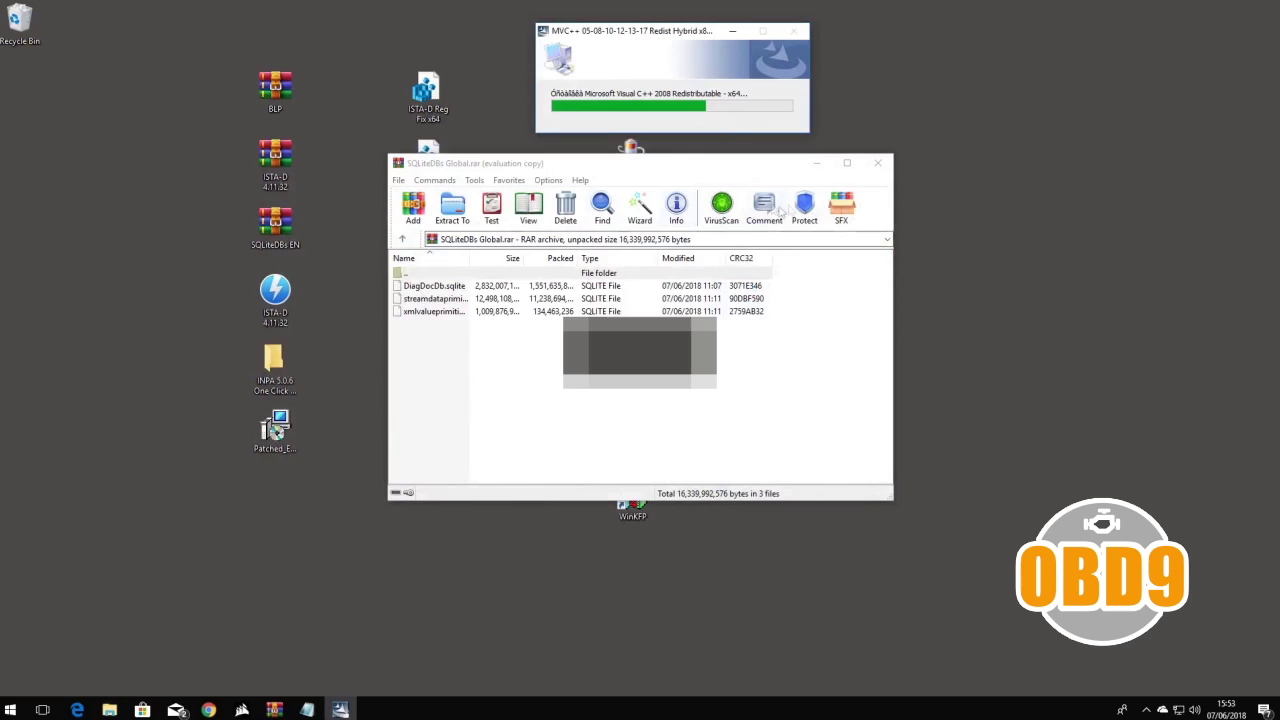
click(877, 162)
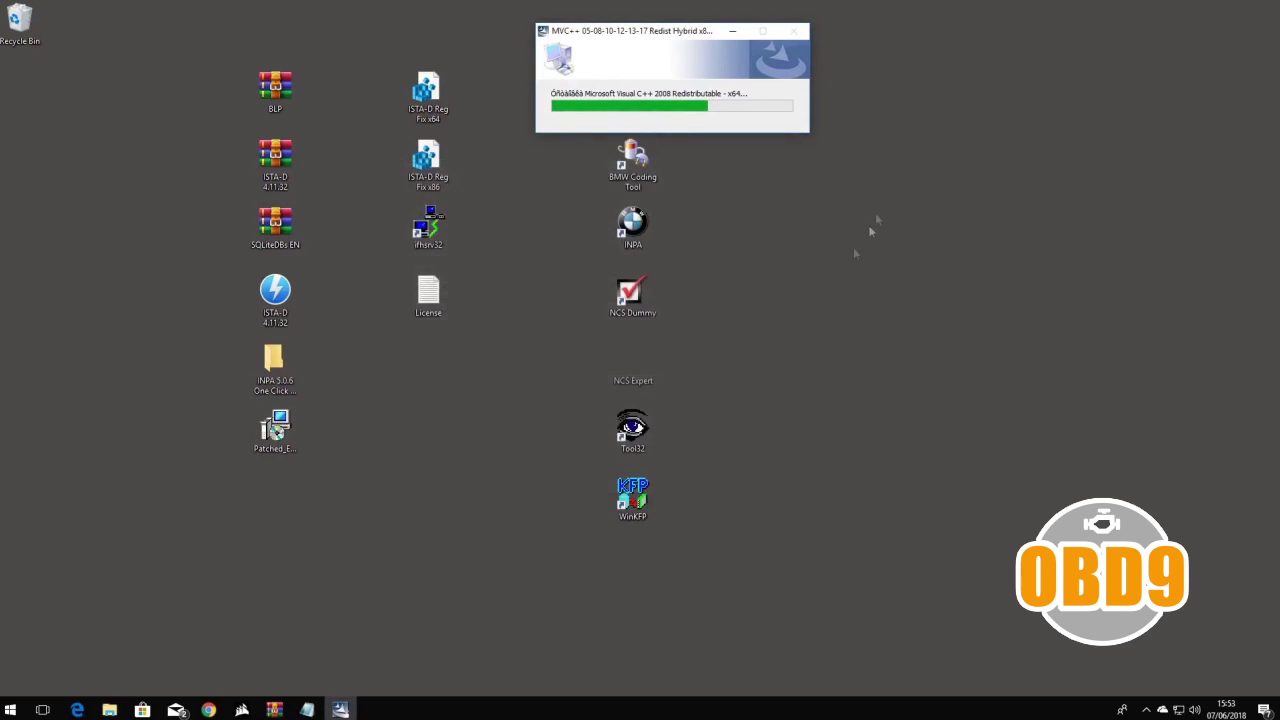
- Launch INPA from the desktop to check the battery and ignition status, and exit it with confirmation
double_click(630, 228)
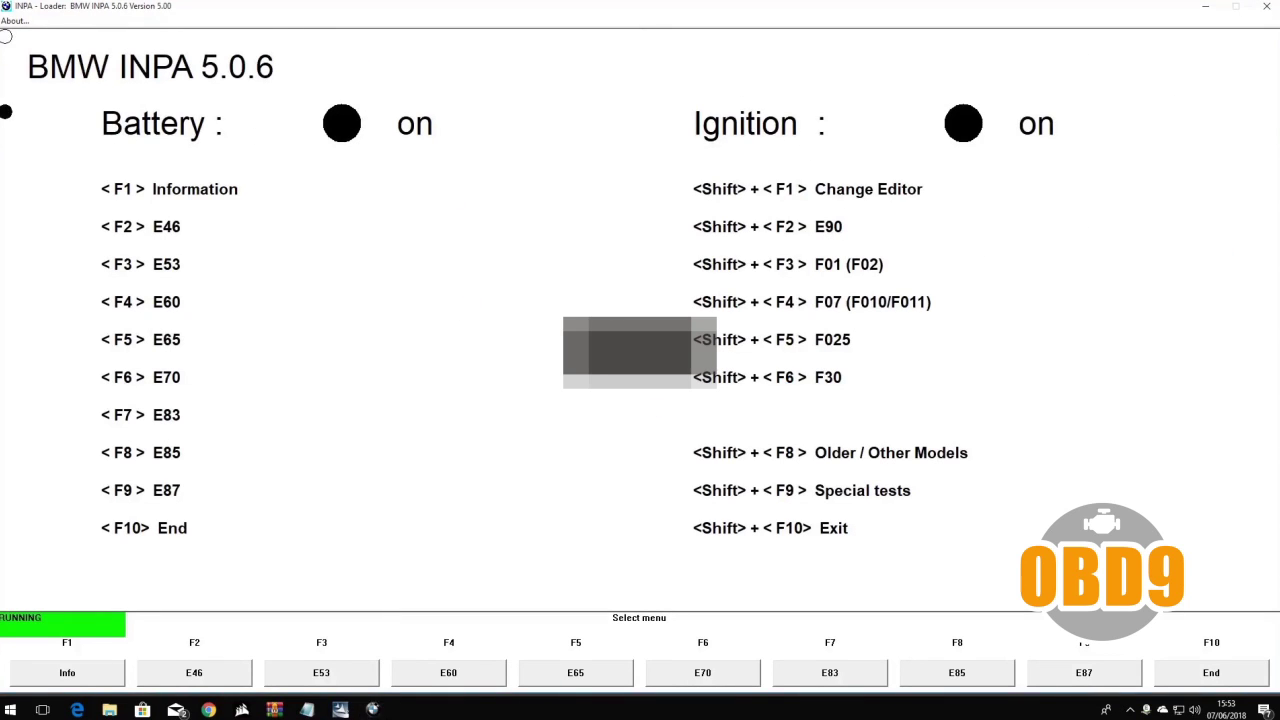
click(1264, 15)
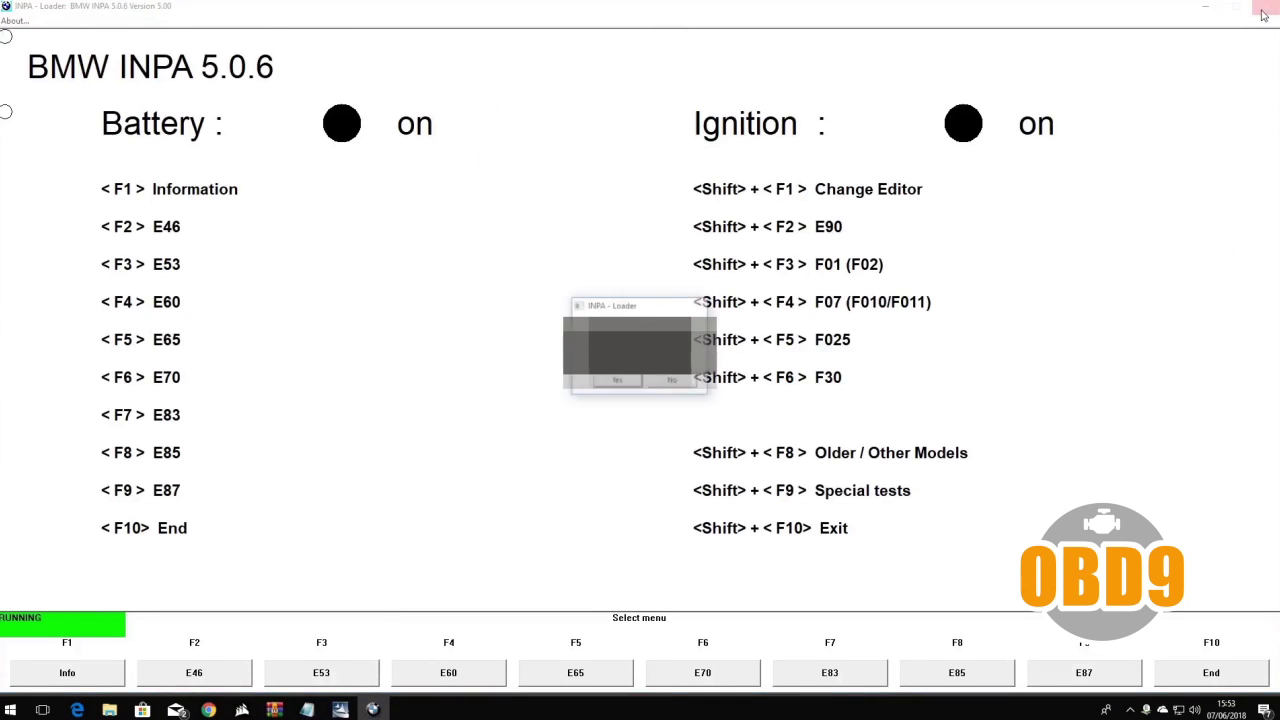
click(617, 380)
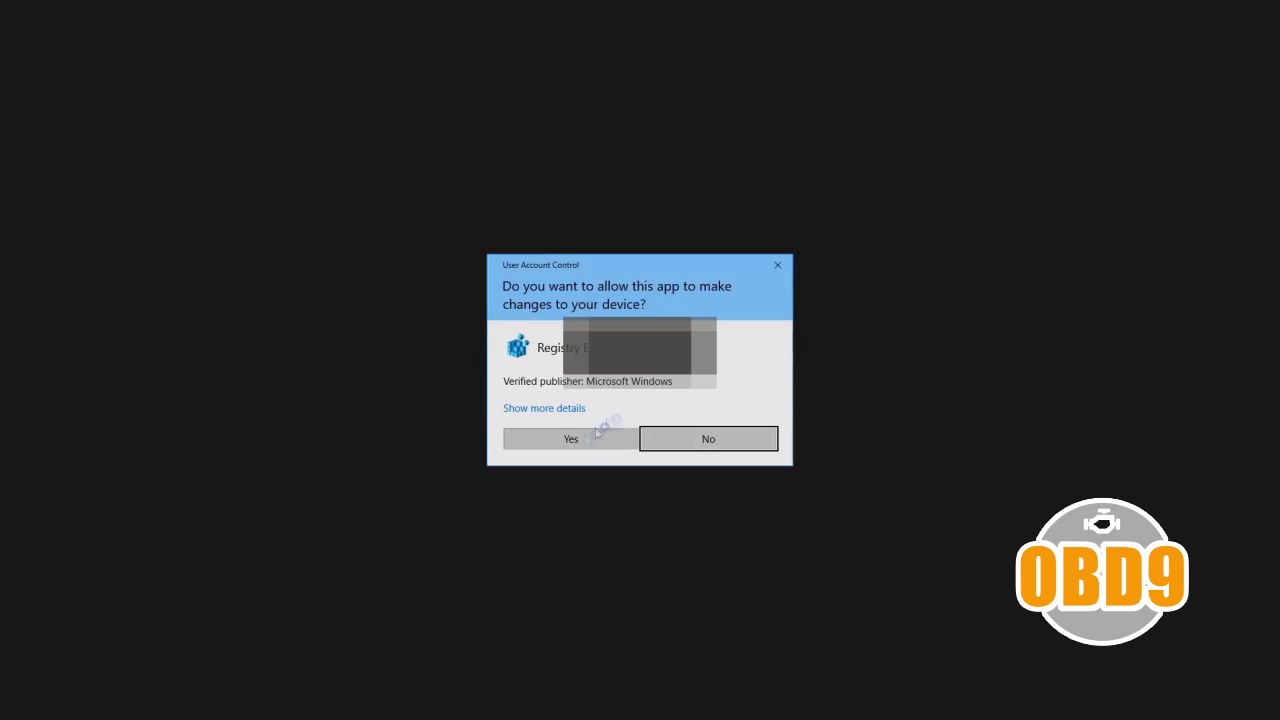
- Merge the ISTA-D Reg Fix x64 file into the Windows registry
click(577, 441)
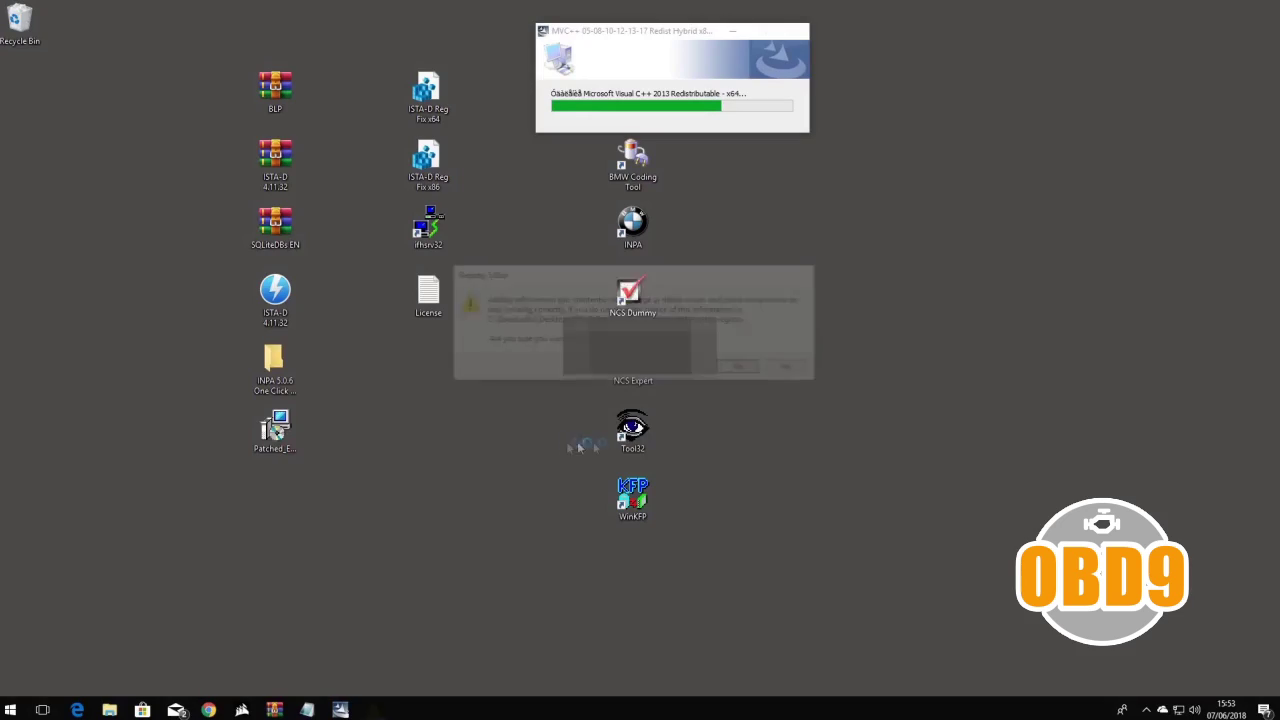
click(742, 368)
click(792, 354)
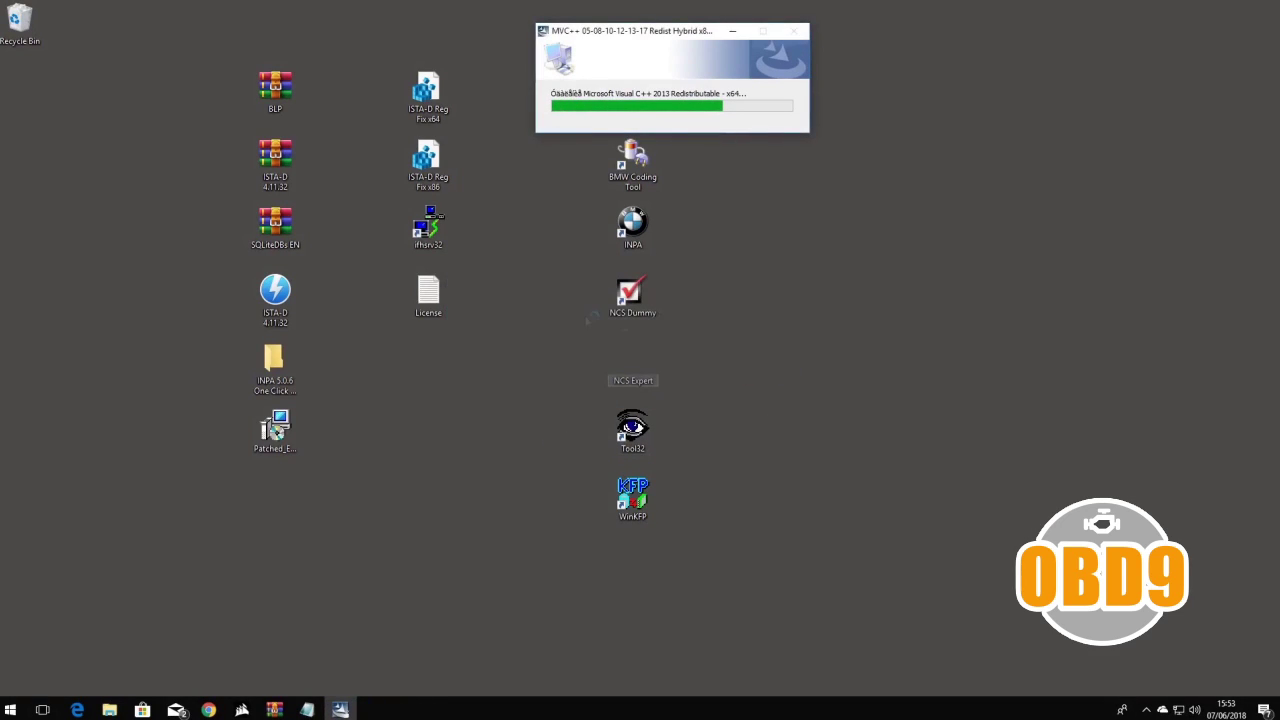
- Merge the ISTA-D Reg Fix x86 file from the desktop into the Windows registry
double_click(427, 158)
click(592, 437)
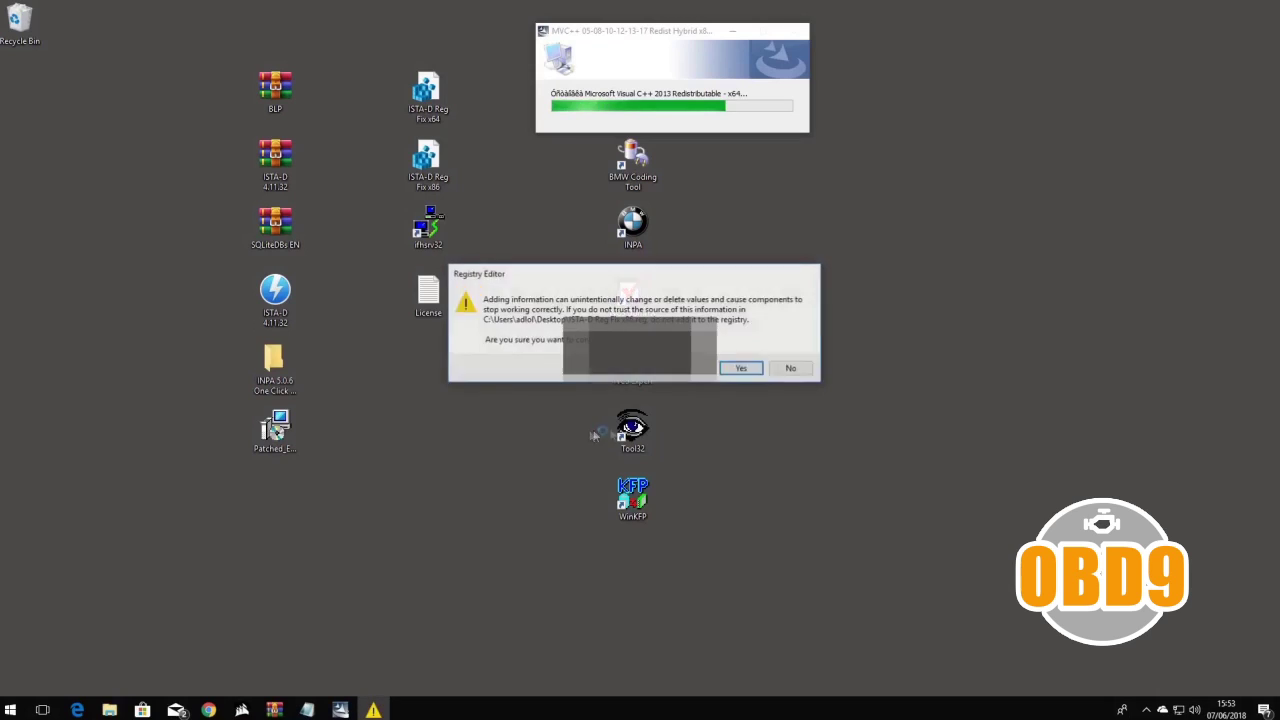
click(742, 368)
click(791, 355)
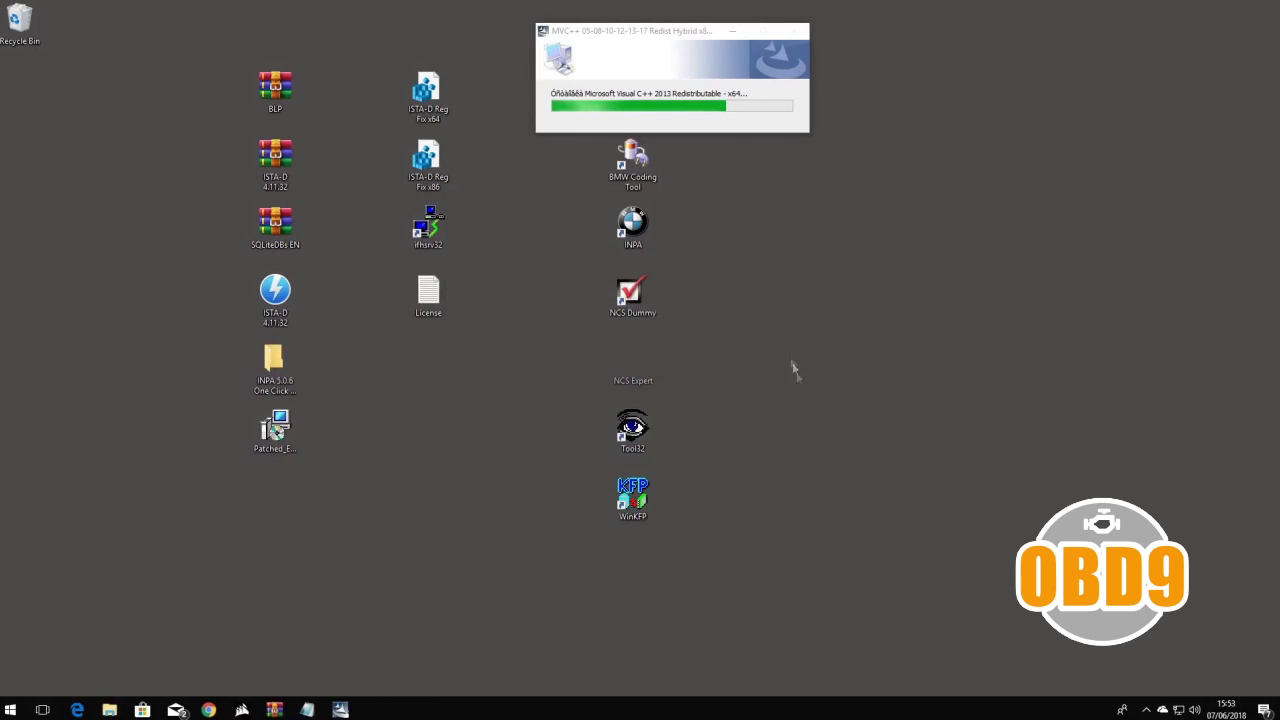
- Open the License text file on the desktop, select its entire contents and minimize its window
double_click(428, 292)
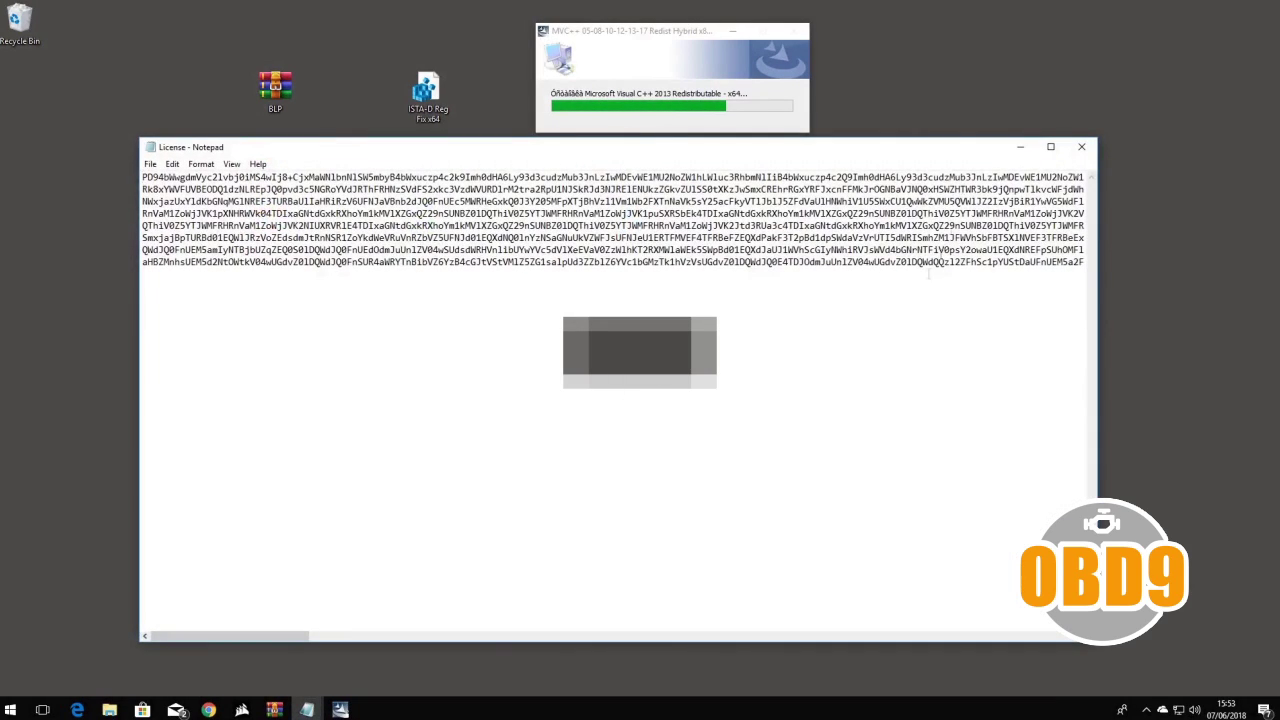
key(ctrl+a)
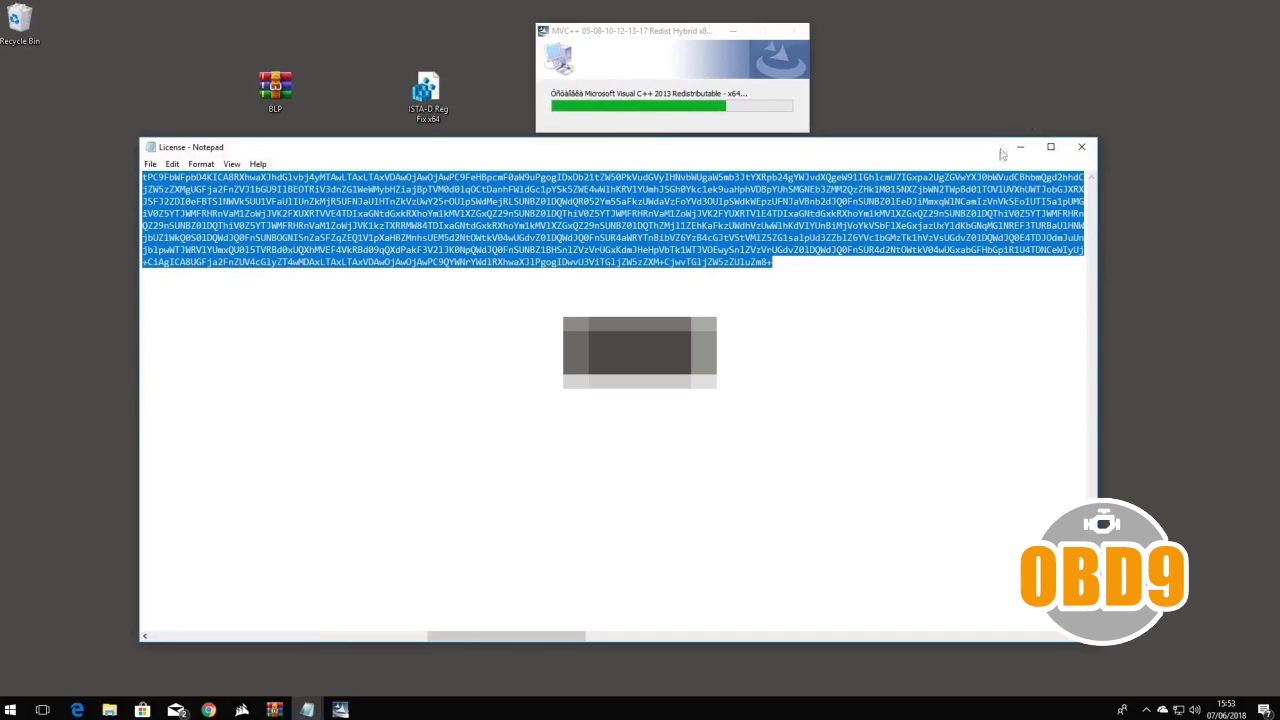
click(1020, 147)
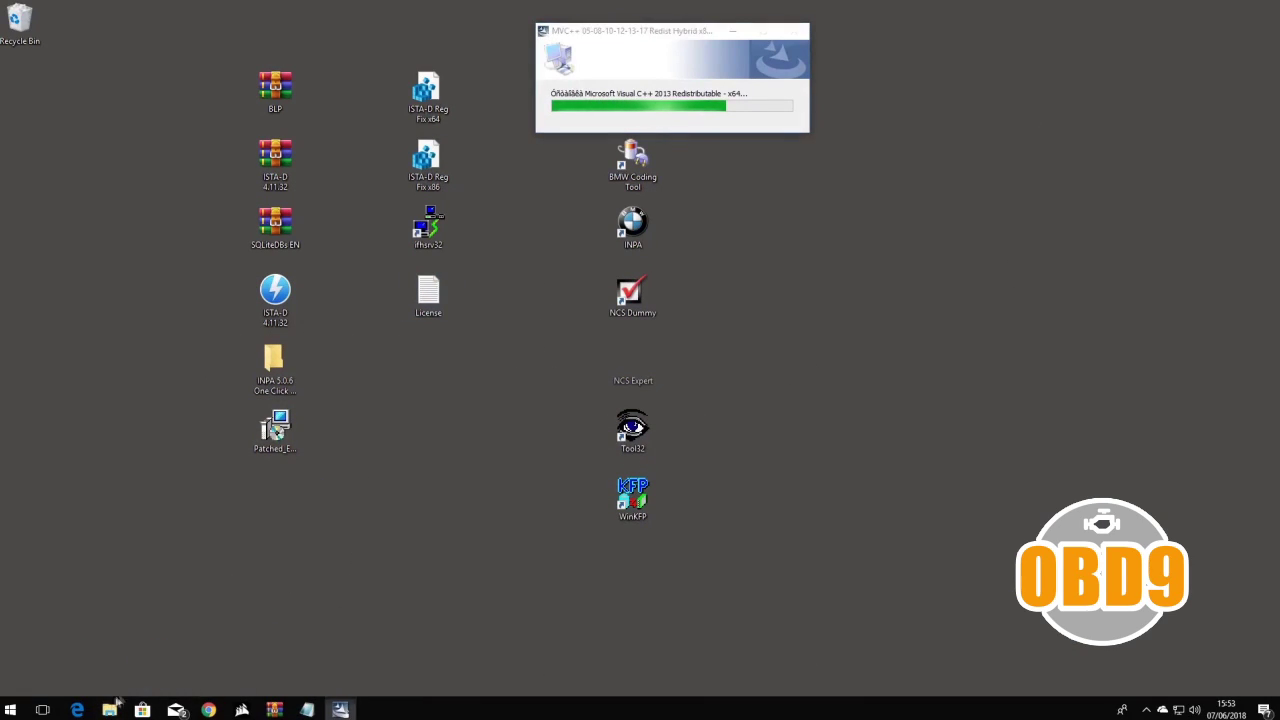
- Open the folder C:\Rheingold\TesterGUI\bin\Release in File Explorer
click(200, 654)
click(375, 302)
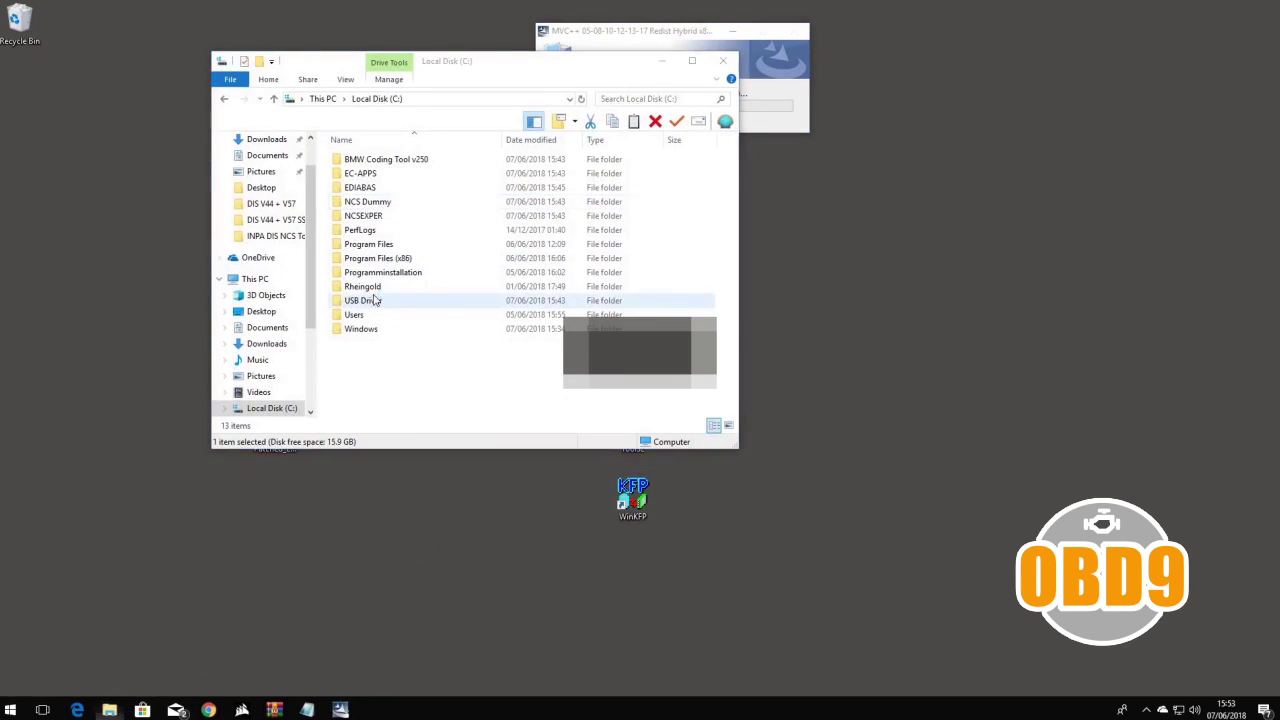
double_click(376, 288)
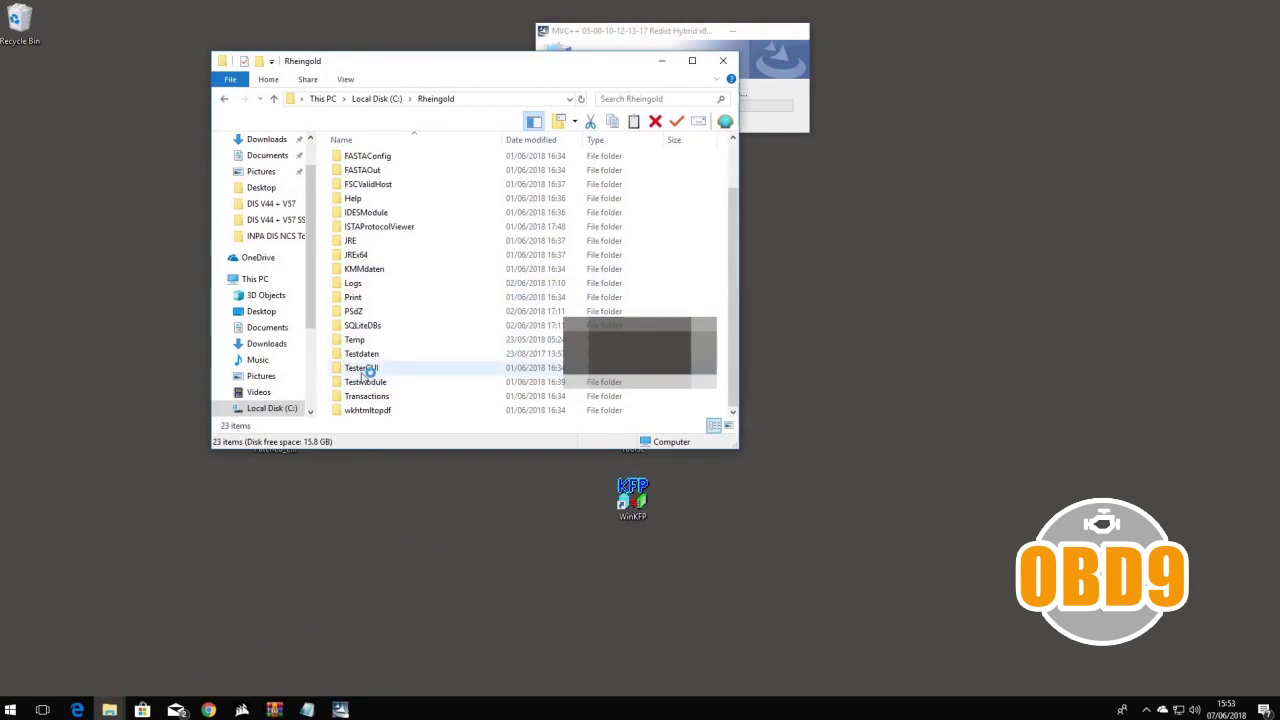
double_click(362, 371)
double_click(358, 163)
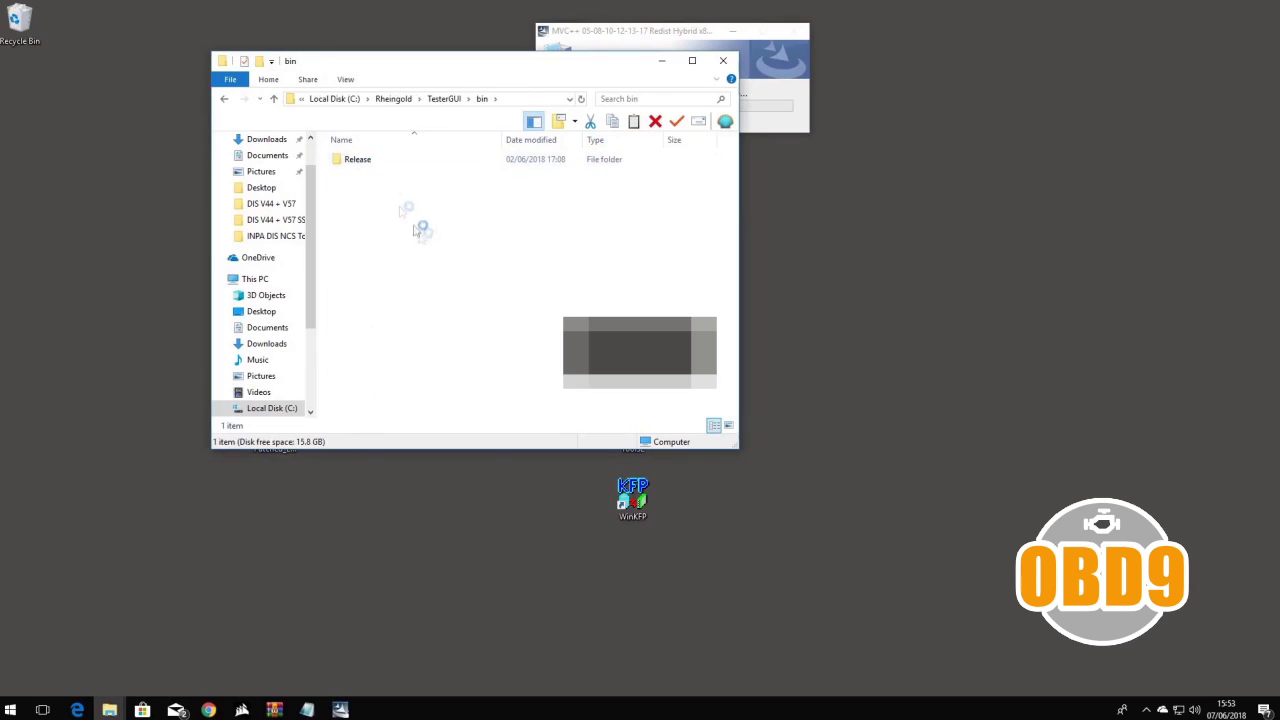
click(358, 160)
double_click(358, 160)
scroll(360, 380, down, 8)
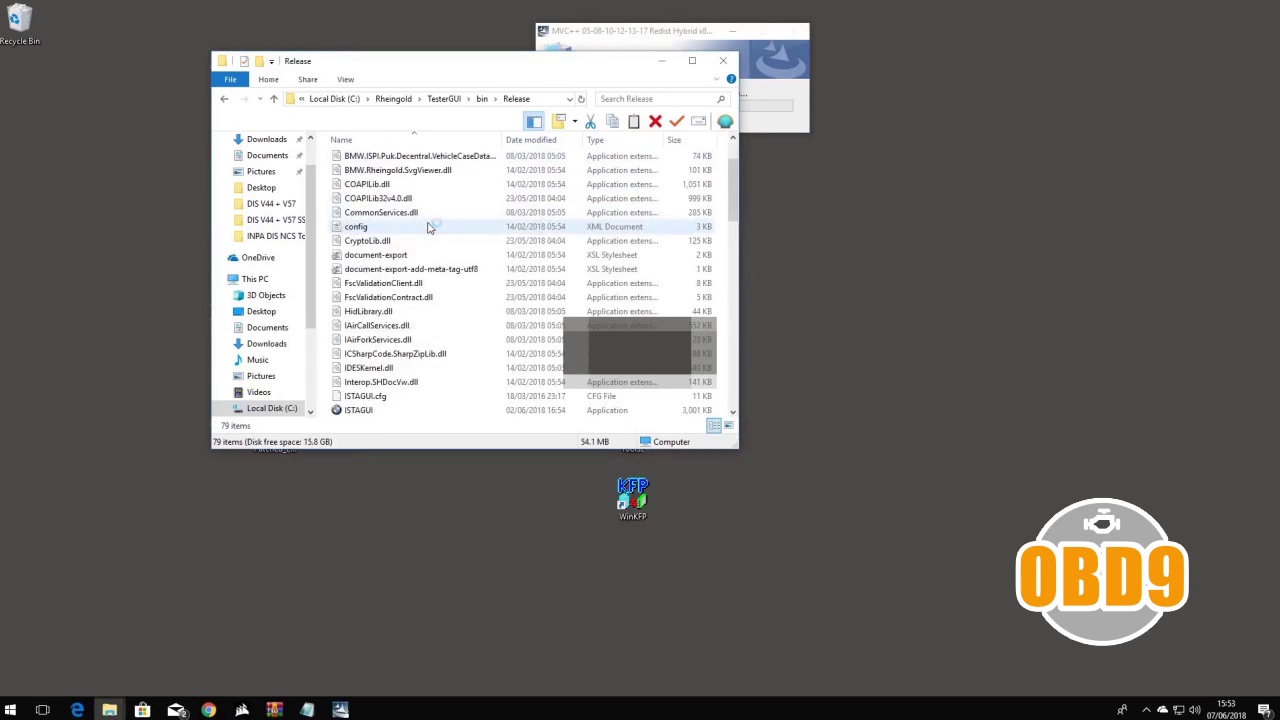
- Create a desktop shortcut to the ISTAGUI application, close the folder and place the shortcut below the License file
right_click(359, 368)
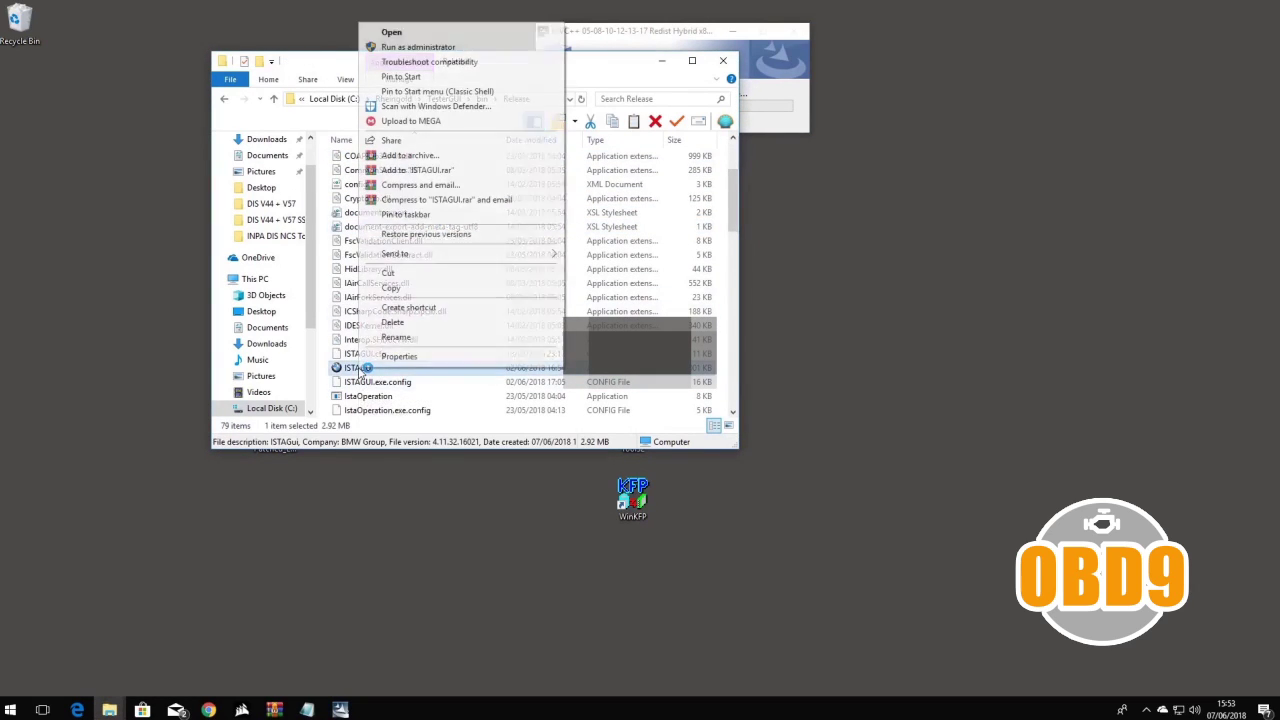
mouse_move(450, 254)
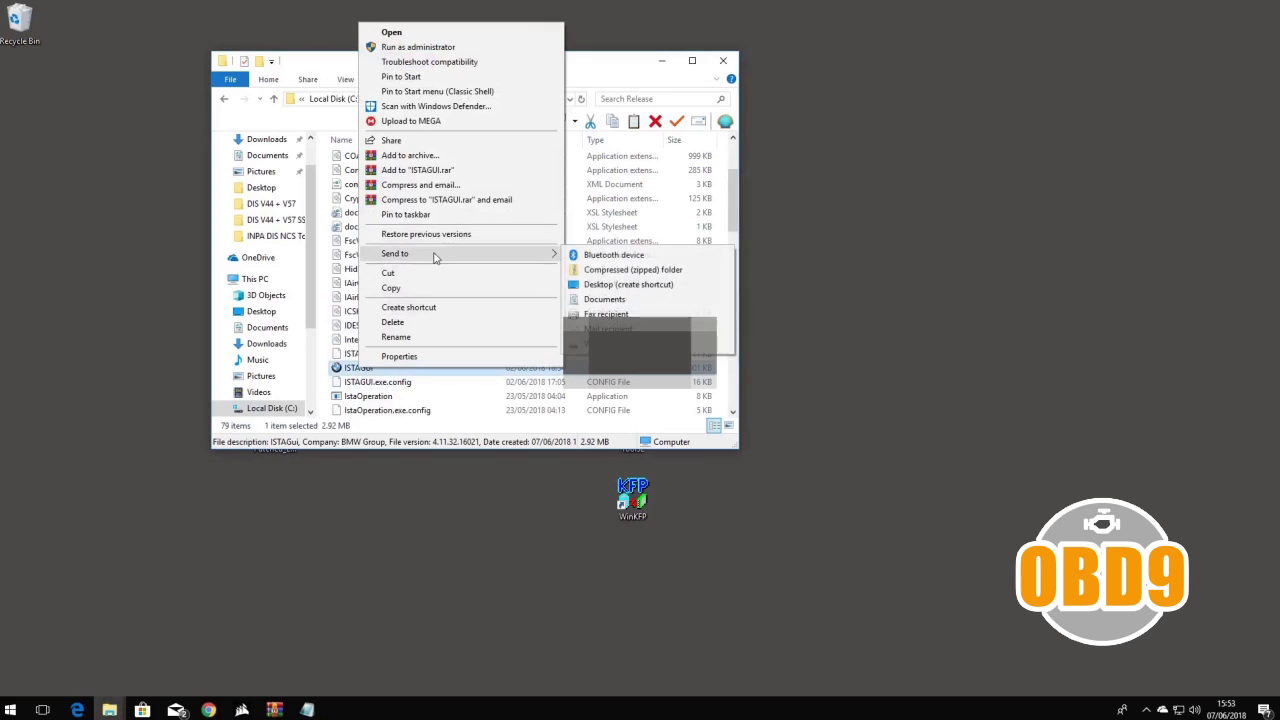
click(620, 282)
click(721, 62)
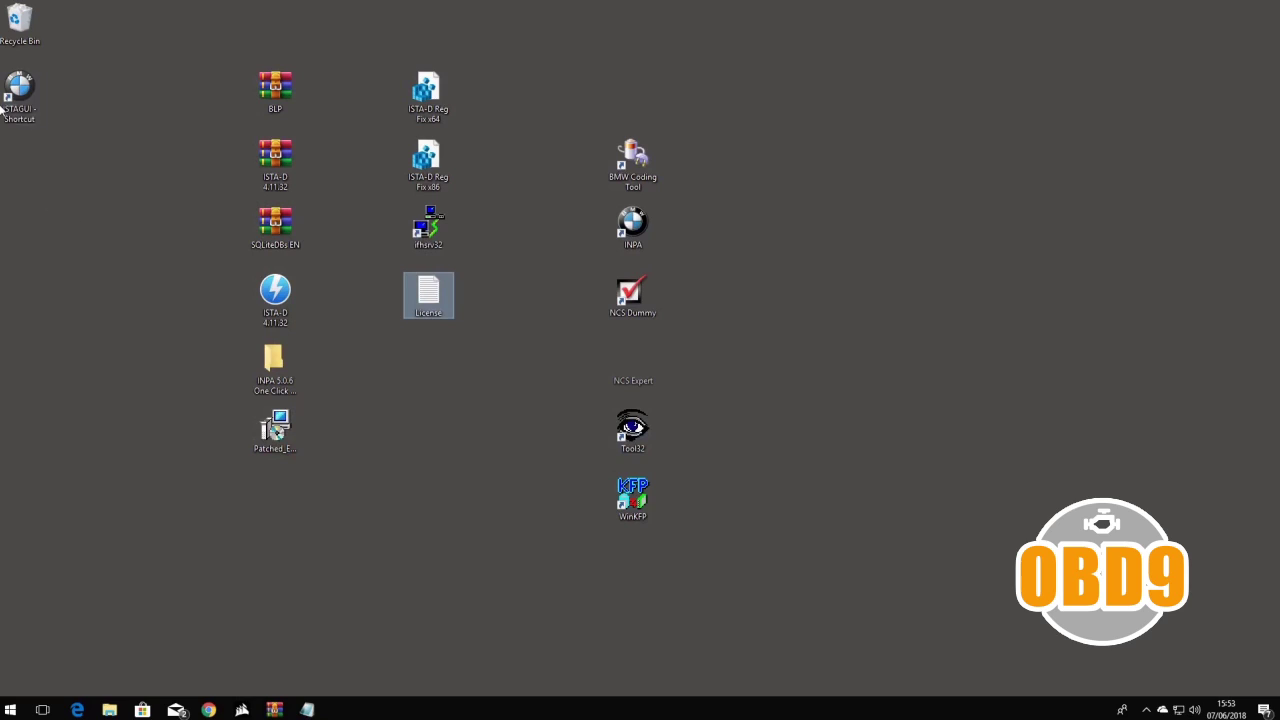
drag(15, 98, 422, 373)
- Launch the ISTAGUI shortcut as administrator and allow it to run
right_click(422, 373)
click(470, 85)
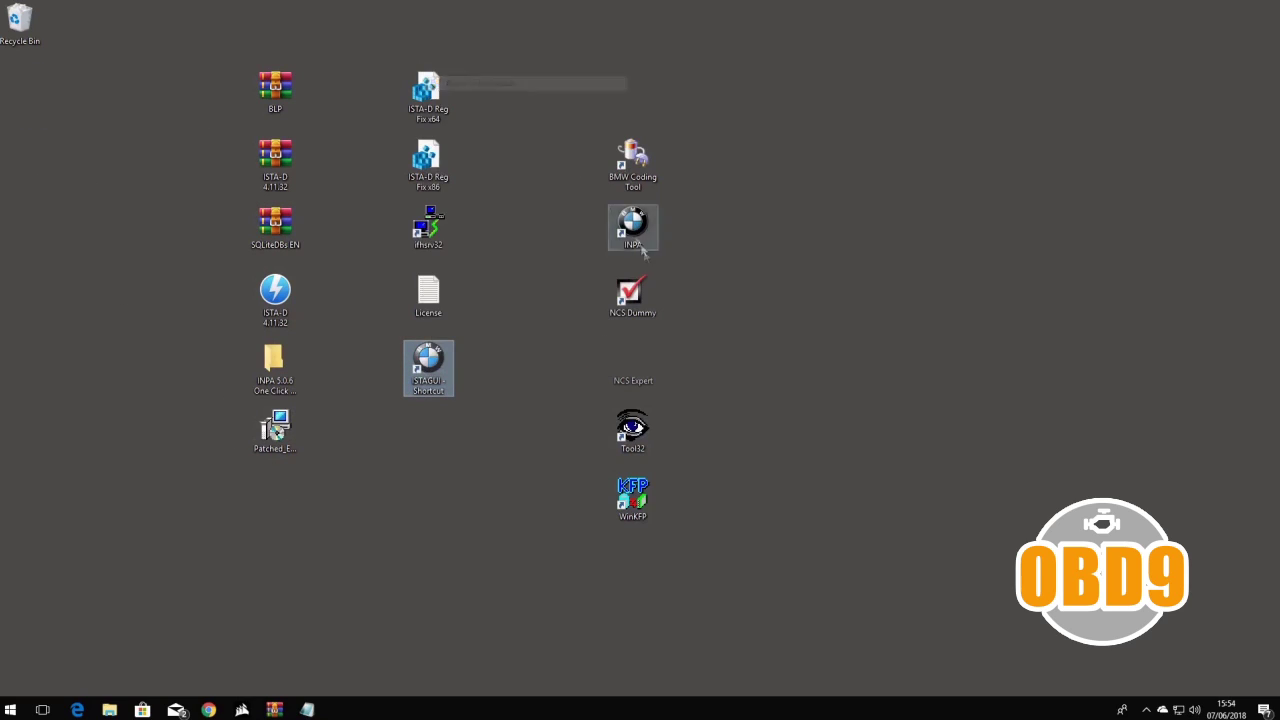
click(591, 450)
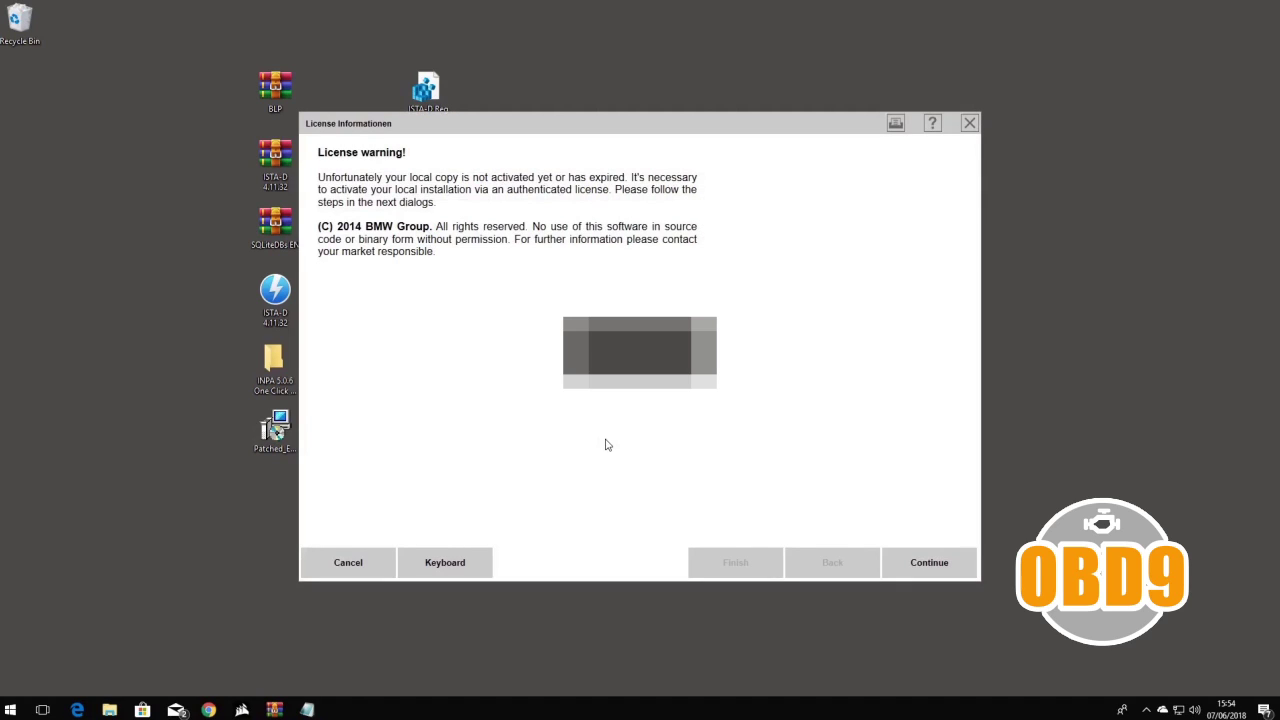
- Keep the default registration details and paste the copied license text into the License field to activate the software
click(943, 568)
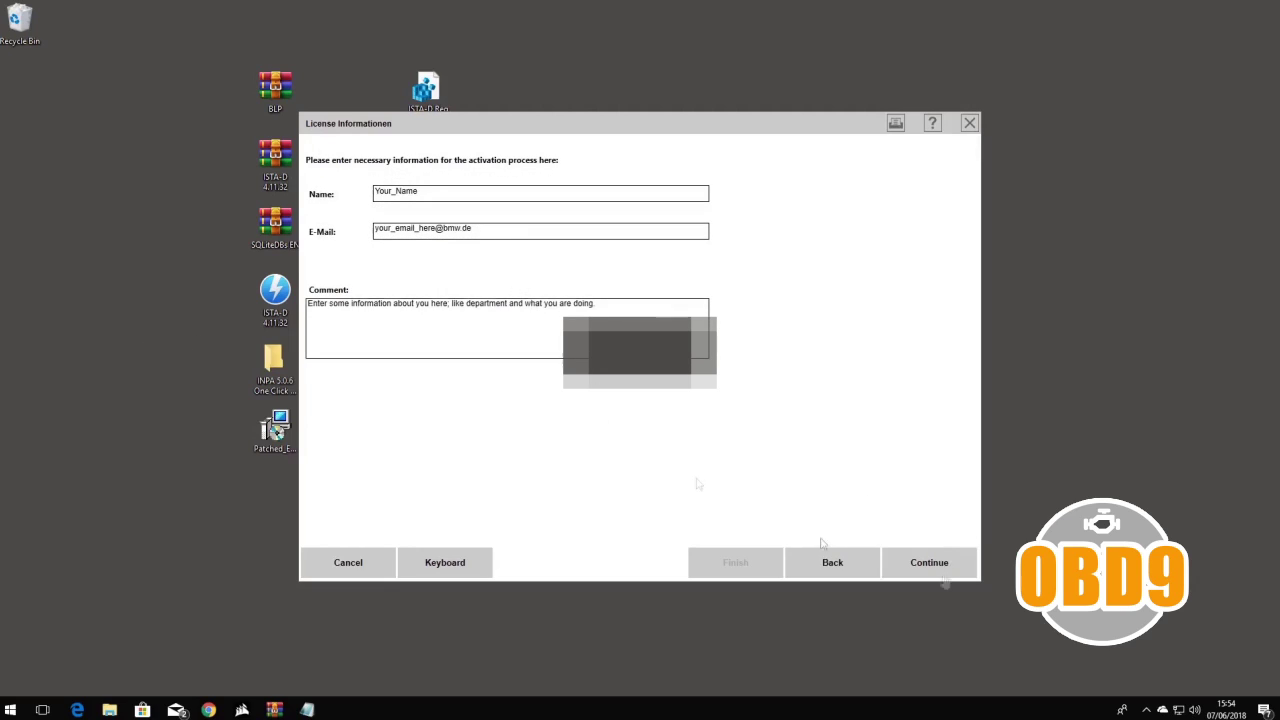
click(931, 563)
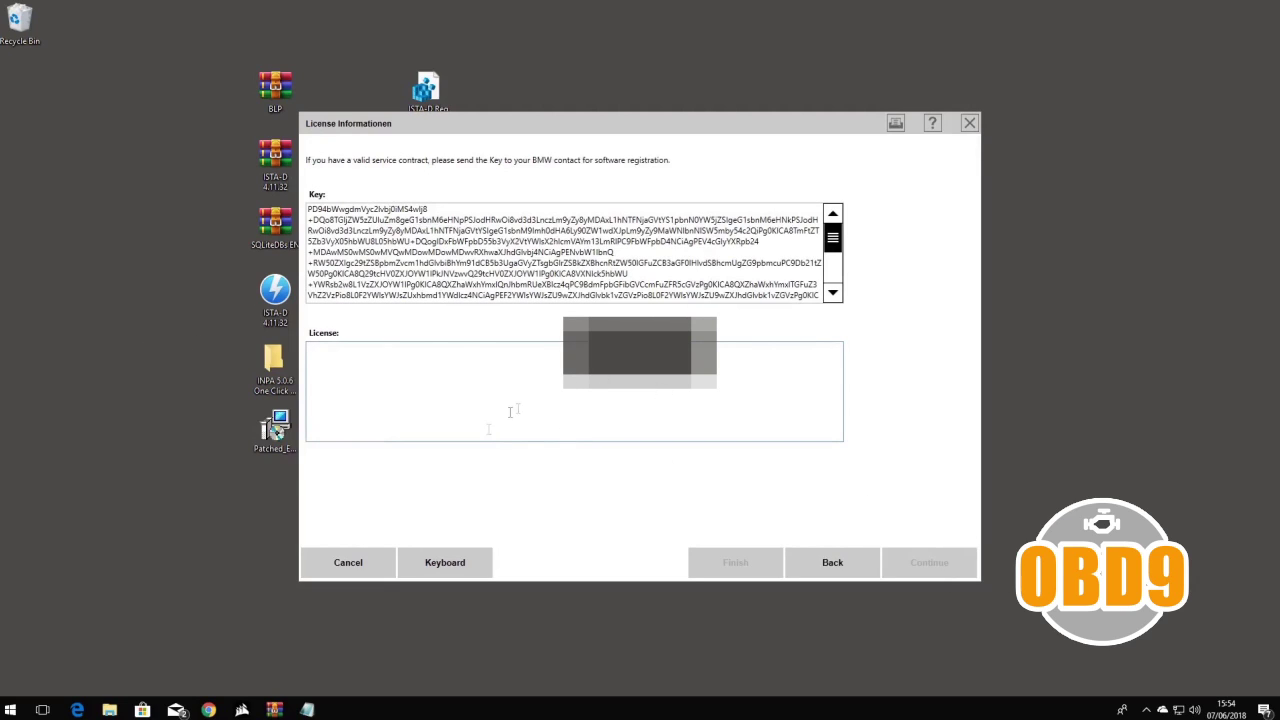
key(ctrl+v)
click(895, 574)
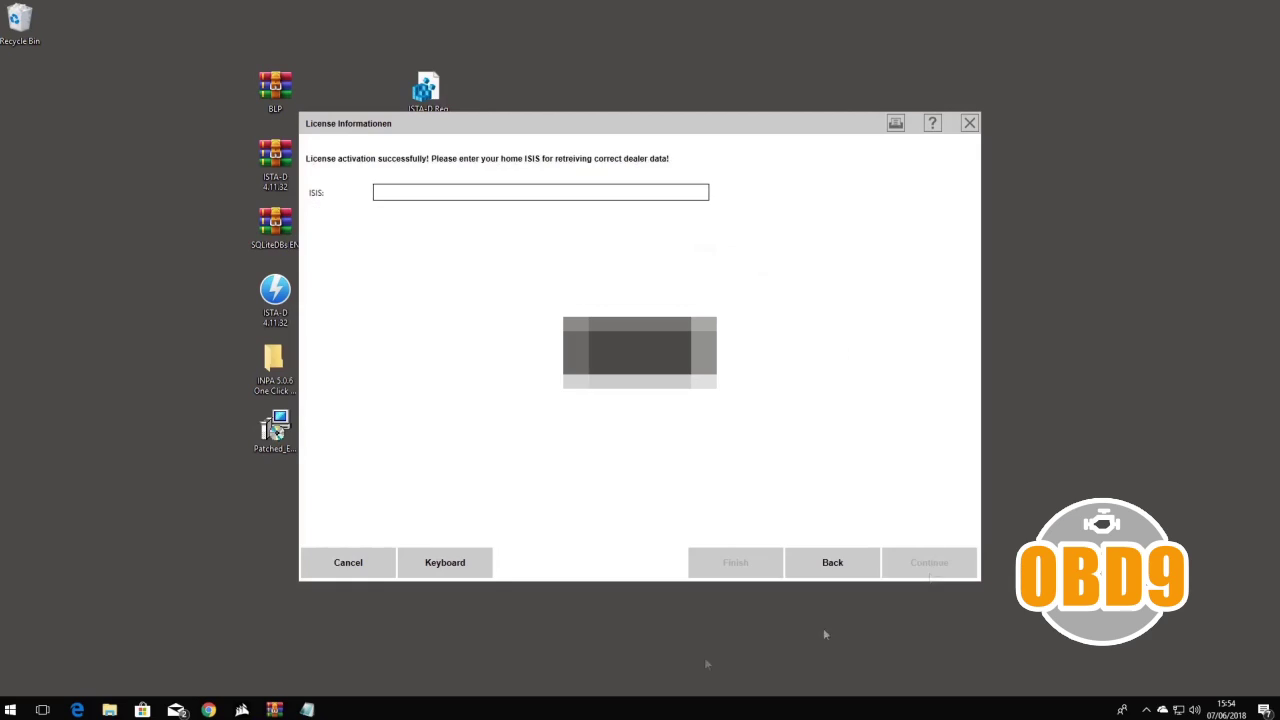
- Set the ISIS value to 1, finish the license activation and acknowledge the dealer information warning
click(418, 194)
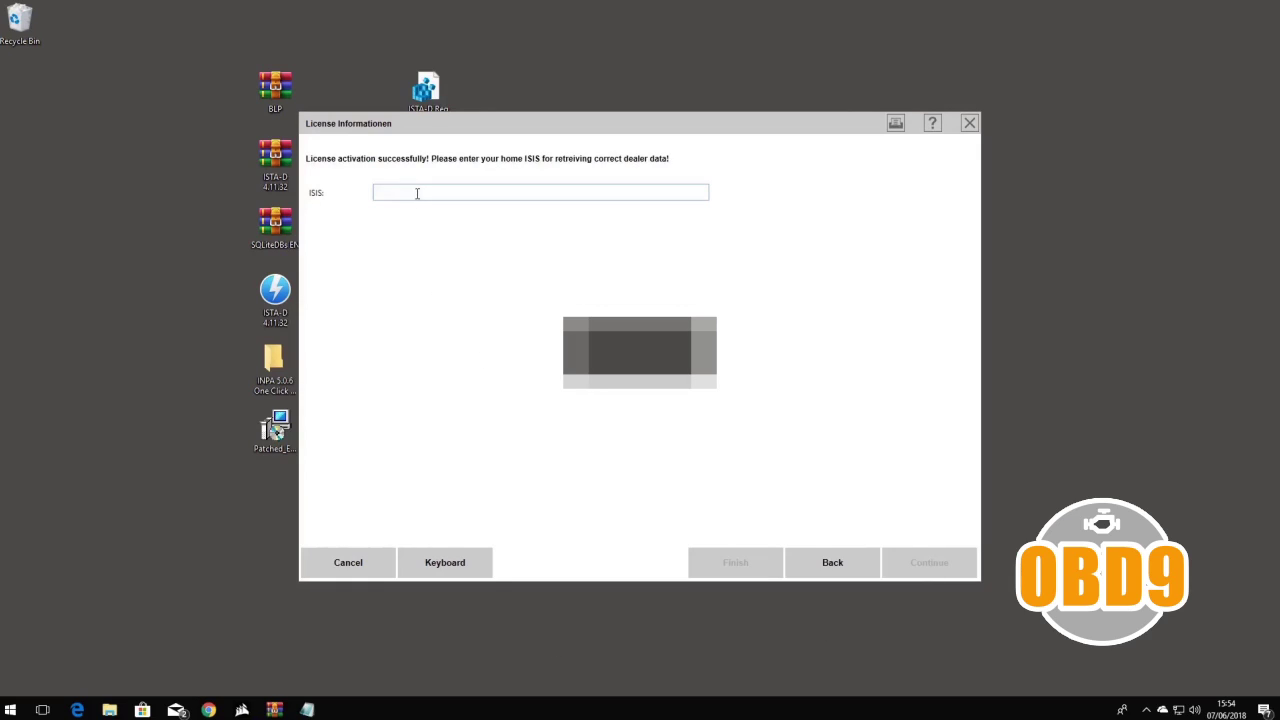
text(1)
click(734, 568)
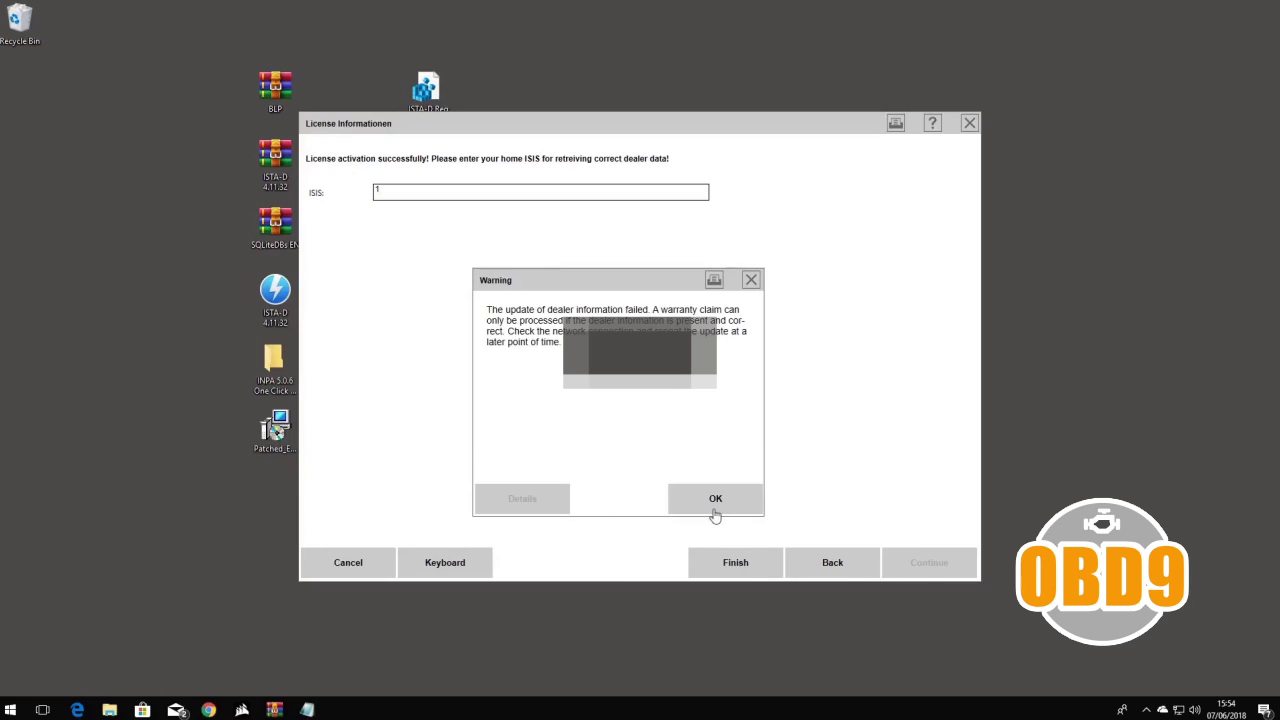
click(714, 506)
- Rename the ISTAGUI desktop shortcut to ISTA-D
right_click(432, 378)
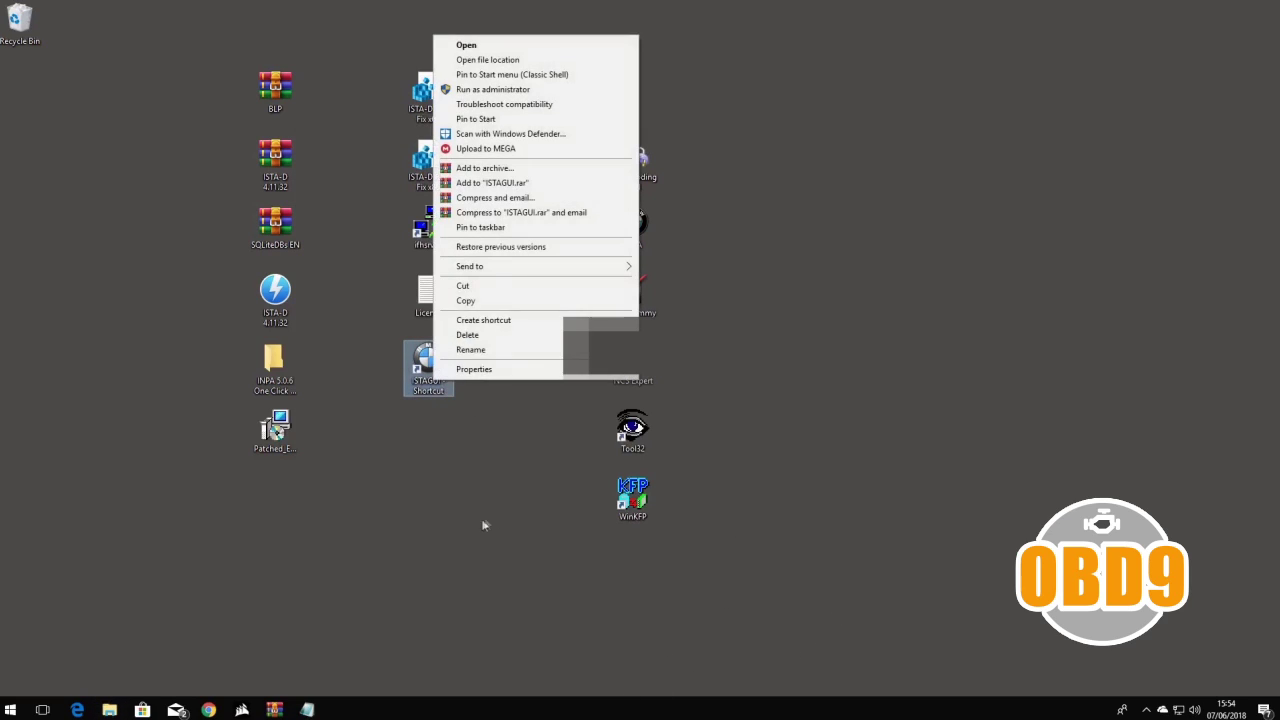
click(486, 352)
text(ISTA)
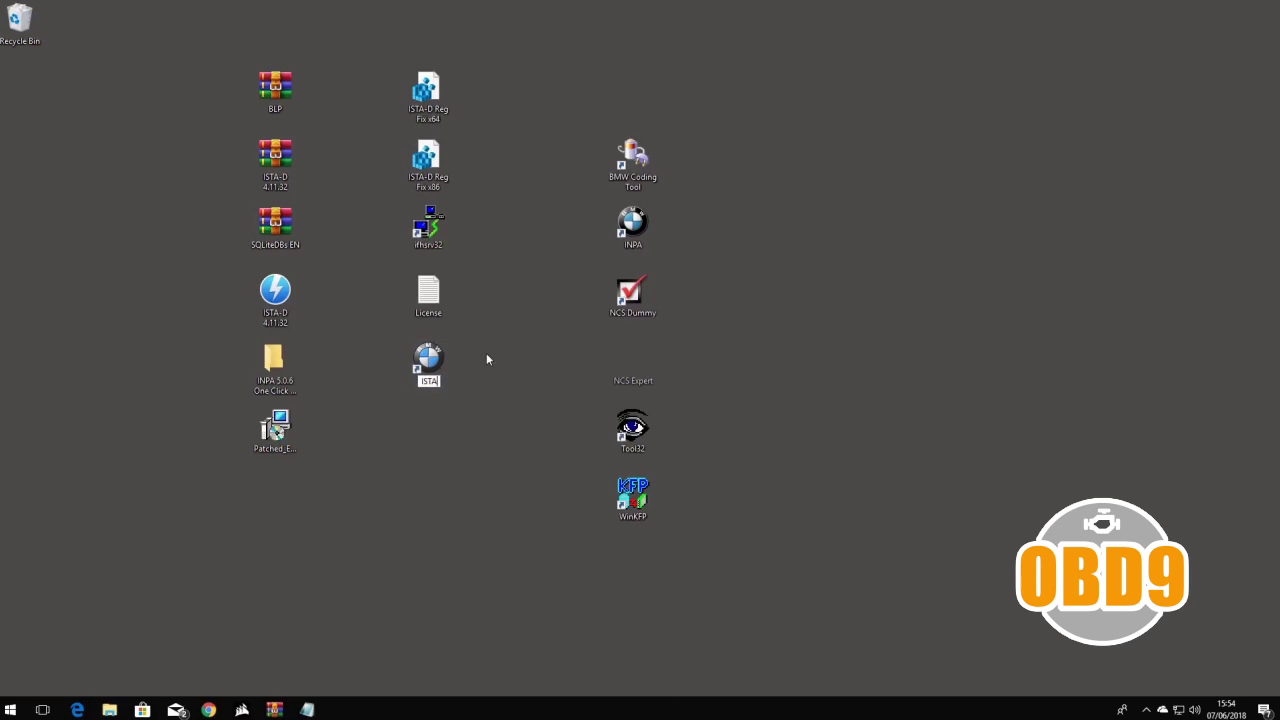
text(-D)
key(Return)
click(433, 511)
- Set the ISTA-D shortcut's compatibility properties to always run the program as an administrator
right_click(423, 350)
click(462, 681)
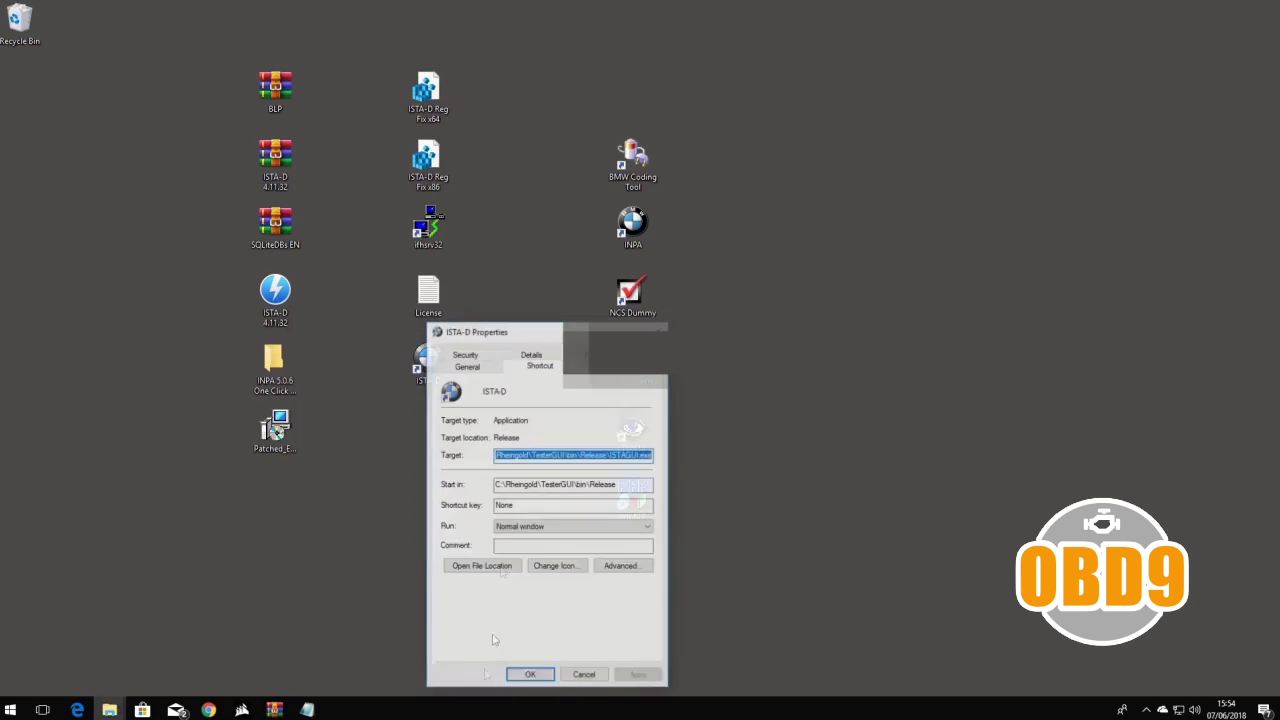
click(610, 374)
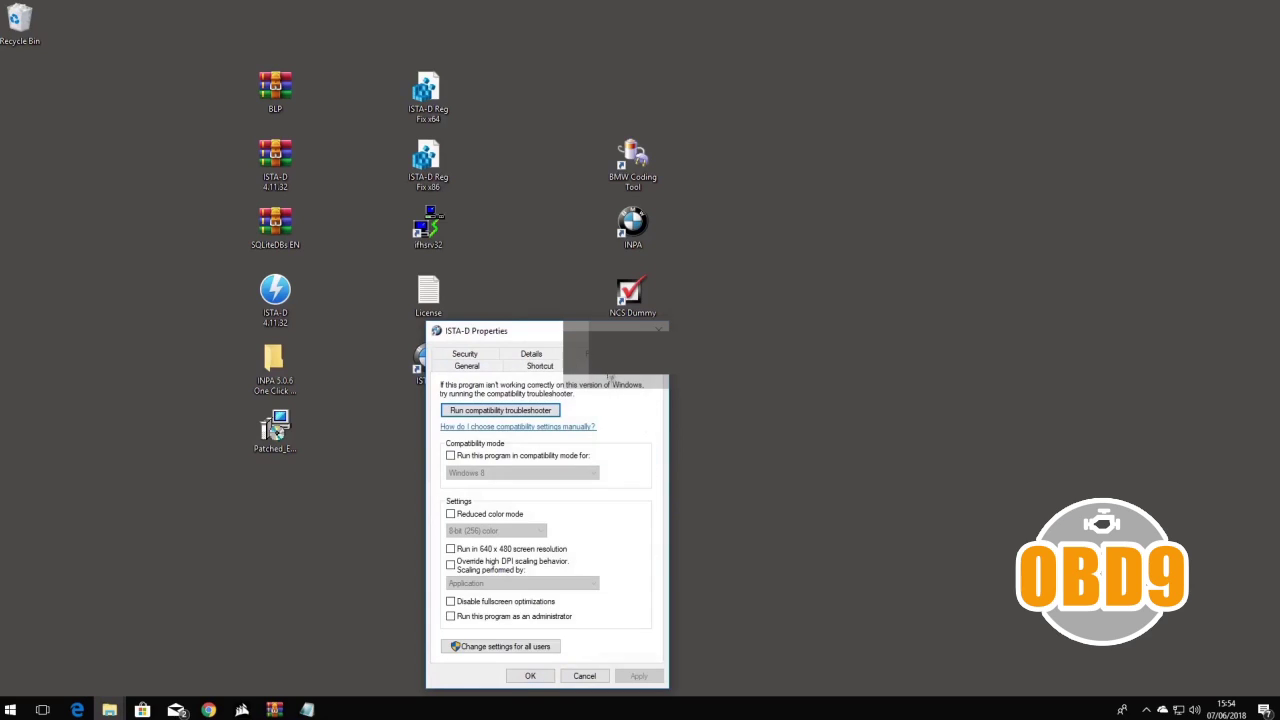
click(451, 617)
click(637, 676)
click(528, 675)
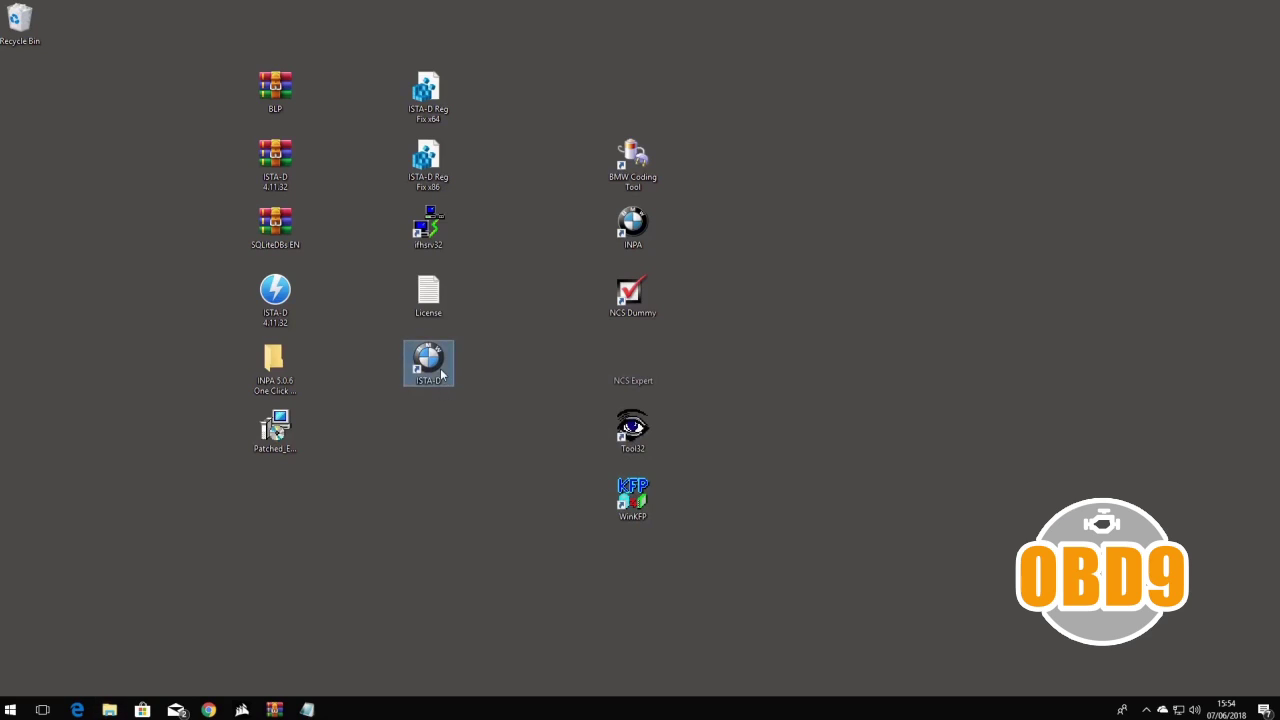
- Launch ISTA-D from the desktop and check the vehicle interface type in its administration settings
double_click(440, 368)
click(577, 451)
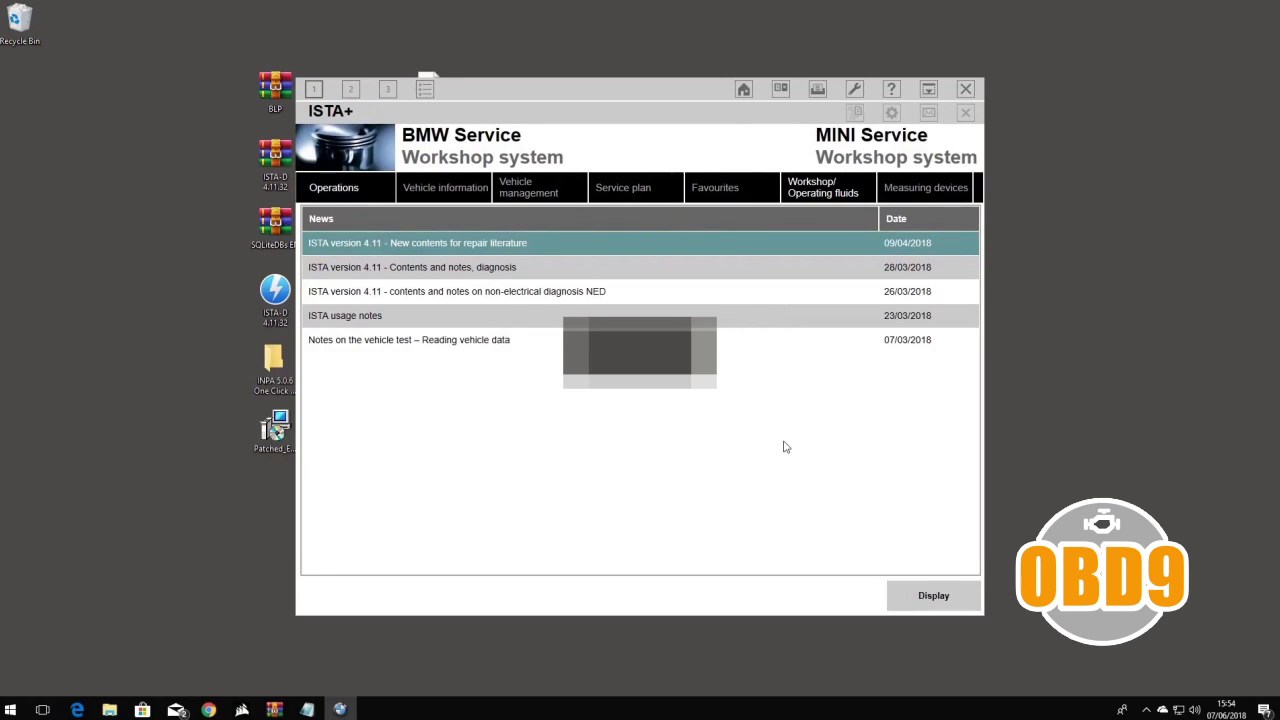
click(855, 93)
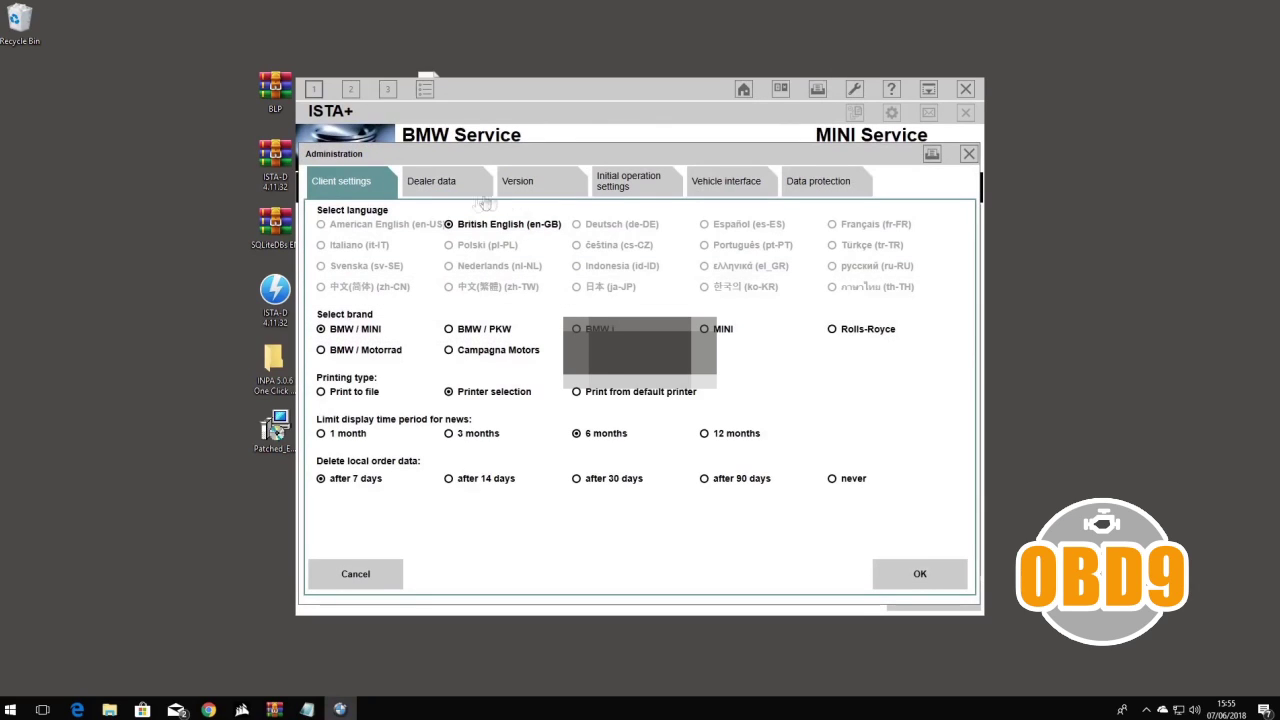
click(728, 188)
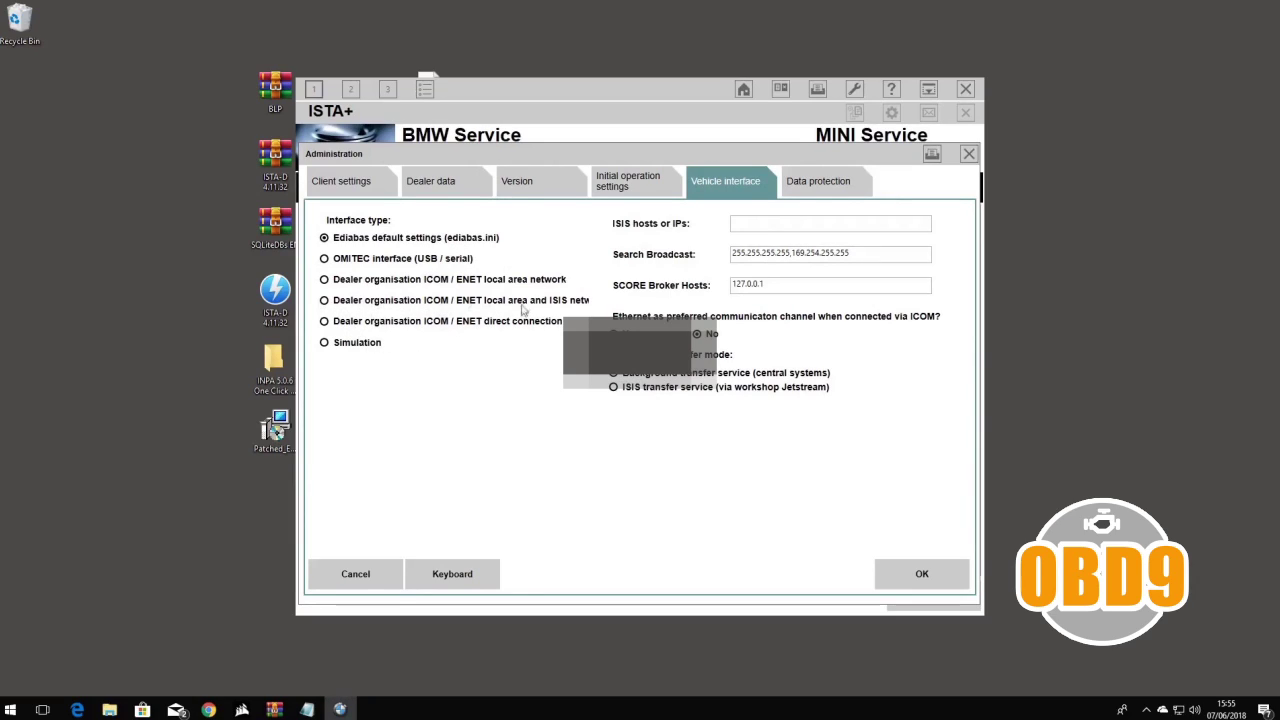
click(925, 570)
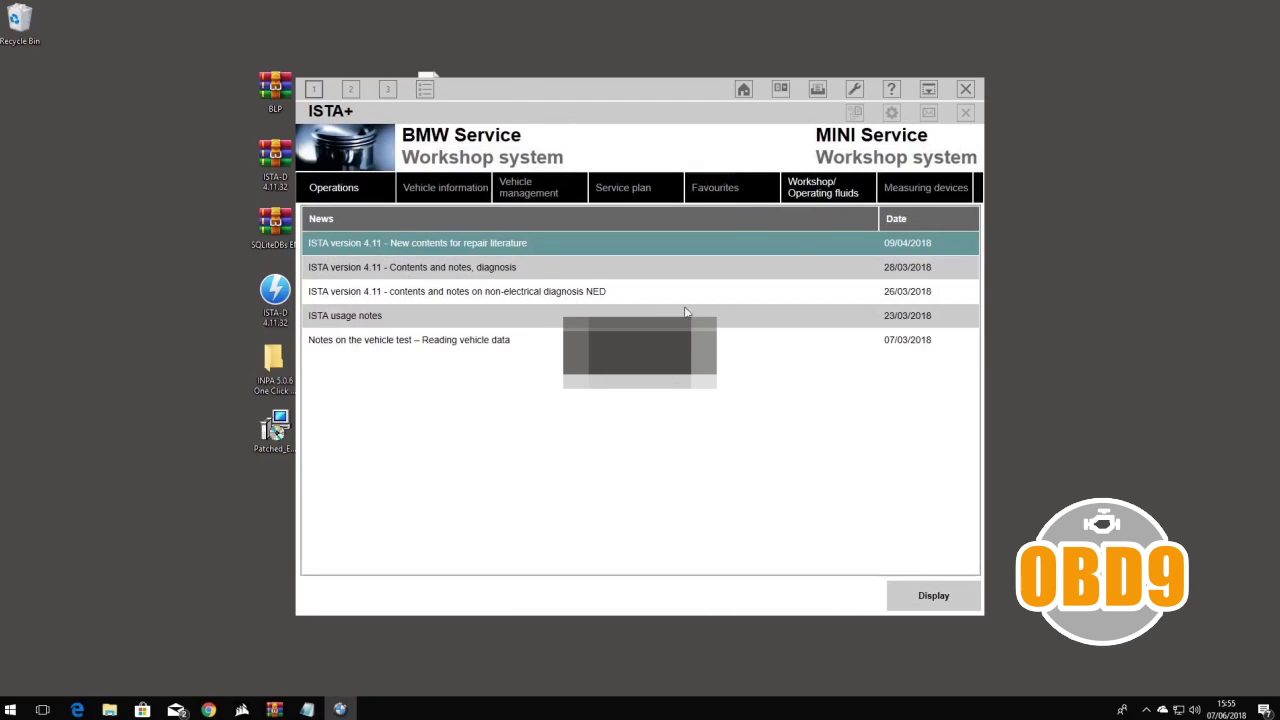
- Launch INPA from the desktop alongside ISTA+ and position the ISTA+ window in front of it
drag(686, 93, 873, 95)
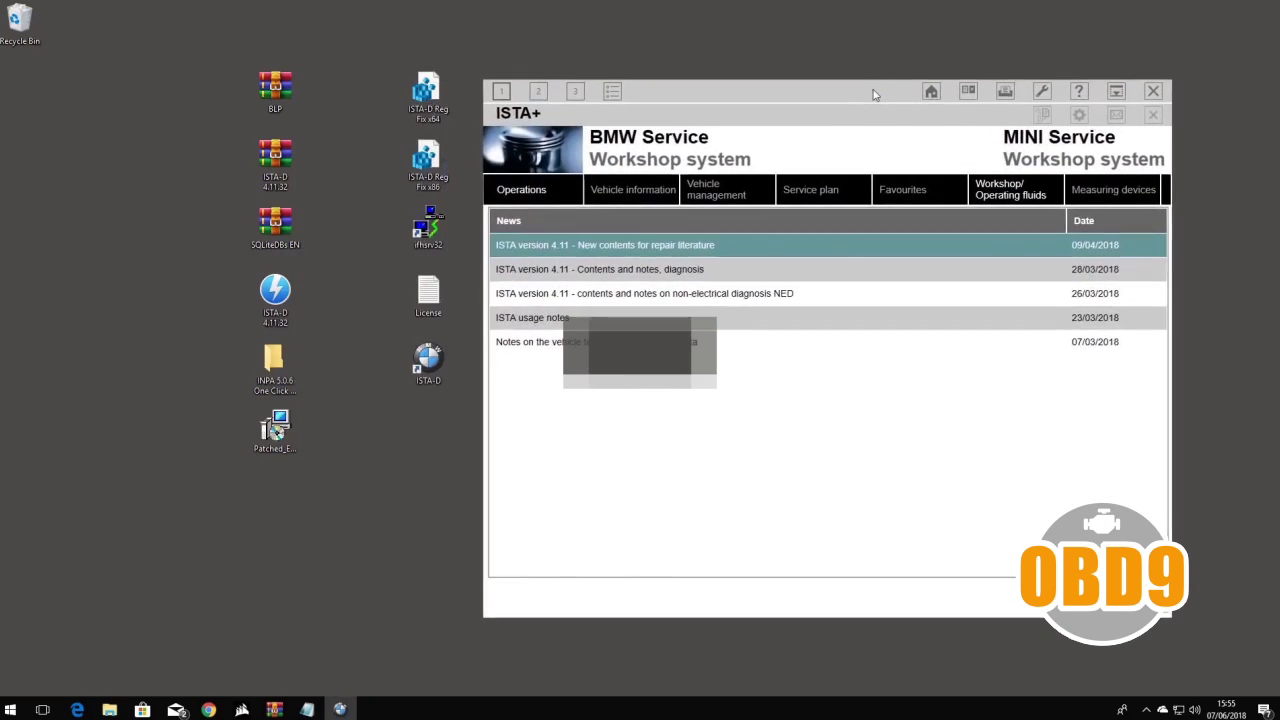
drag(785, 97, 603, 280)
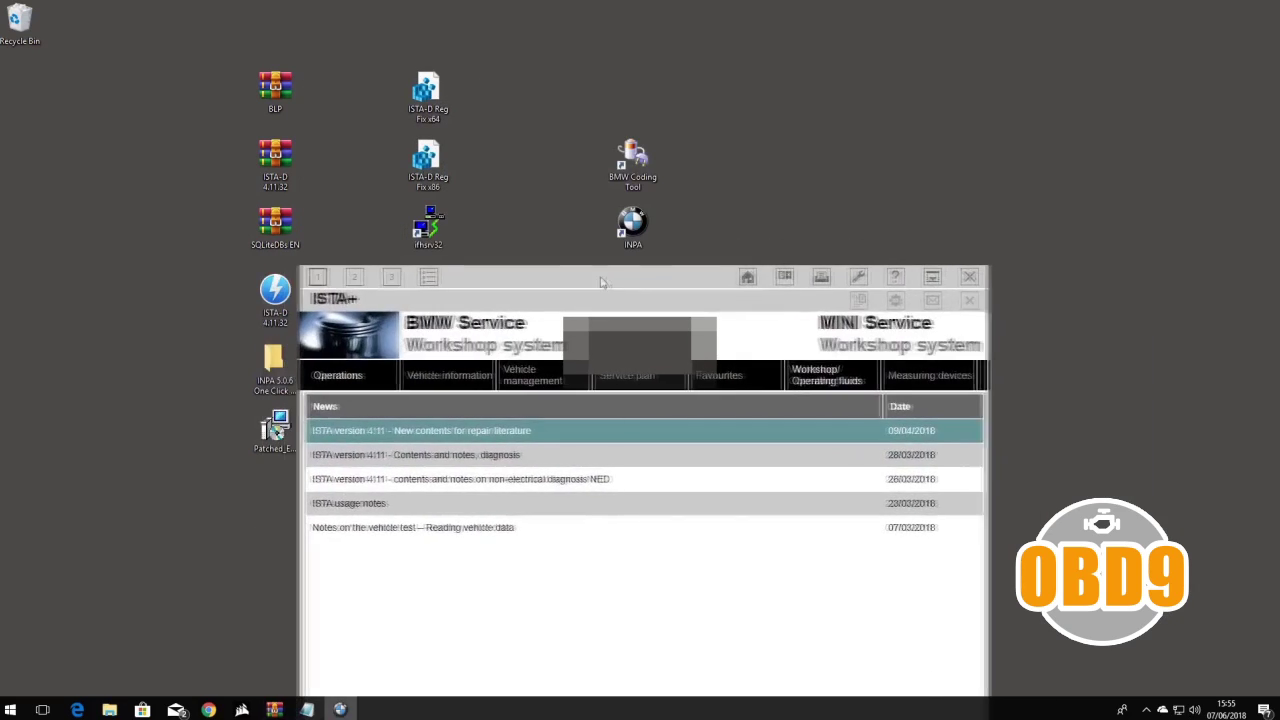
double_click(622, 216)
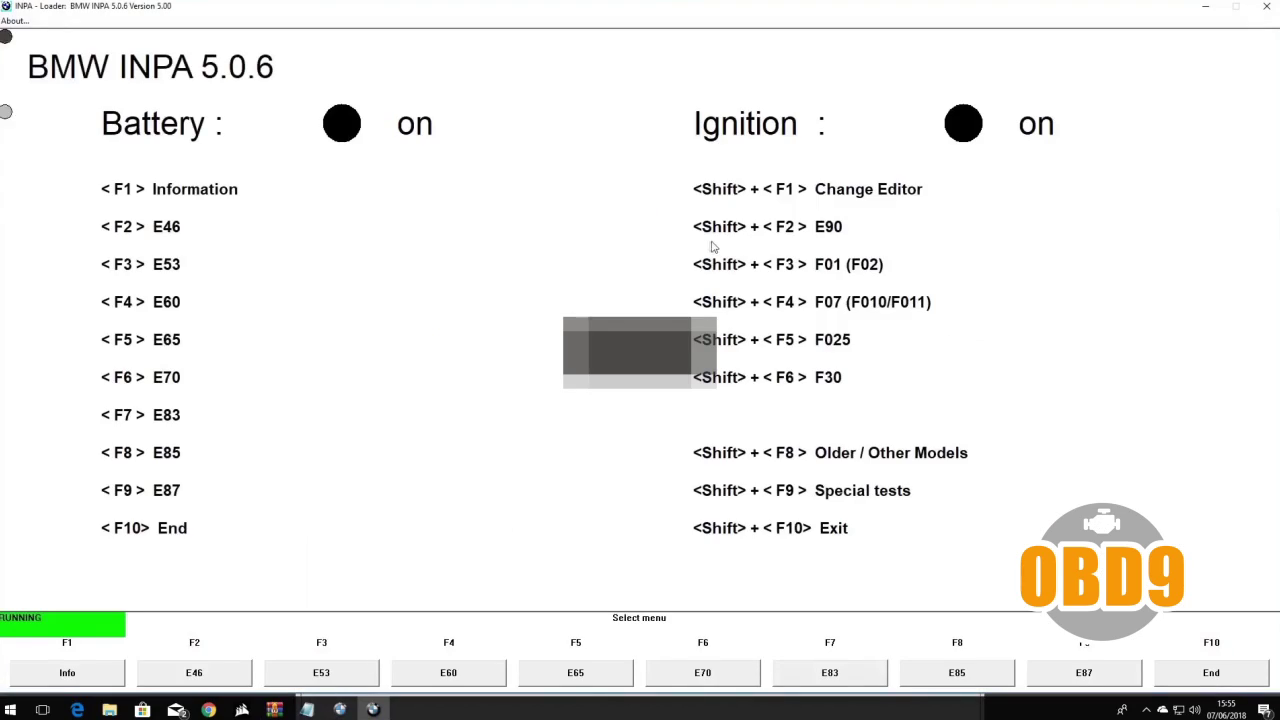
click(1206, 15)
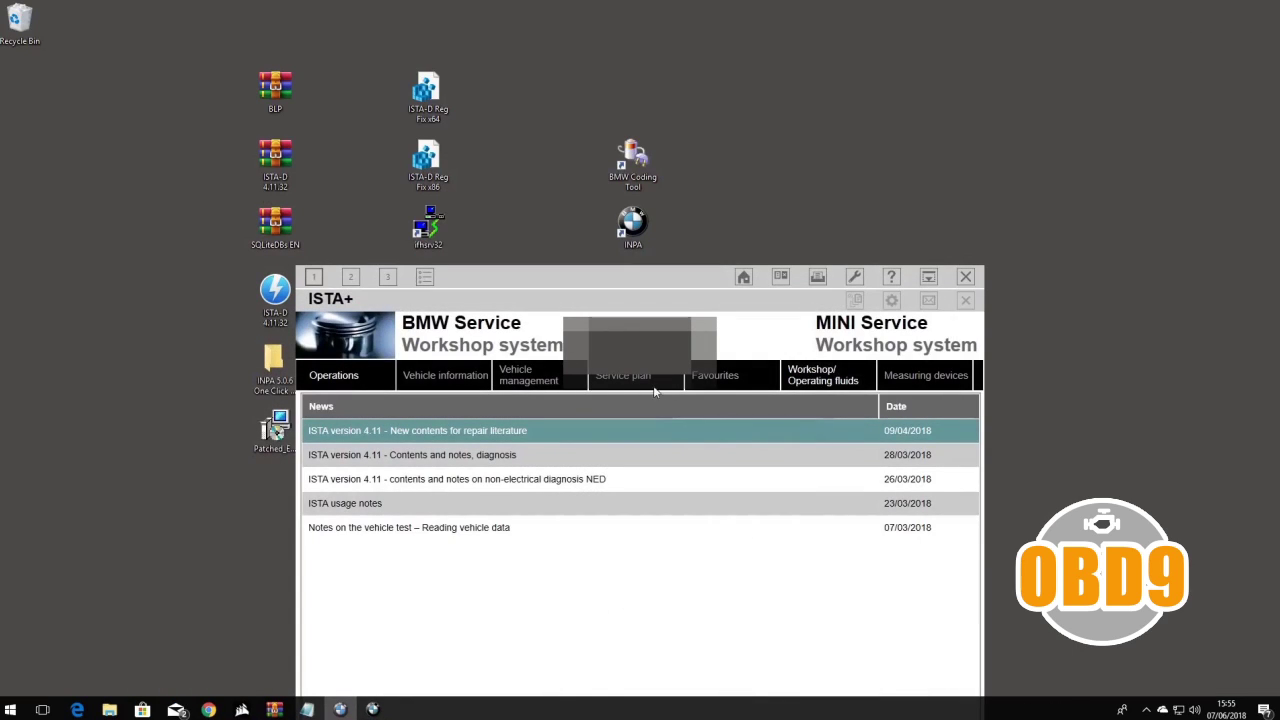
click(372, 710)
click(340, 710)
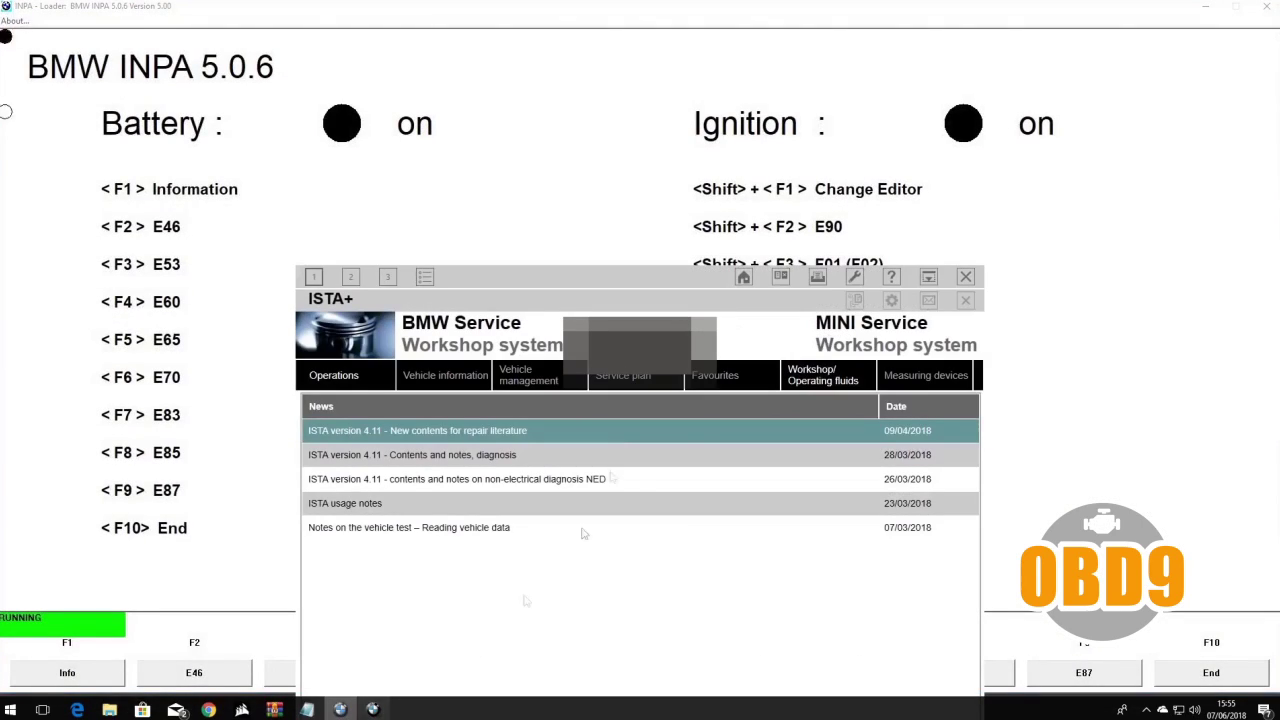
drag(542, 284, 537, 191)
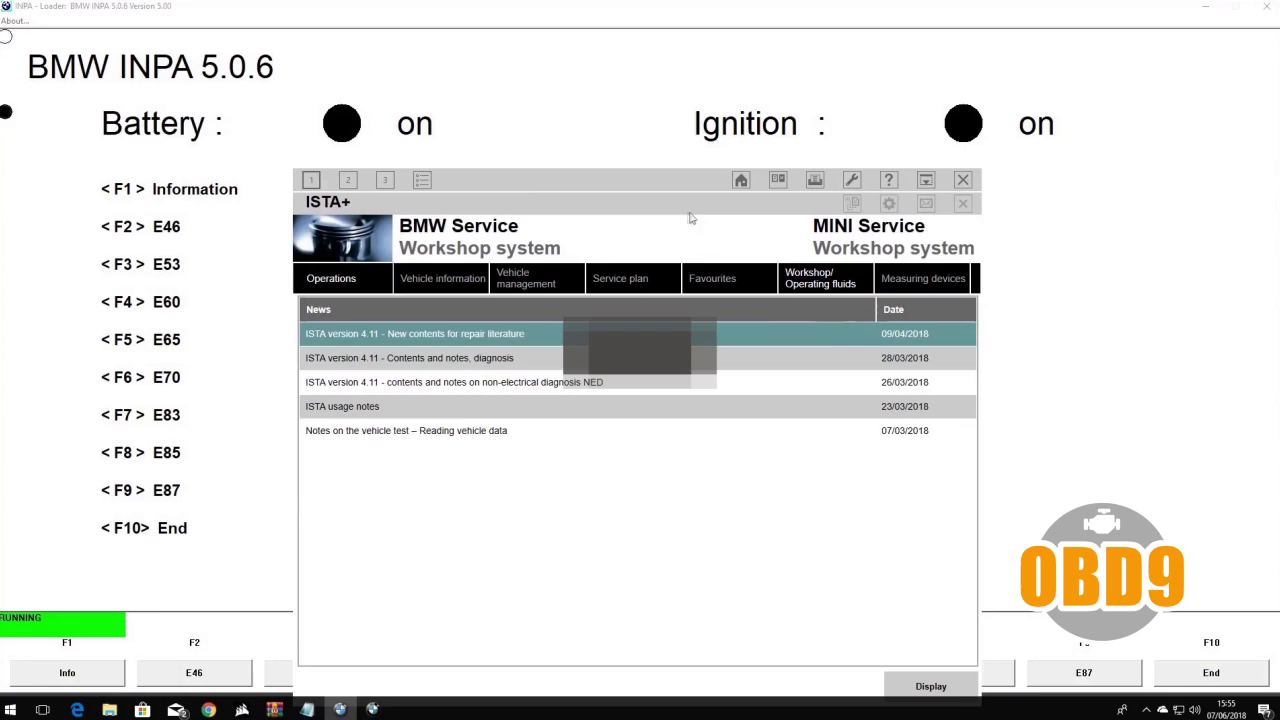
drag(645, 187, 614, 154)
- Examine the installed package versions in the ISTA+ administration settings and close them
click(820, 148)
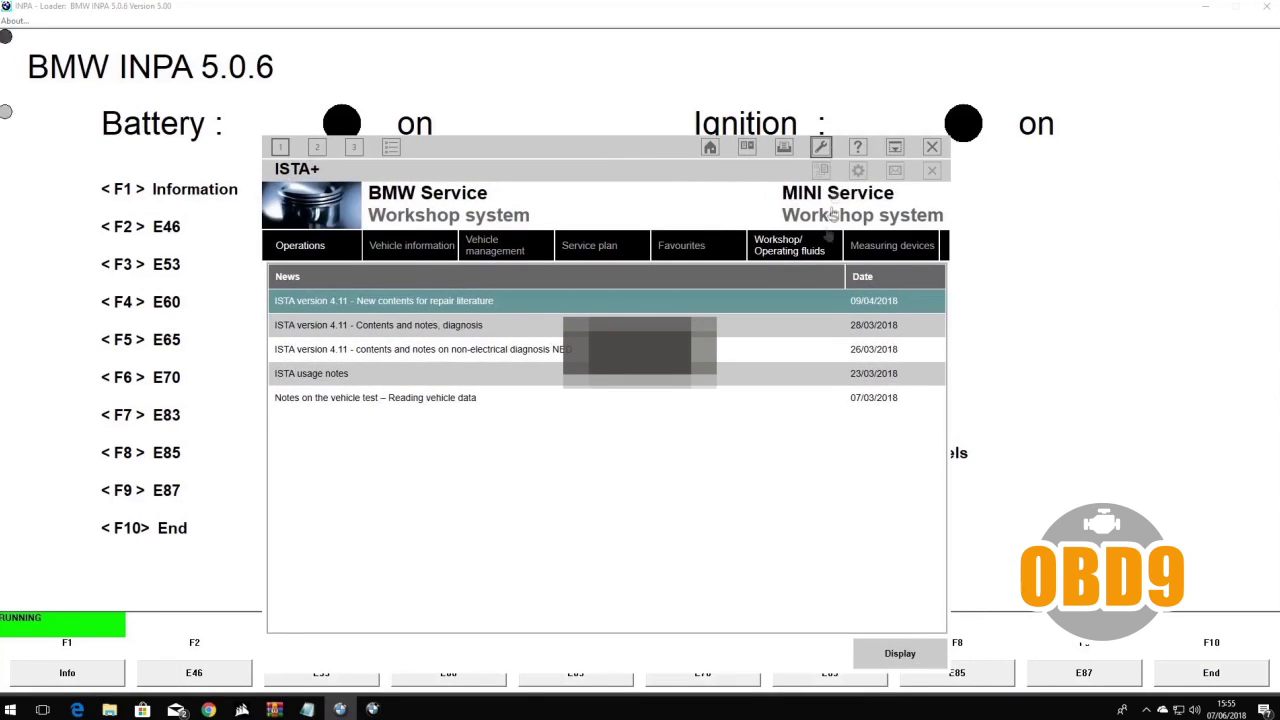
click(486, 247)
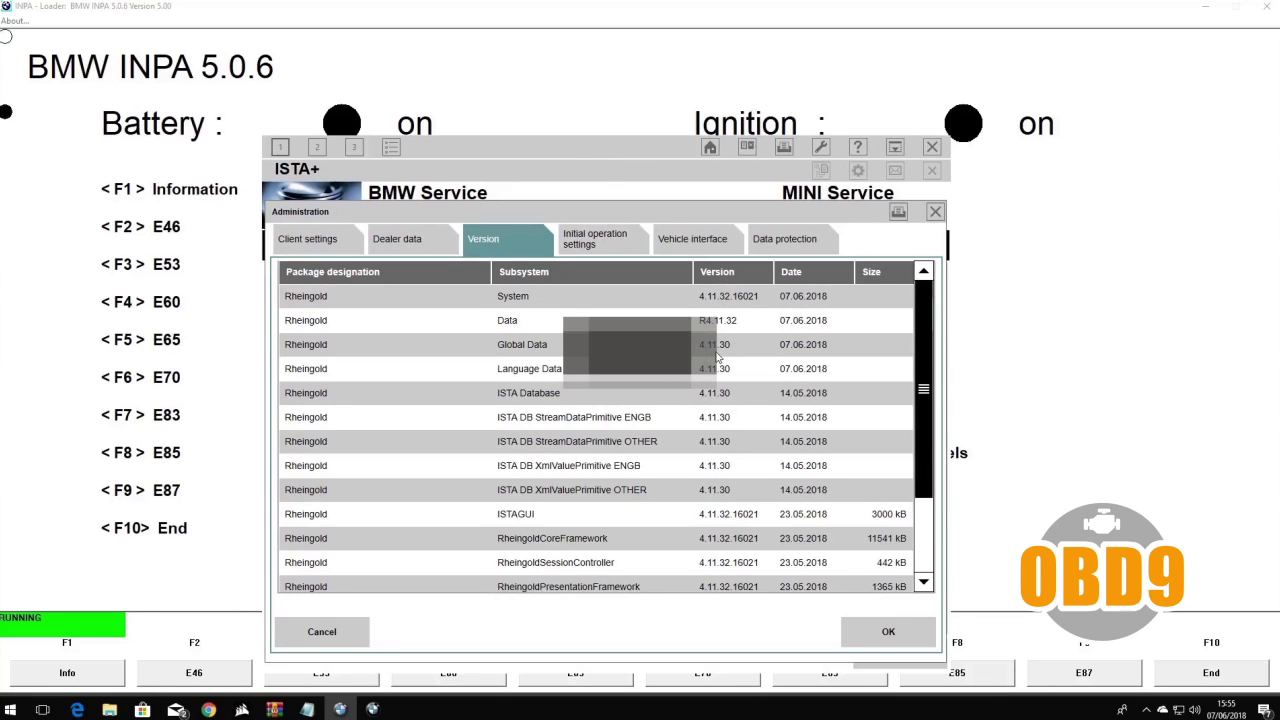
scroll(730, 385, down, 1)
scroll(715, 415, up, 1)
click(888, 632)
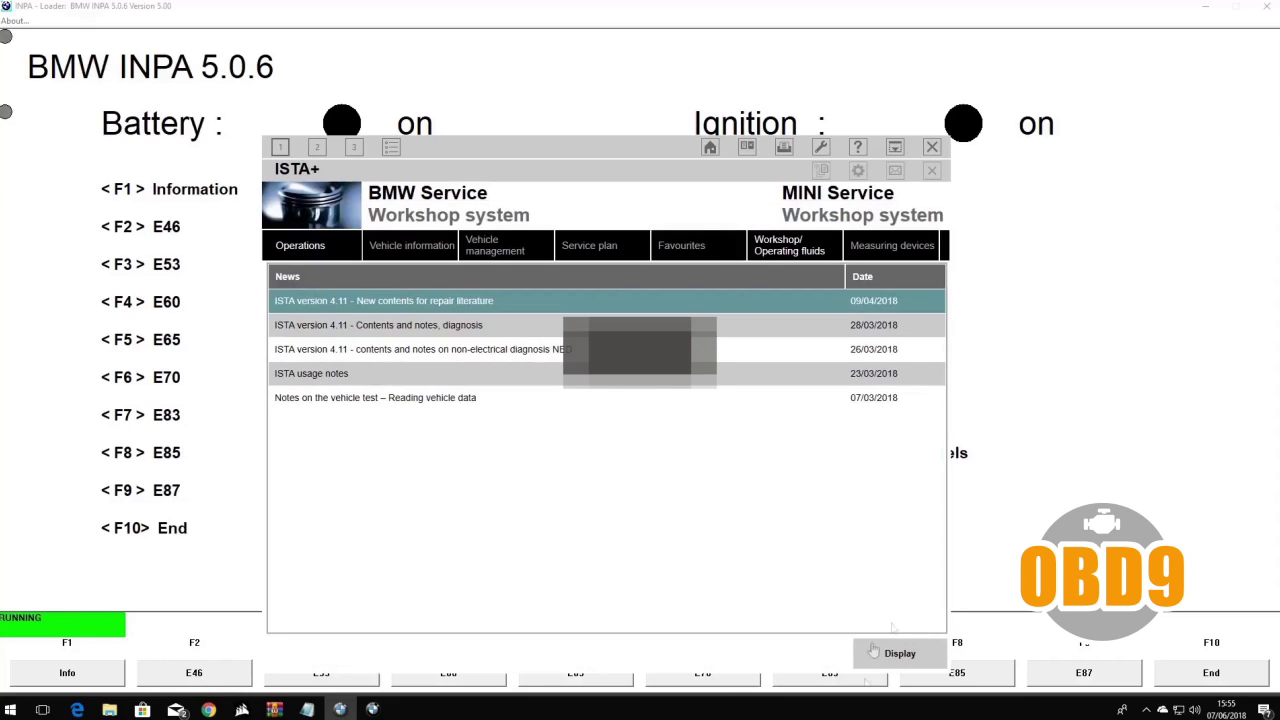